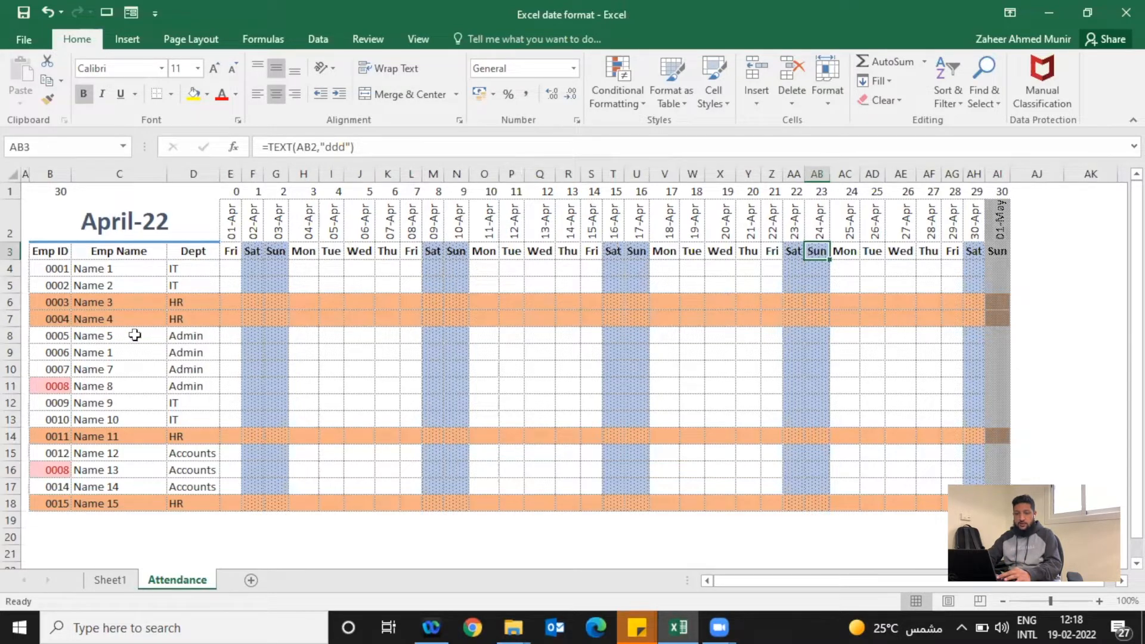
Step: Examine the Emp ID column in the Attendance sheet, including its highlighted duplicate IDs
left_click_drag(56, 268, 56, 501)
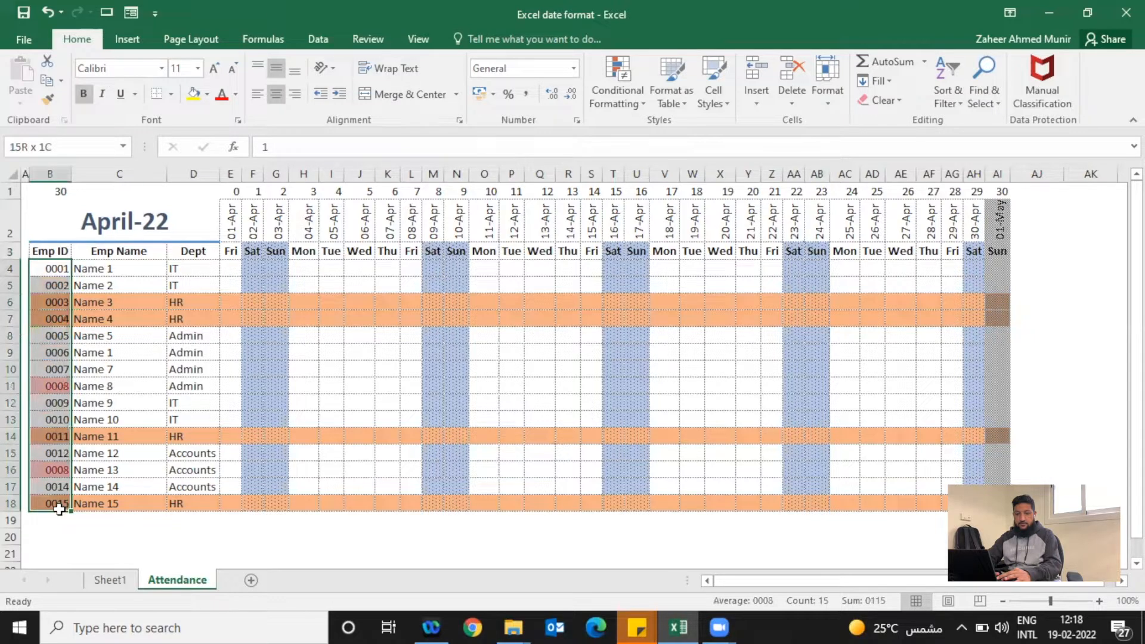
left_click(51, 402)
key("Up")
key("Down")
key("Down")
key("Down")
key("Down")
key("Down")
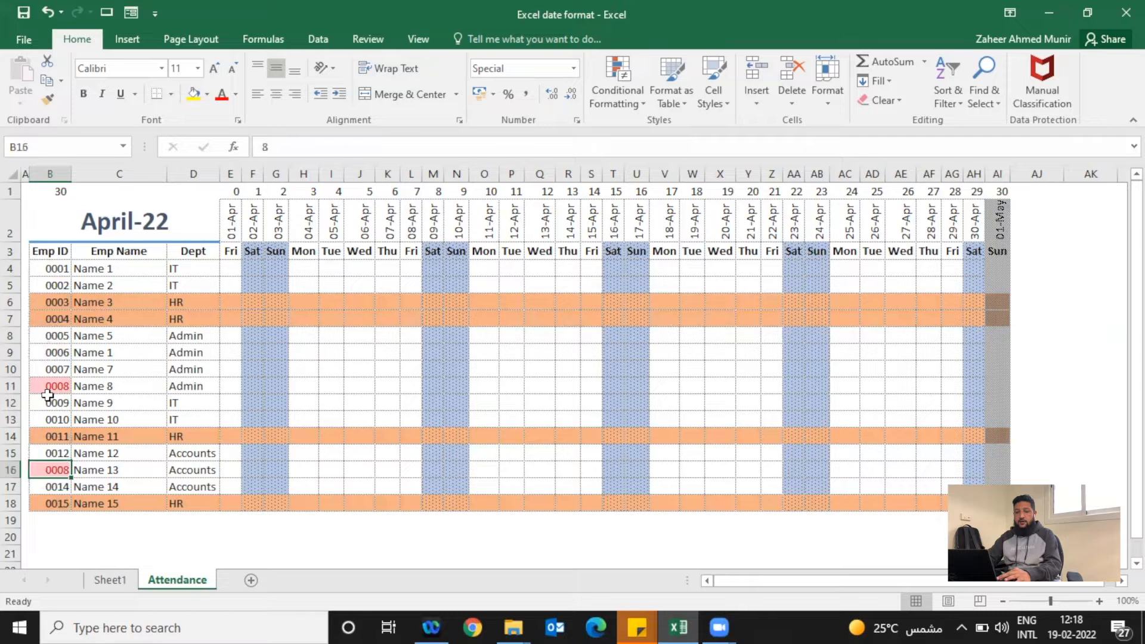
key("Right")
key("Up")
key("Up")
key("Up")
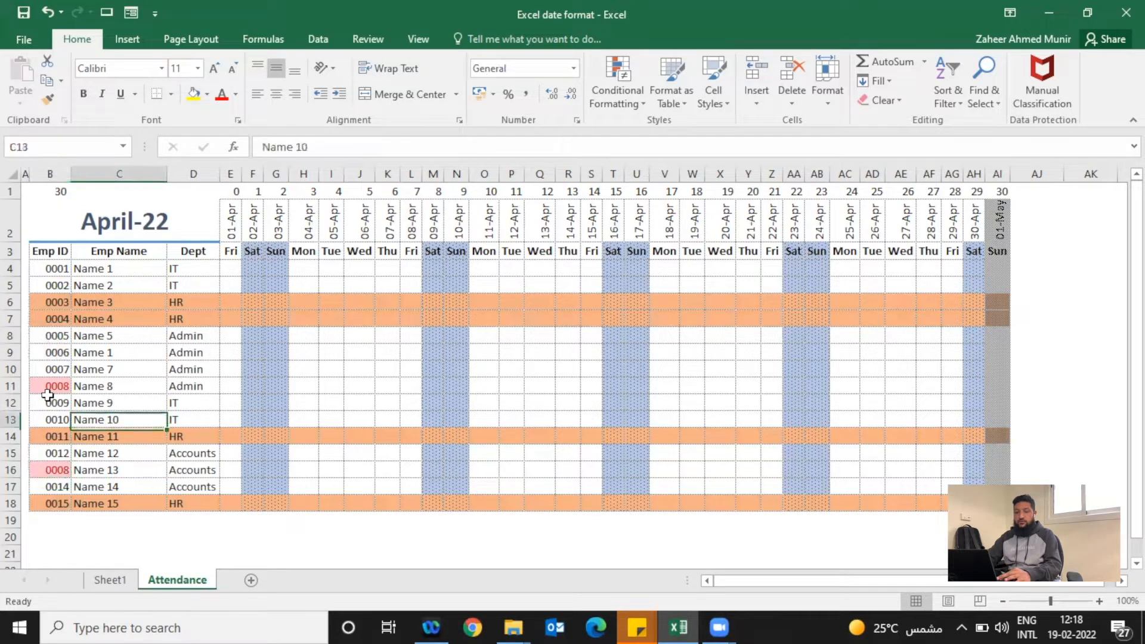
key("Left")
key("Down")
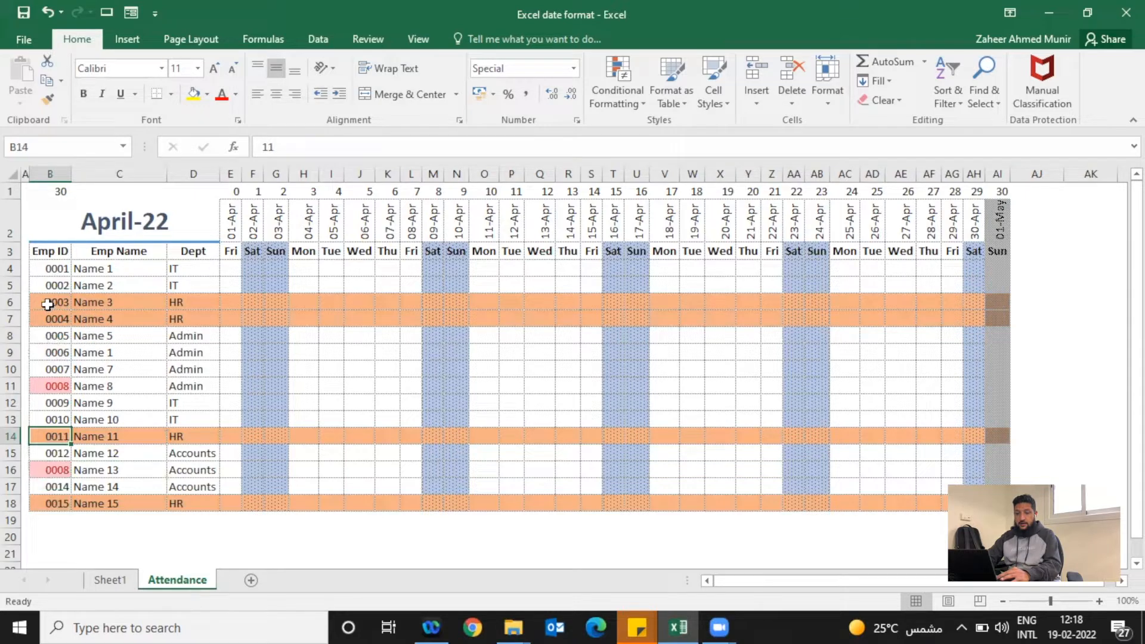
Step: Examine the highlighted HR department rows and the shaded Saturday and Sunday columns in the attendance table
left_click_drag(44, 303, 179, 306)
left_click(179, 318)
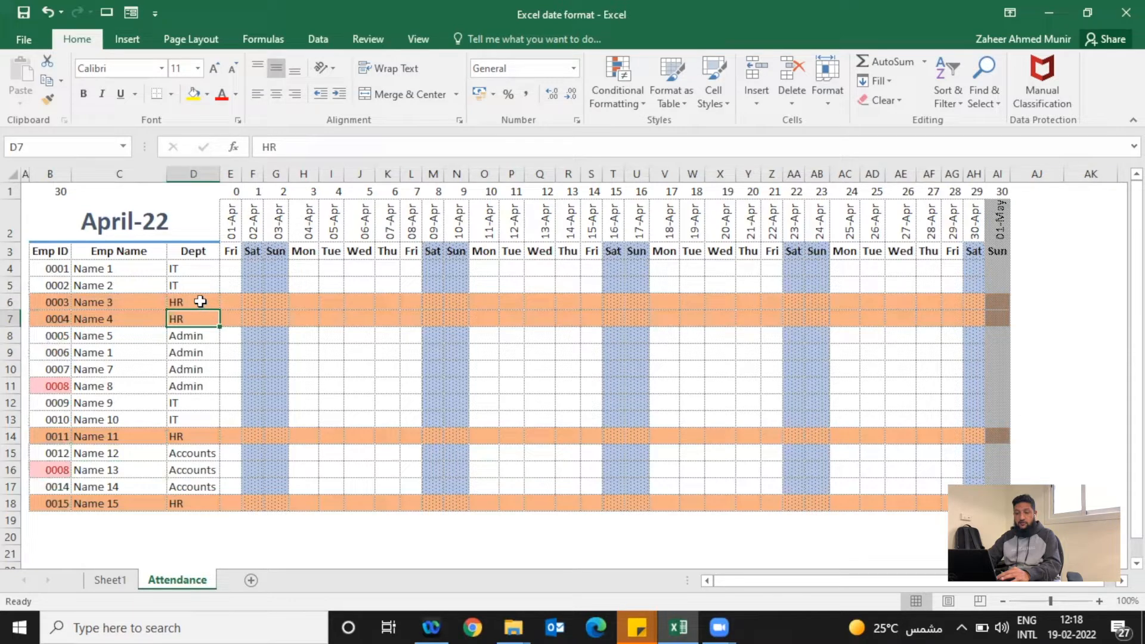
left_click_drag(42, 305, 984, 319)
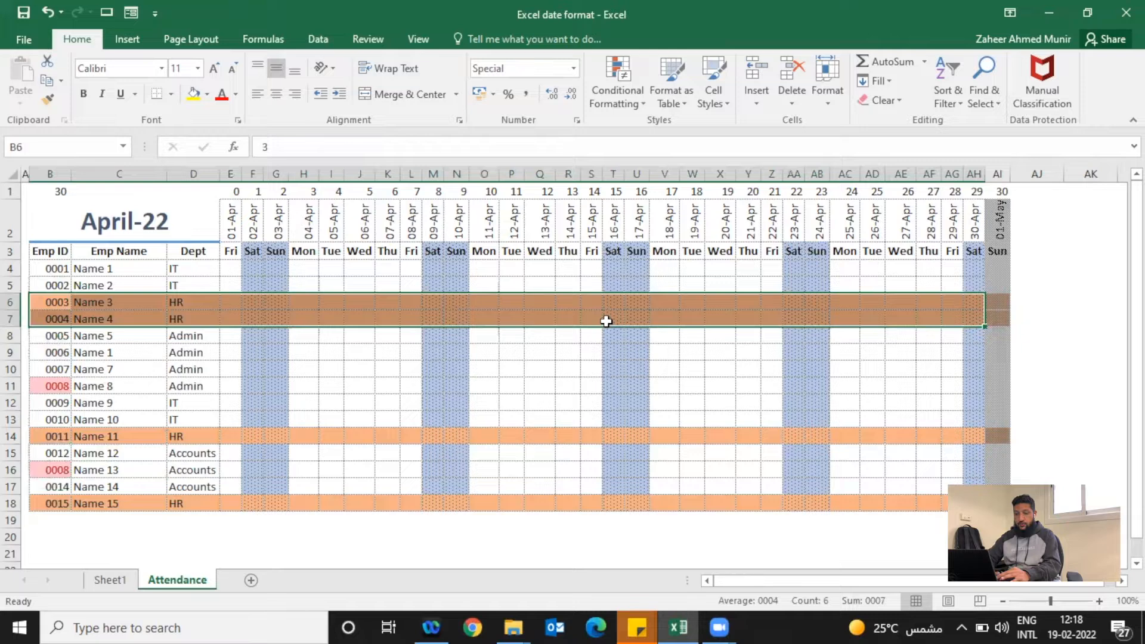
left_click(235, 305)
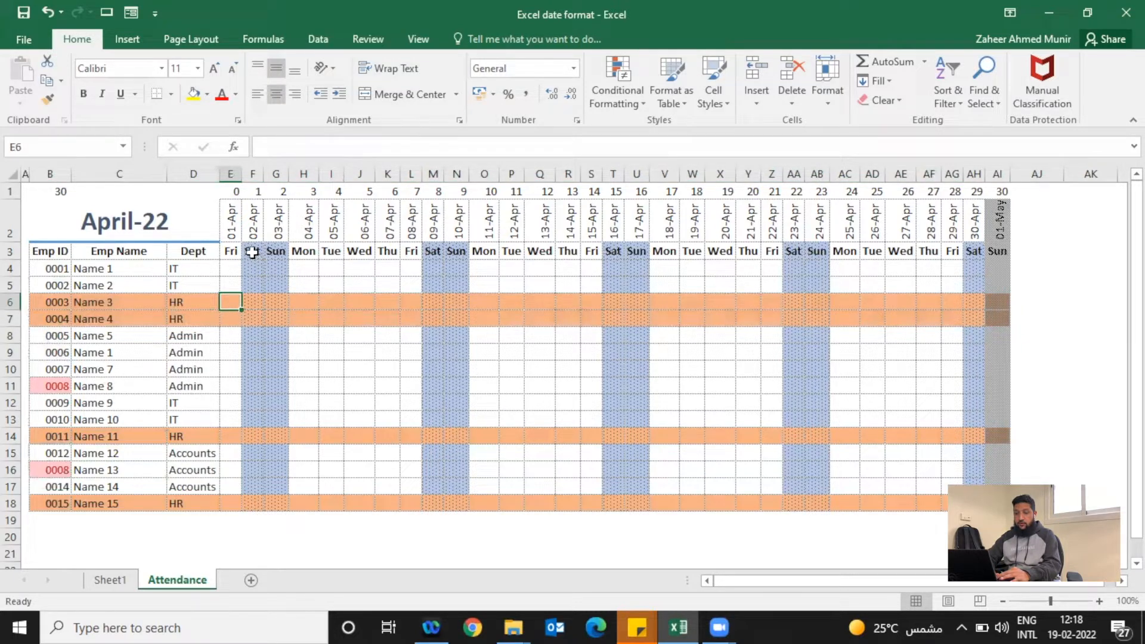
left_click_drag(251, 251, 266, 283)
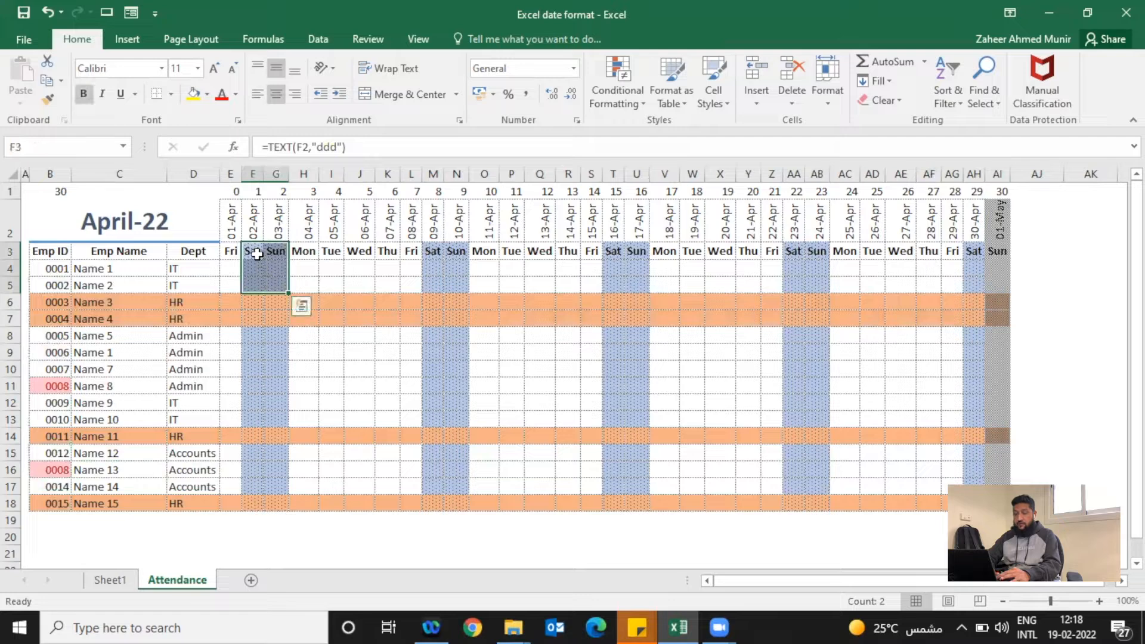
left_click(268, 272)
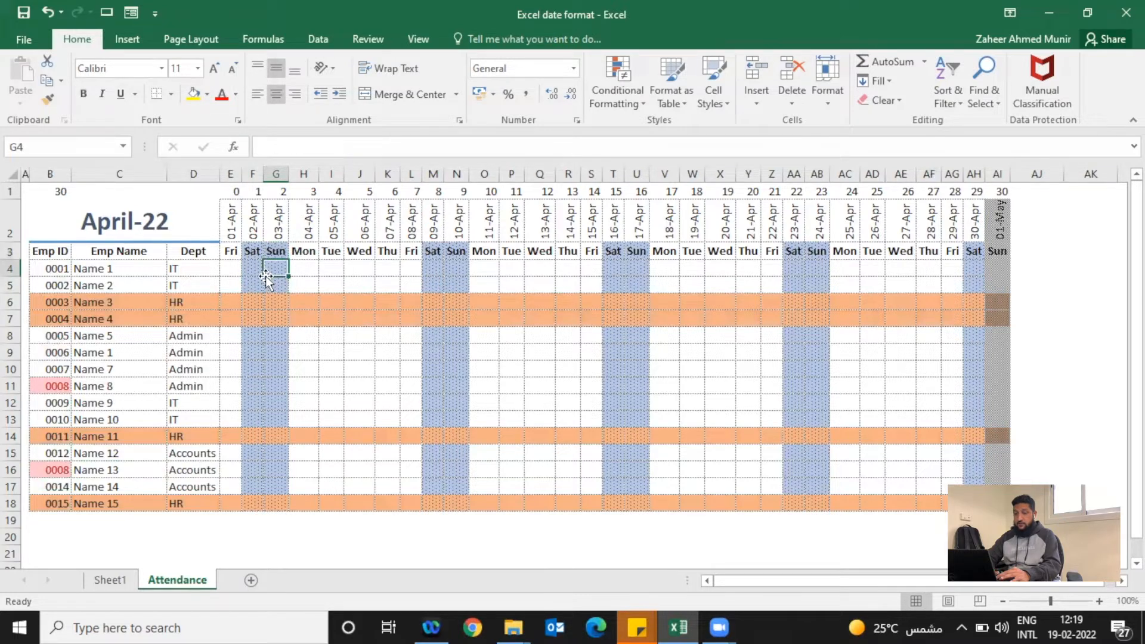
Step: Change the month header date in B2 to 1/5
left_click(128, 224)
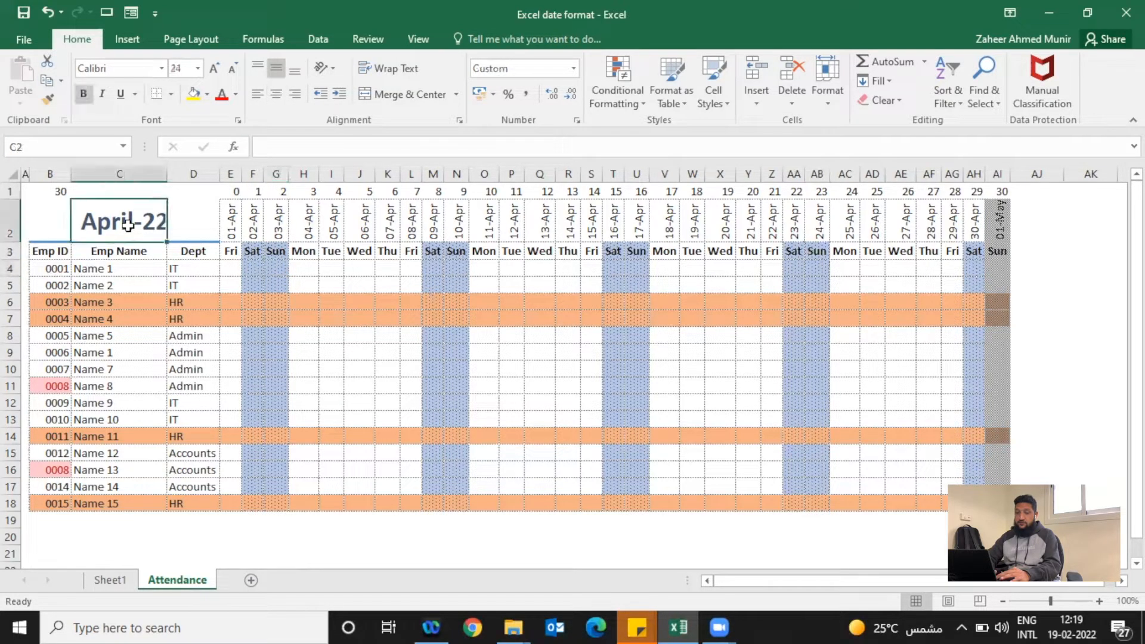
key("ctrl+z")
type("1/")
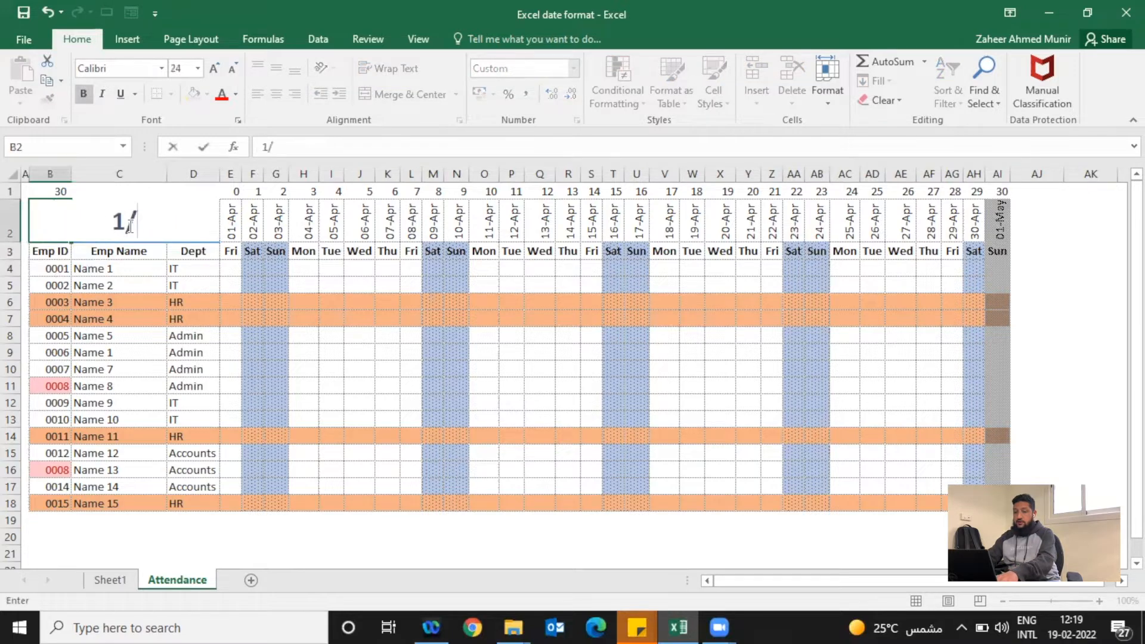
type("5")
key("Return")
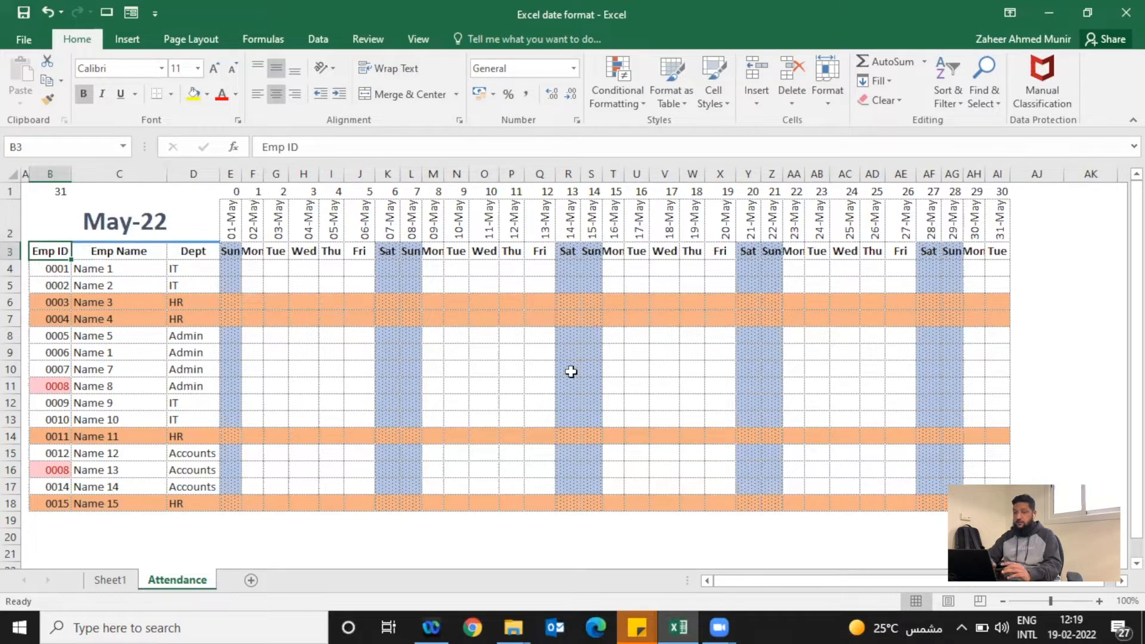
Step: Set the month header date in B2 back to 1/4
left_click(112, 223)
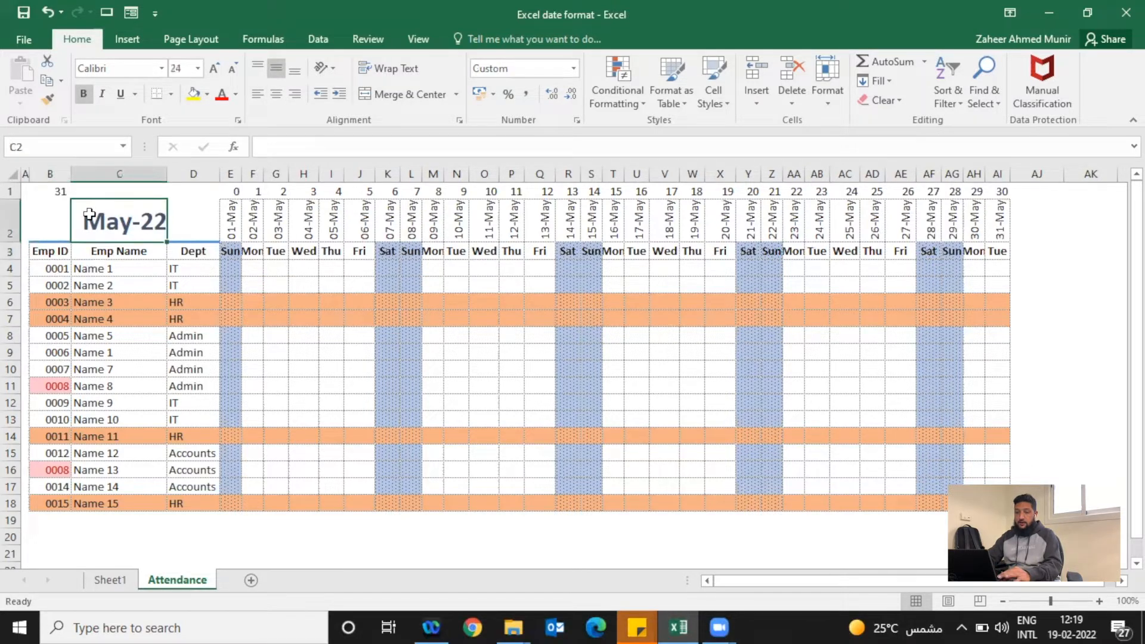
type("1/4")
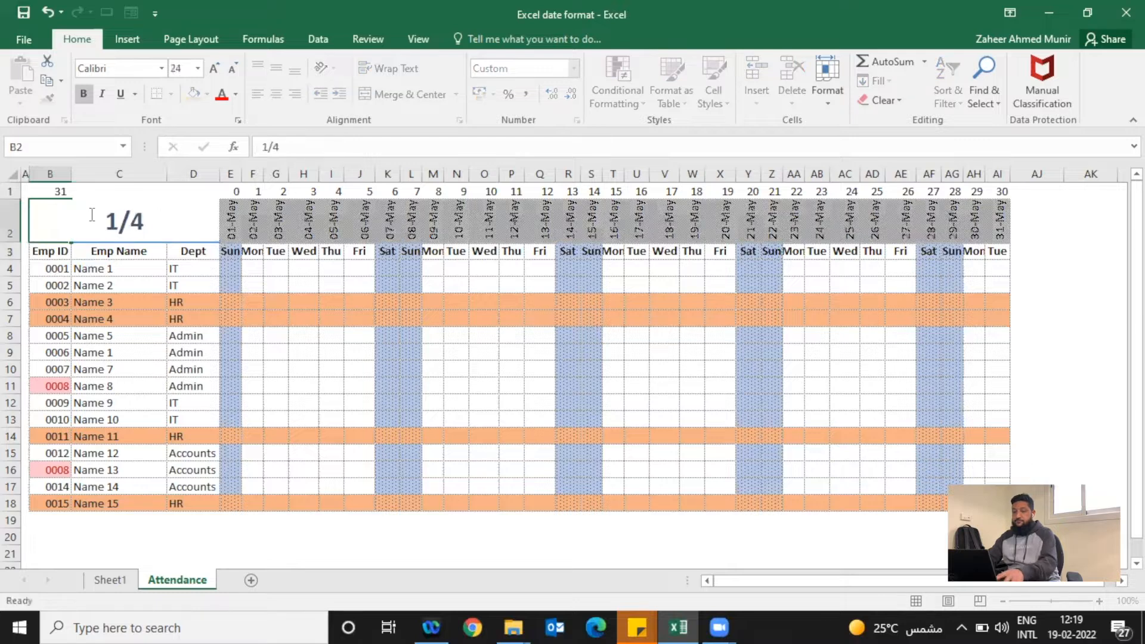
key("Return")
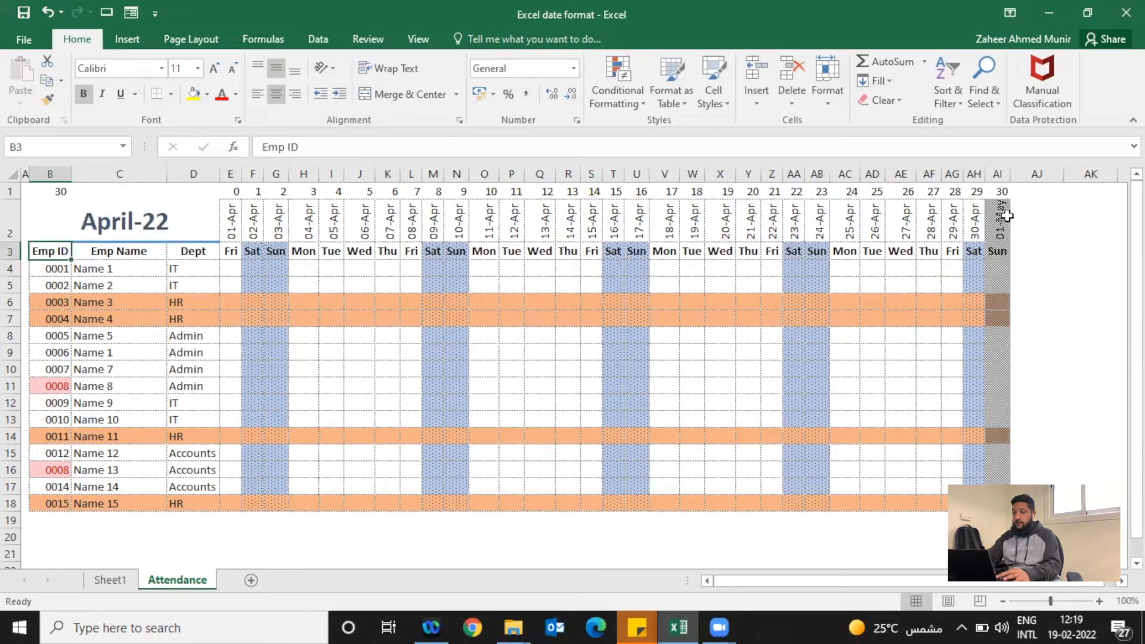
Step: Inspect the row of dates through 01-May and the month header's date value
left_click_drag(267, 231, 997, 231)
left_click(952, 302)
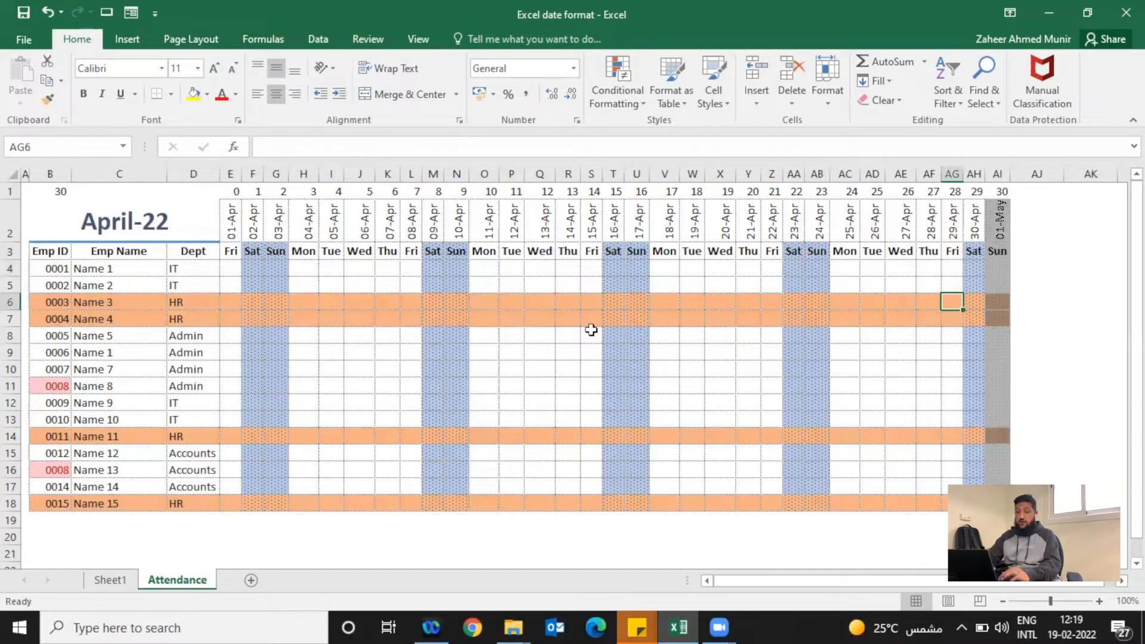
left_click(120, 229)
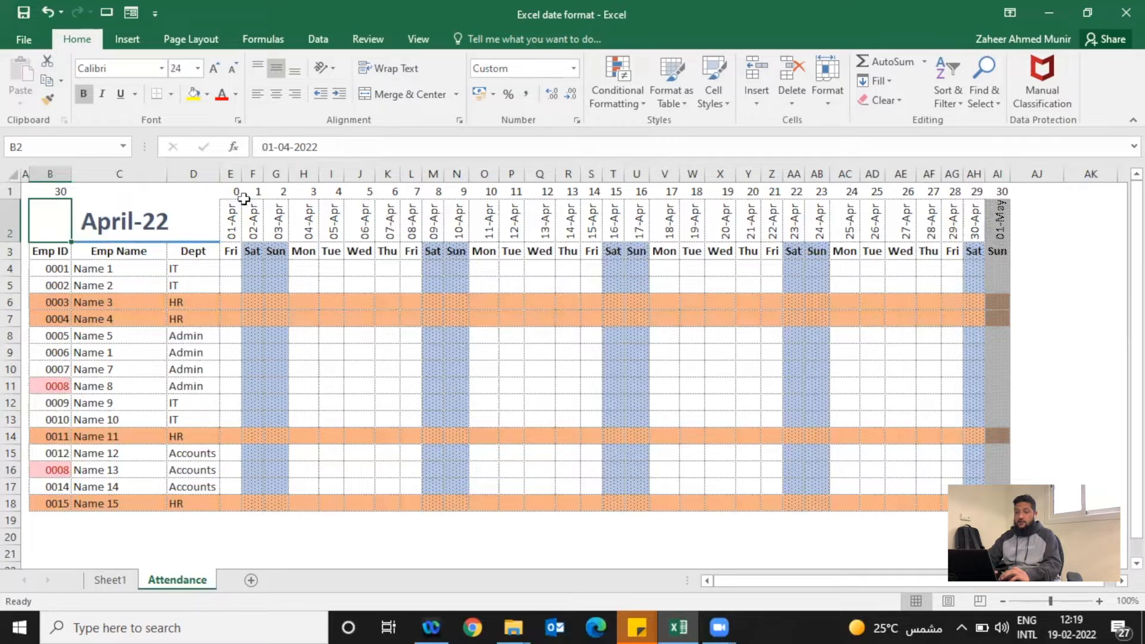
Step: Add a new worksheet, enter the headers Emp ID, Emp Name and Dept in B3:D3, and widen column C
left_click(251, 579)
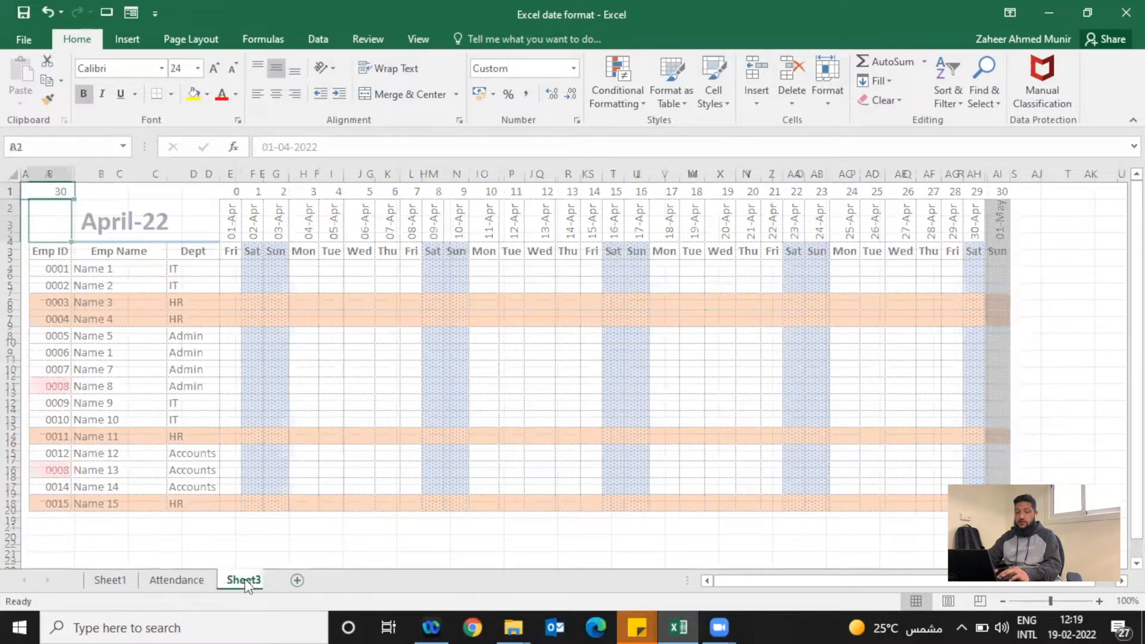
key("Down")
key("Down")
key("Right")
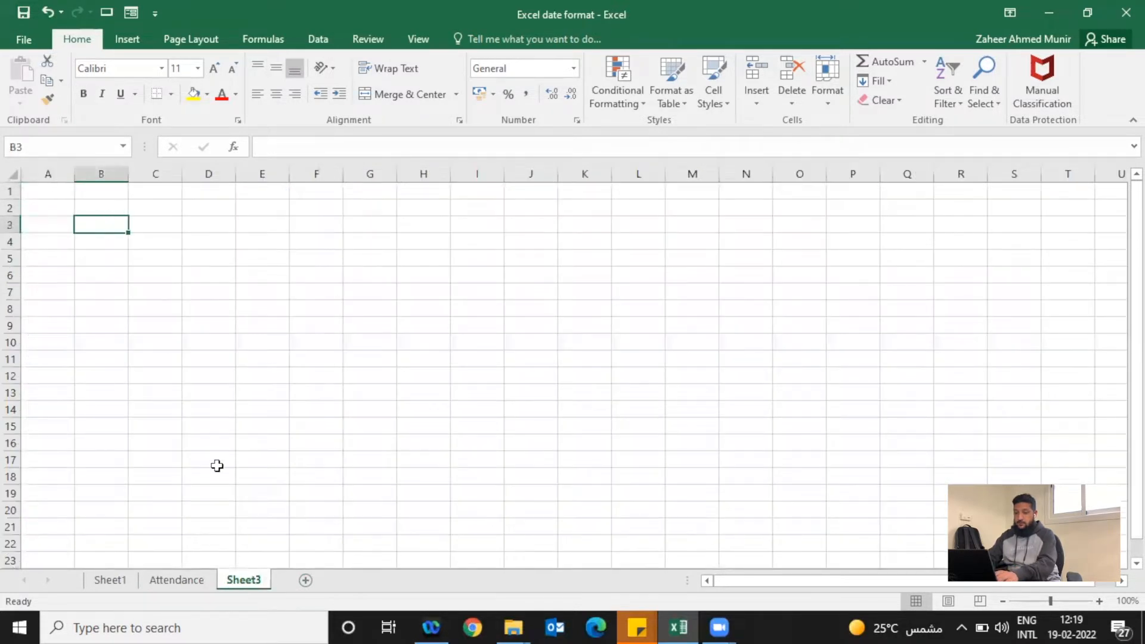
type("Emp ID")
key("Tab")
type("Emp Name")
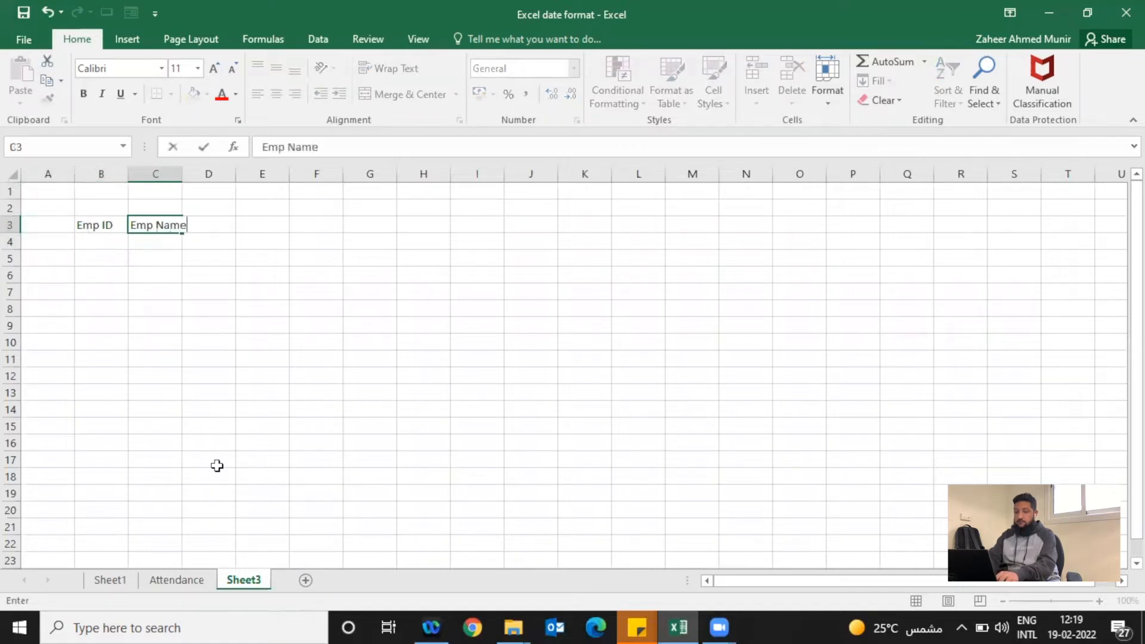
key("Tab")
left_click_drag(181, 176, 226, 174)
type("Dept")
key("Tab")
Step: Enter the start date 1/4 in cell E2
key("Up")
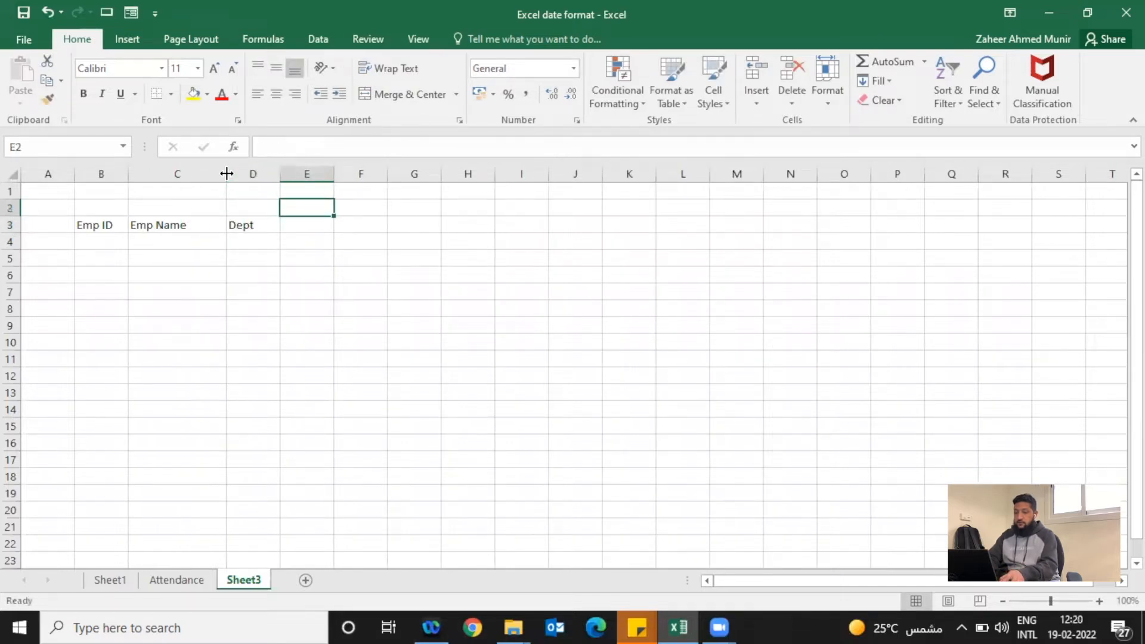
type("1/4")
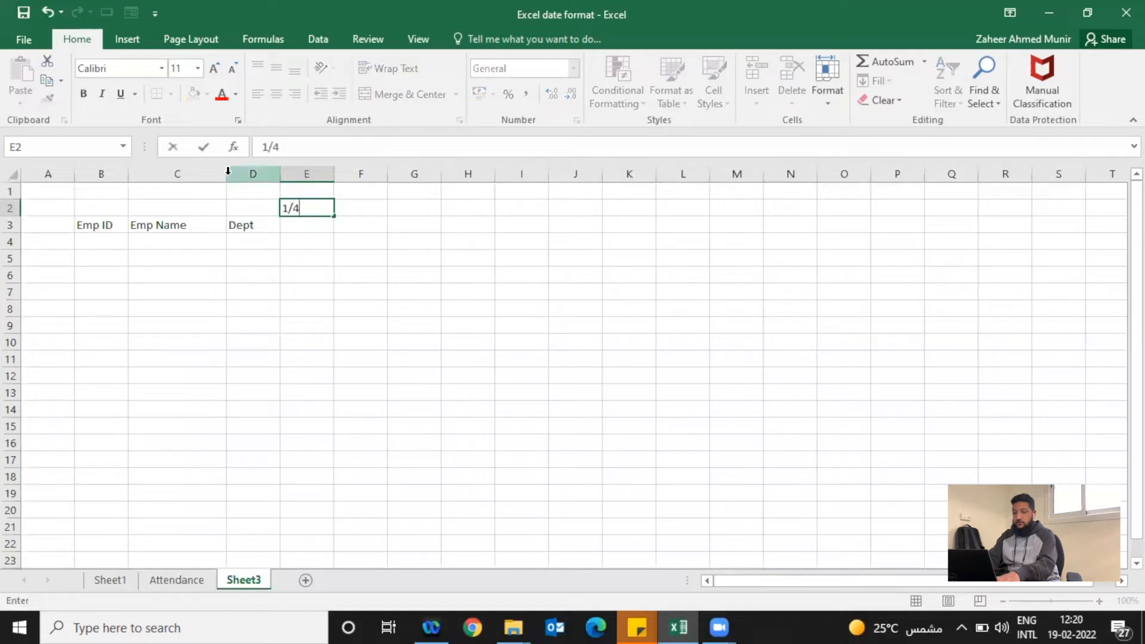
key("Tab")
Step: Rotate the date in E2 to read vertically upward and narrow column E
key("Left")
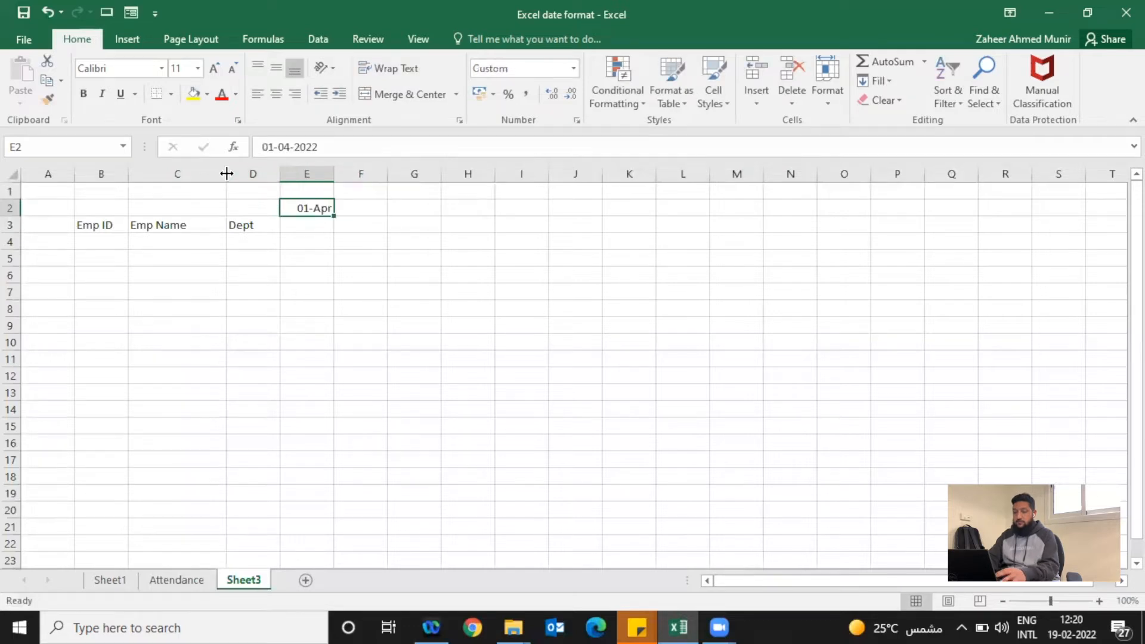
left_click(328, 67)
left_click(395, 153)
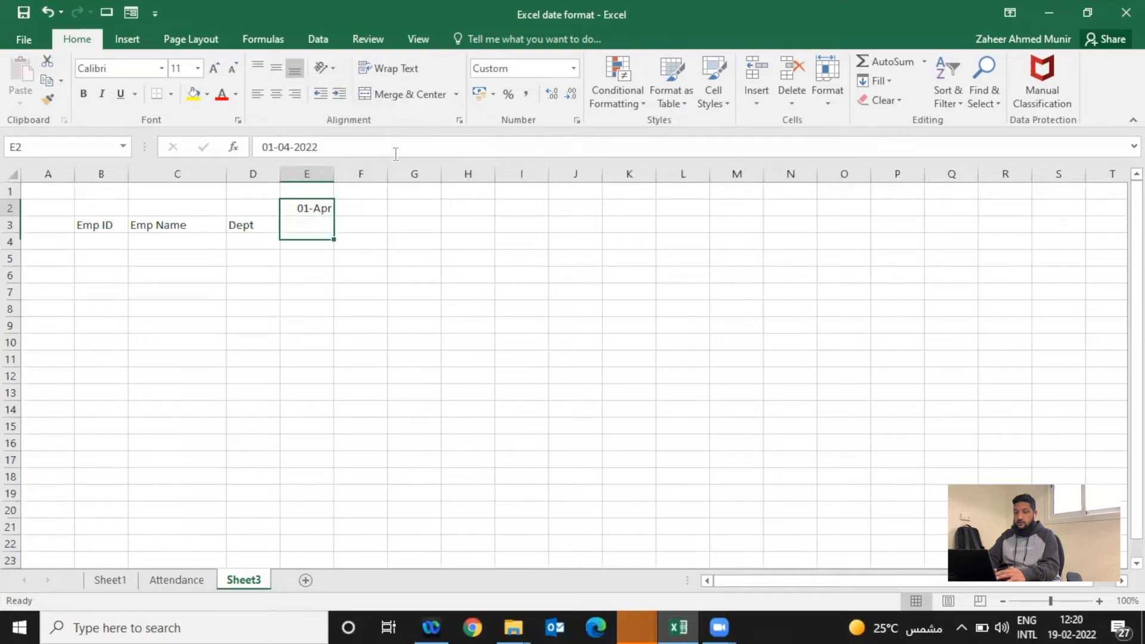
left_click_drag(335, 175, 303, 226)
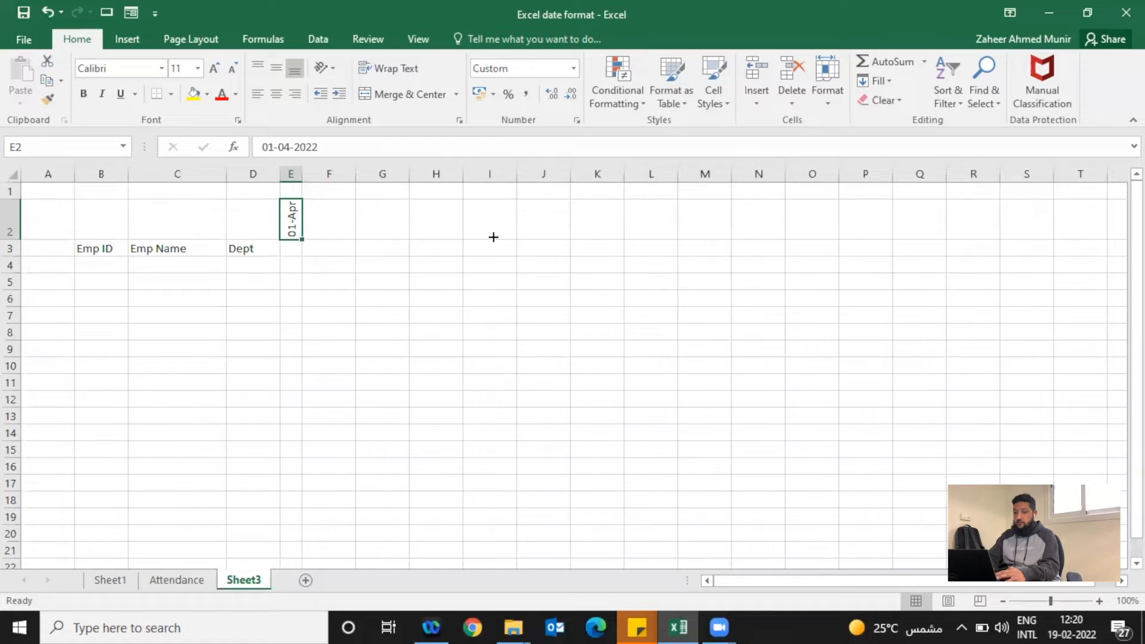
Step: Fill the date series from E2 across row 2 to AI2, running from 01-Apr to 01-May
left_click_drag(495, 237, 841, 240)
left_click_drag(1037, 236, 1050, 236)
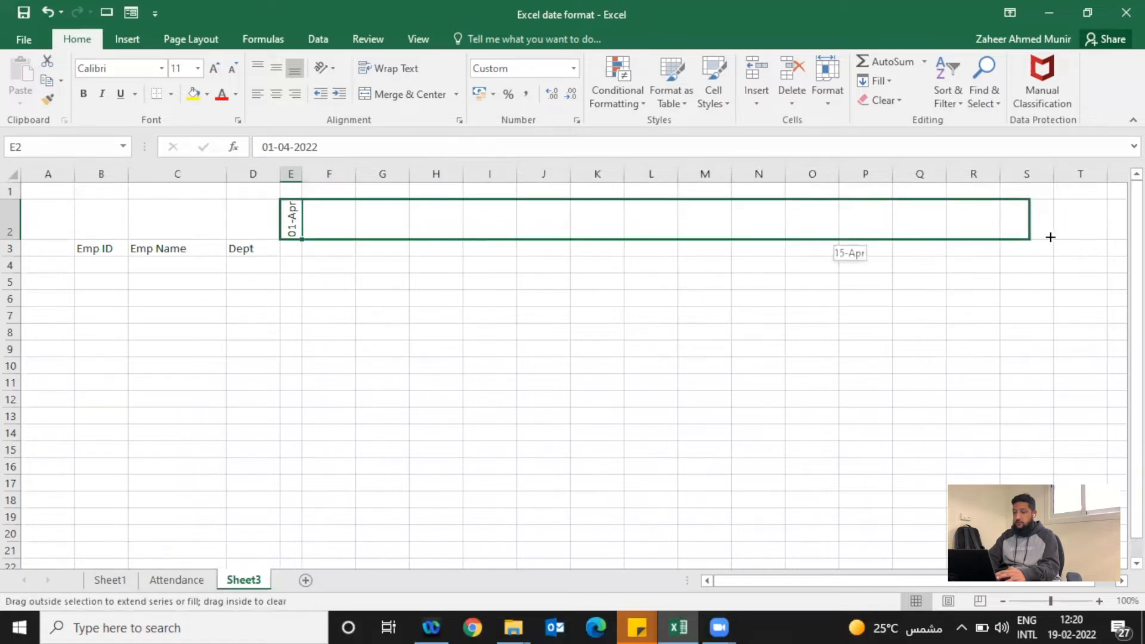
left_click_drag(1120, 238, 984, 238)
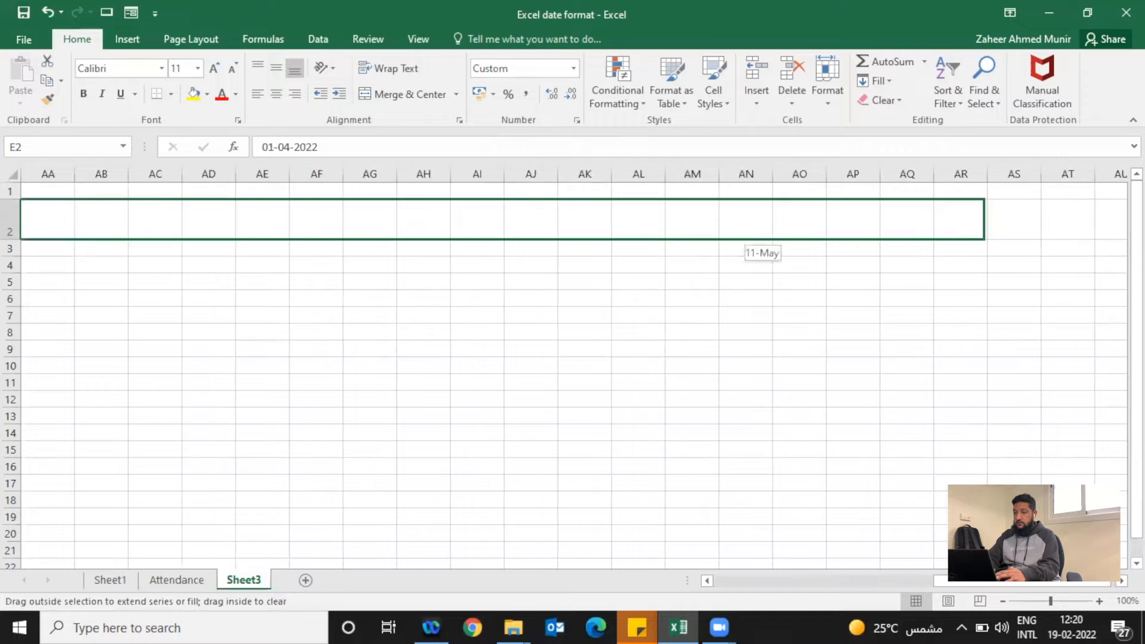
left_click_drag(778, 269, 547, 253)
left_click_drag(474, 252, 463, 252)
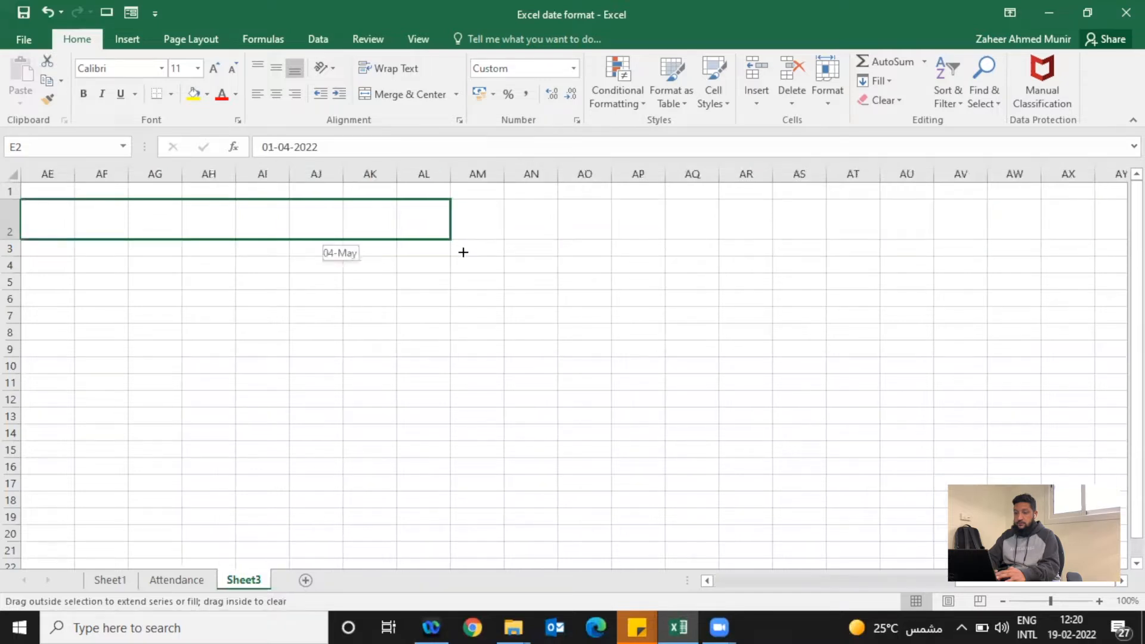
left_click_drag(356, 251, 285, 251)
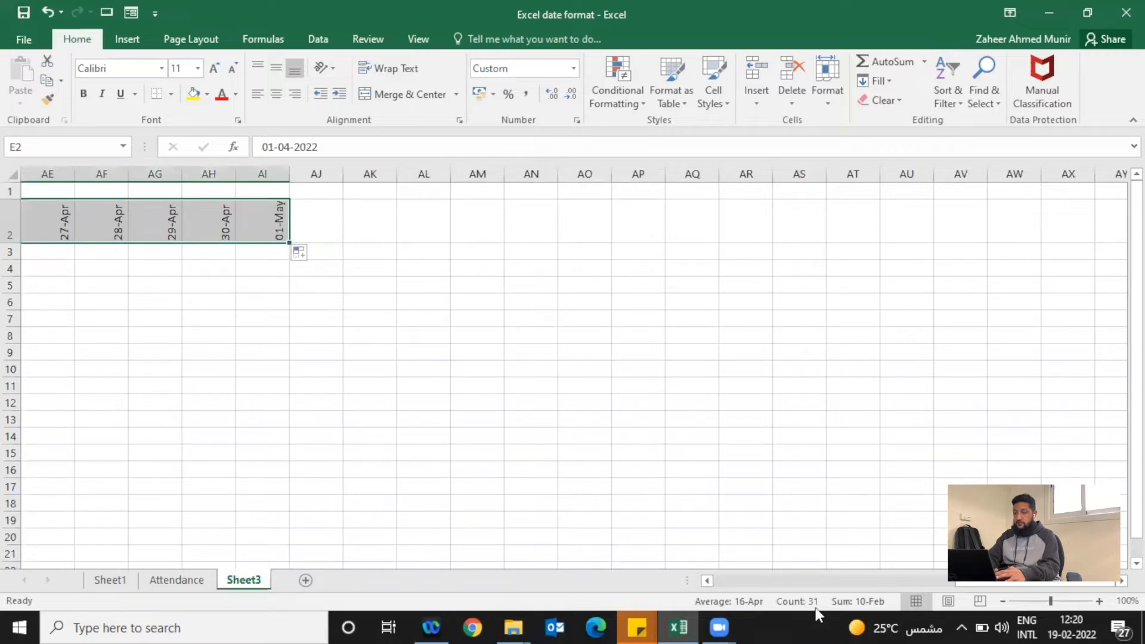
Step: Auto-fit the width of all the sheet's columns to their contents and return to the start of row 2
double_click(133, 178)
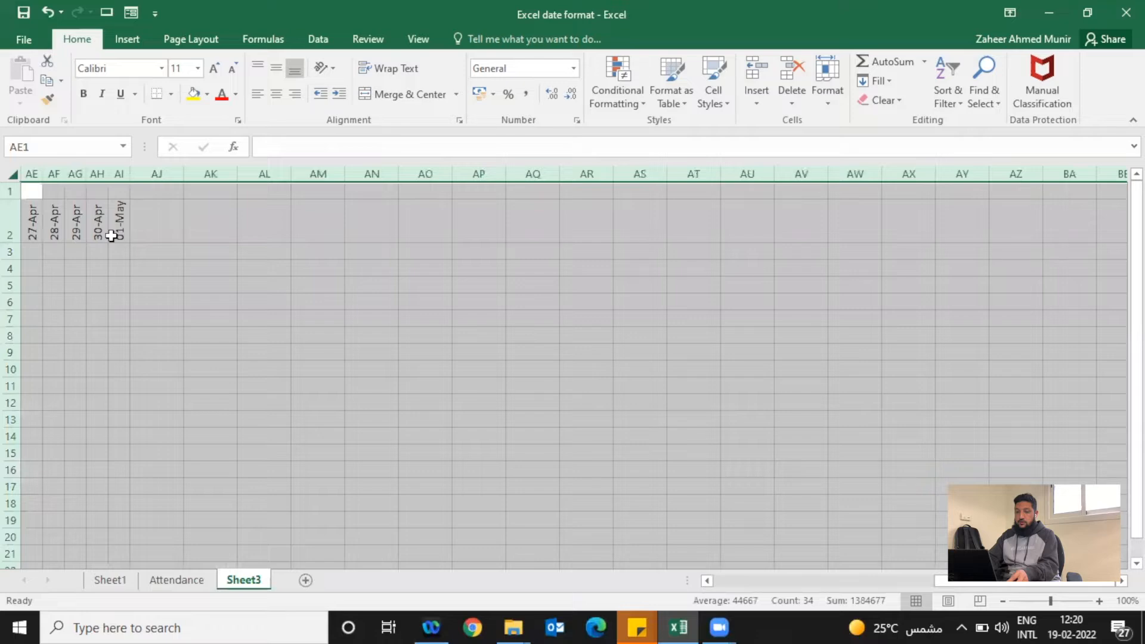
left_click(112, 236)
key("ctrl+Left")
key("ctrl+Left")
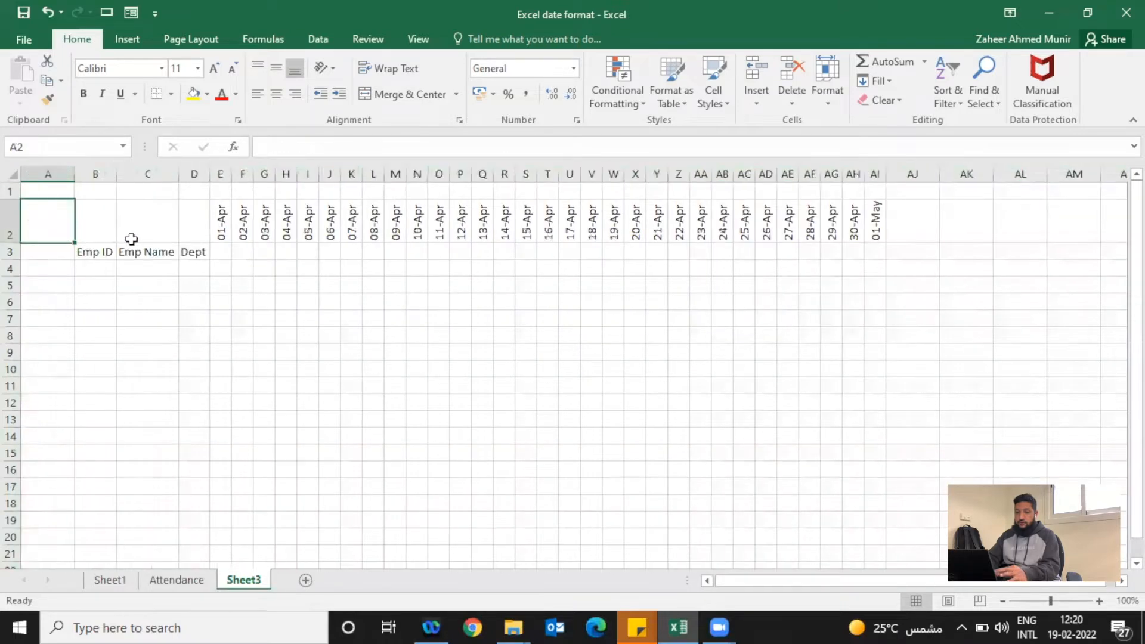
Step: Enter =TEXT(E2,"ddd") in E3 and fill it across row 3 to AI3 for the weekday names
left_click(219, 253)
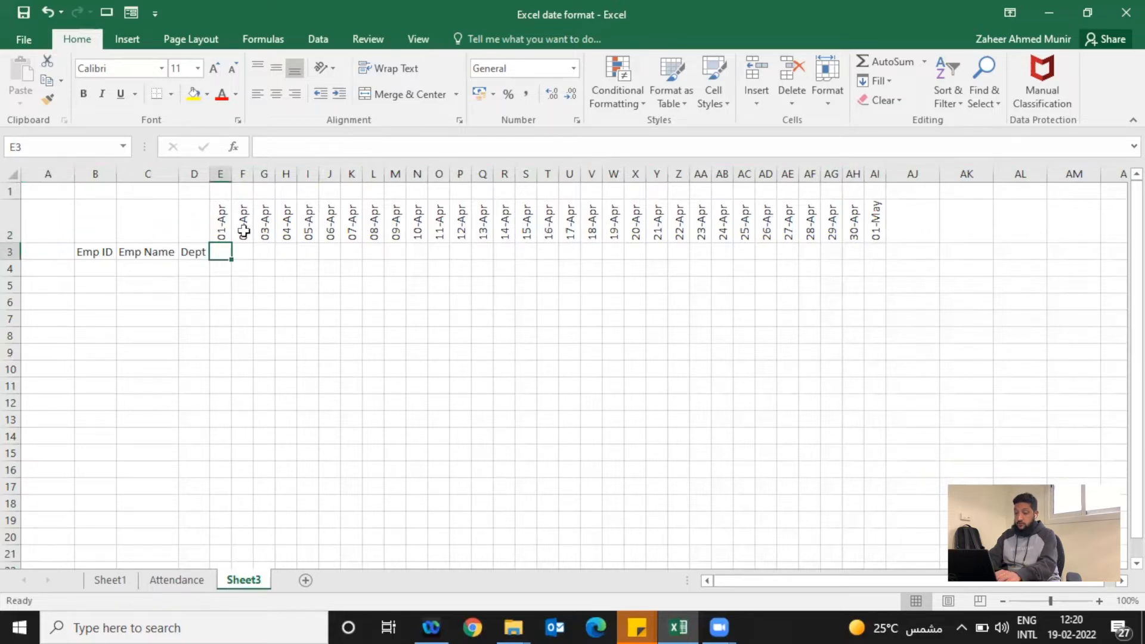
type("=")
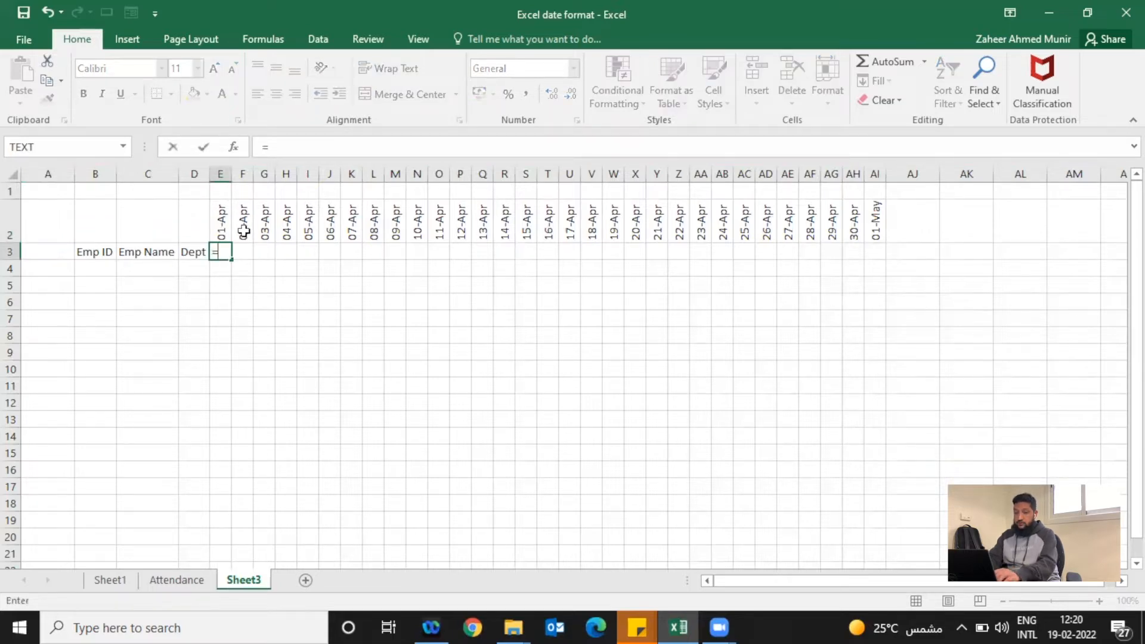
type("tex")
key("Tab")
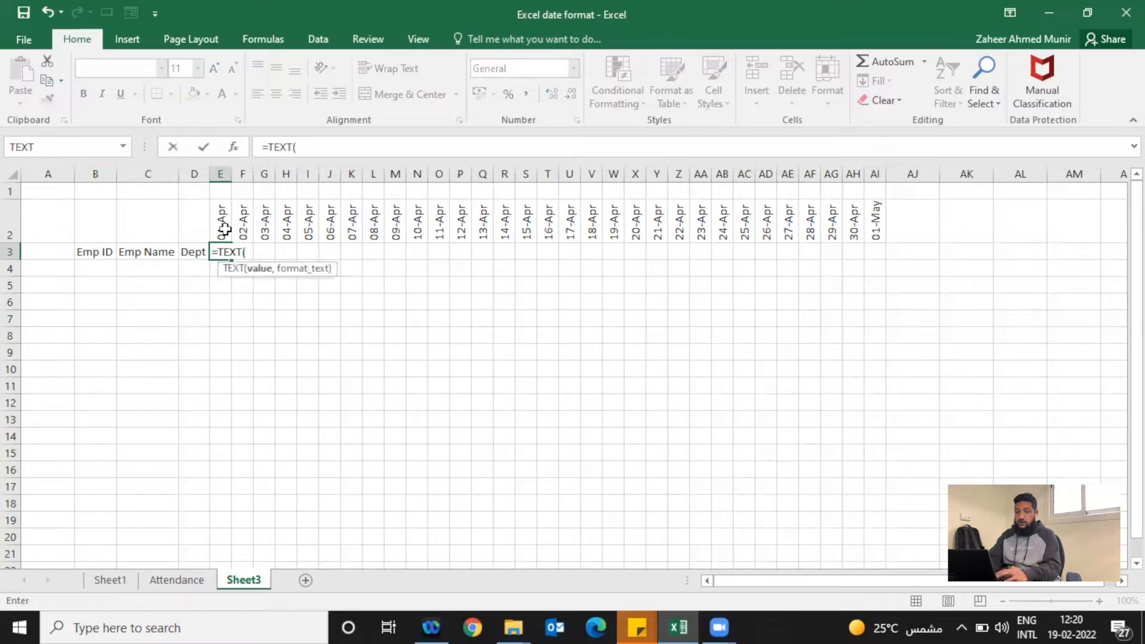
left_click(224, 230)
type(",")
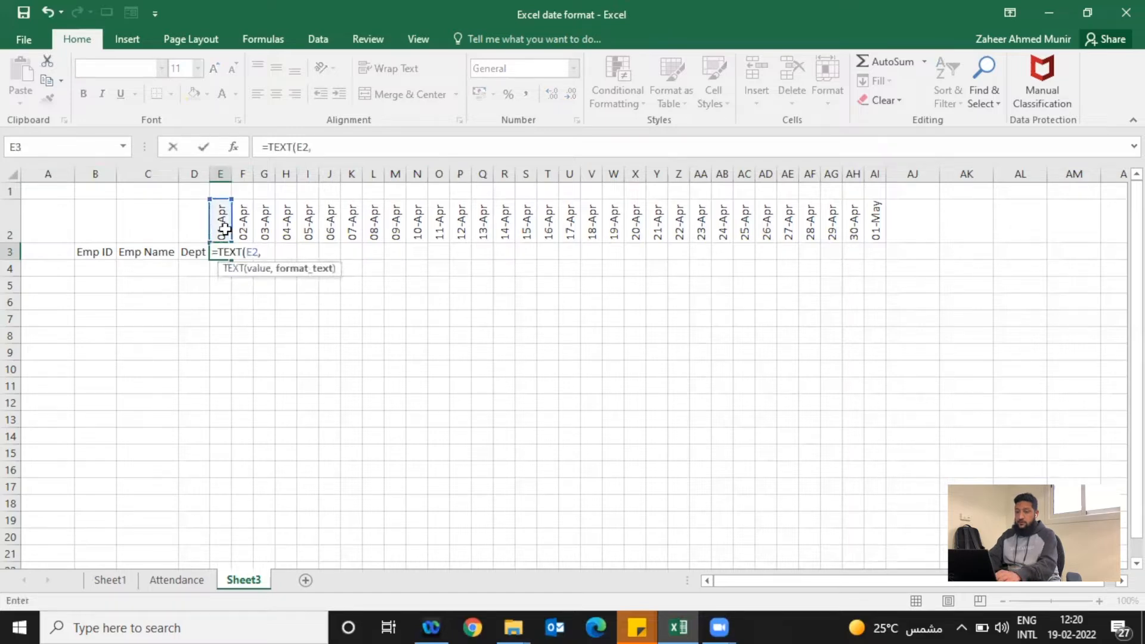
type("\"ddd\"")
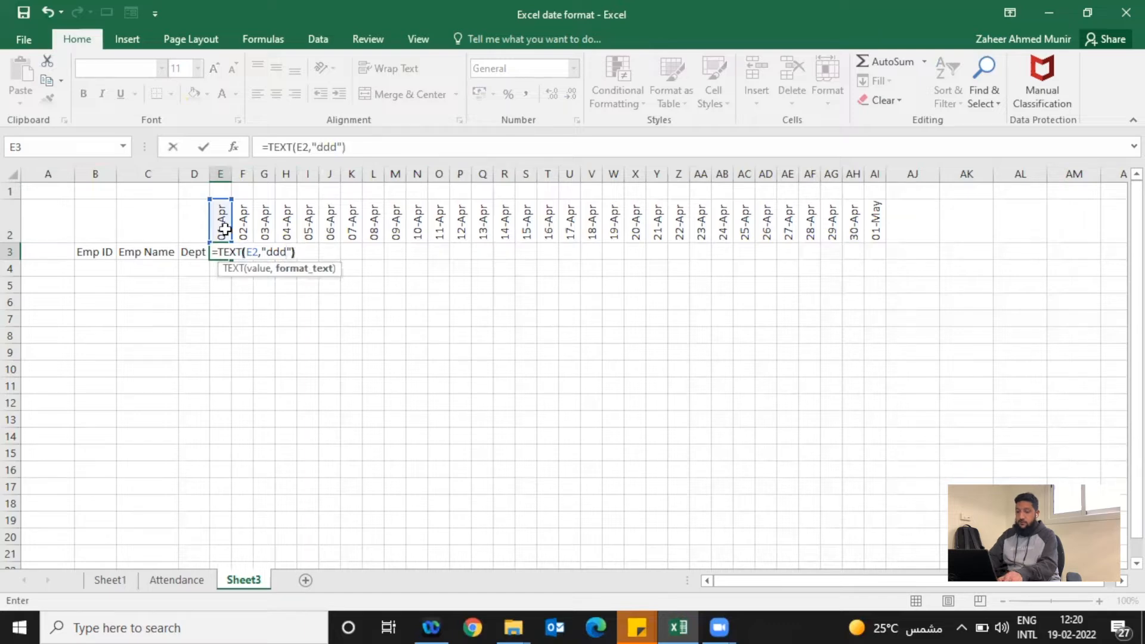
type(")")
key("ctrl+Return")
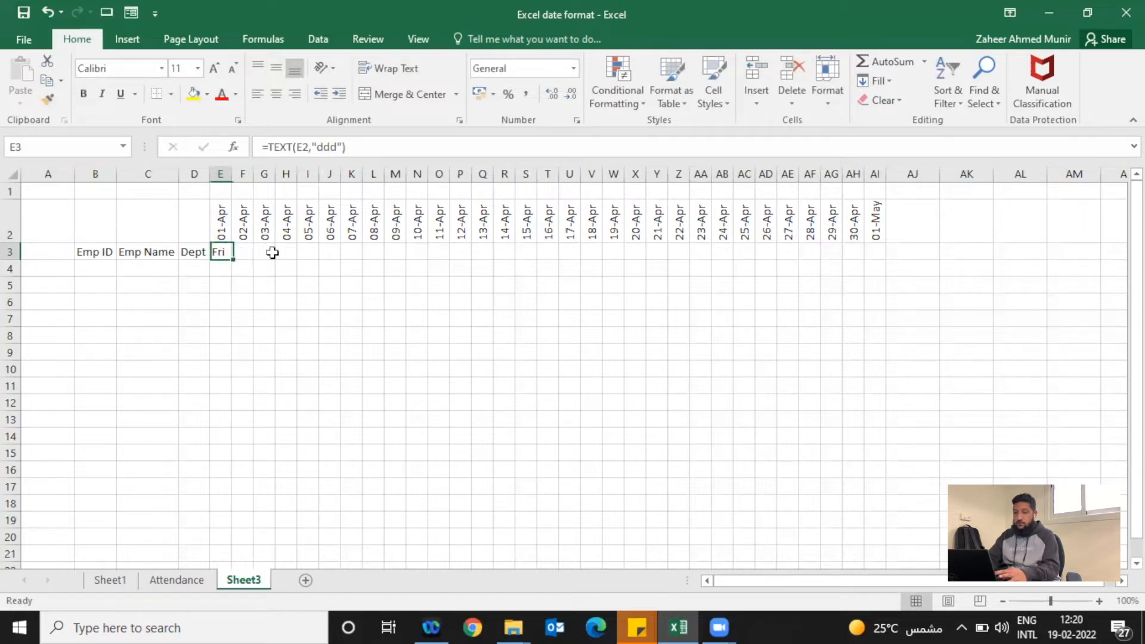
left_click_drag(232, 259, 886, 276)
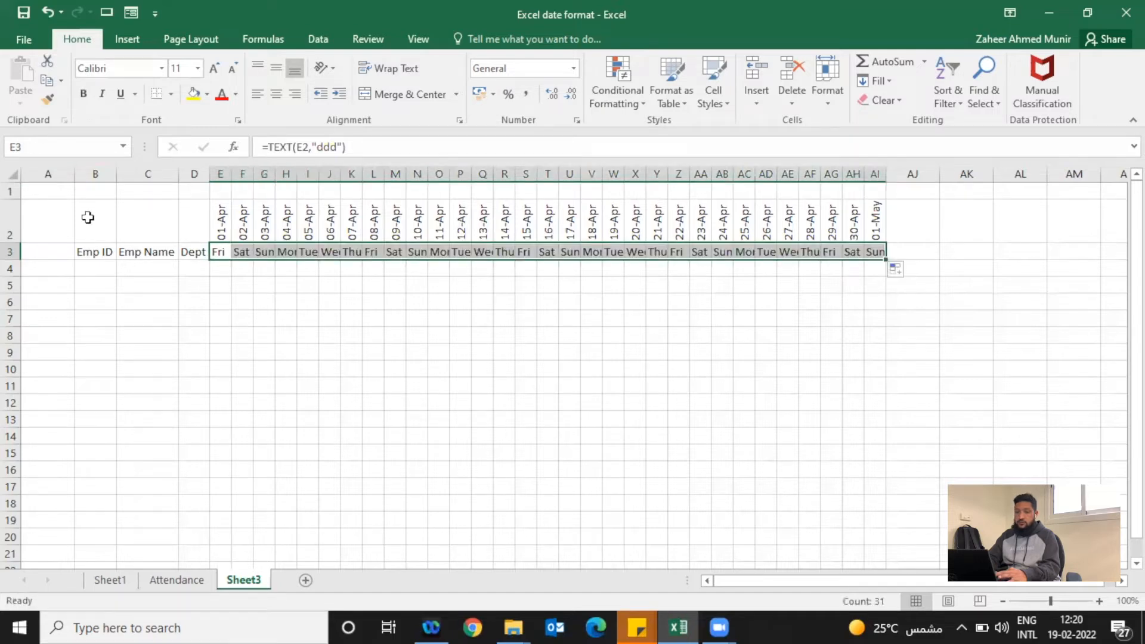
Step: Align B2:D2 with Center Across Selection and apply the heading cell style with bold 15-point text and a blue underline
left_click_drag(95, 227, 199, 227)
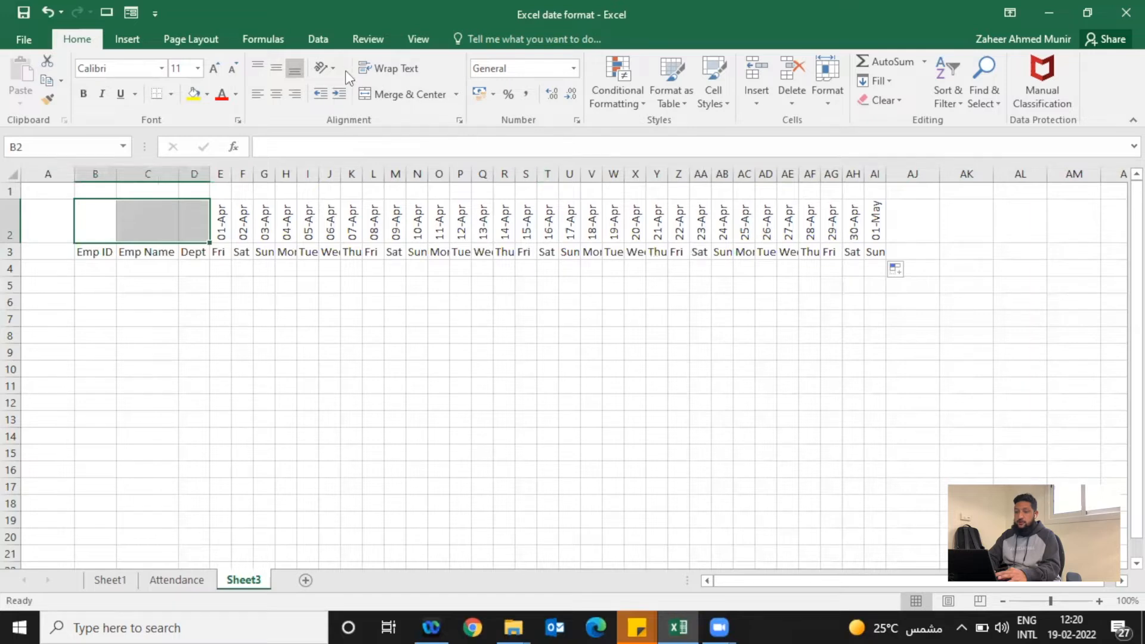
left_click(394, 70)
right_click(107, 209)
left_click(204, 495)
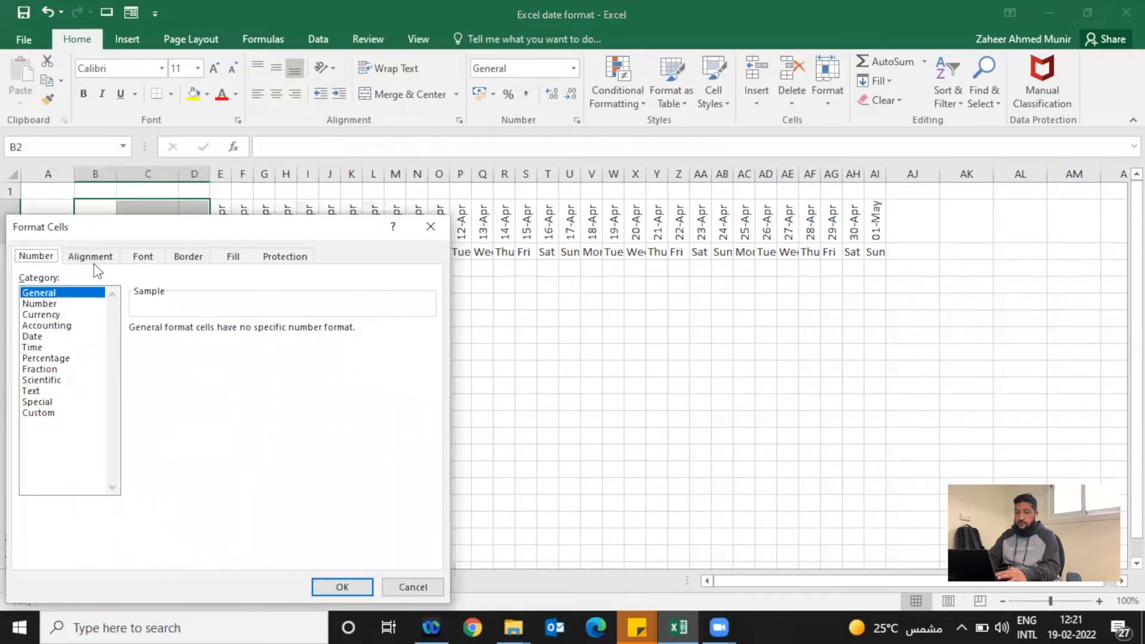
left_click(96, 259)
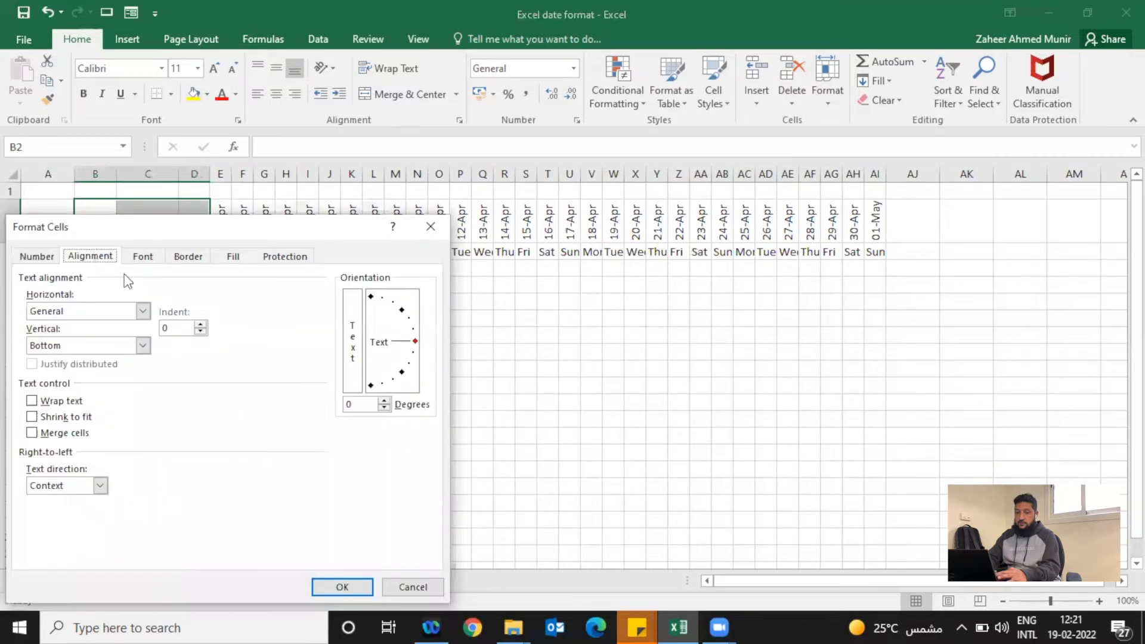
left_click(143, 310)
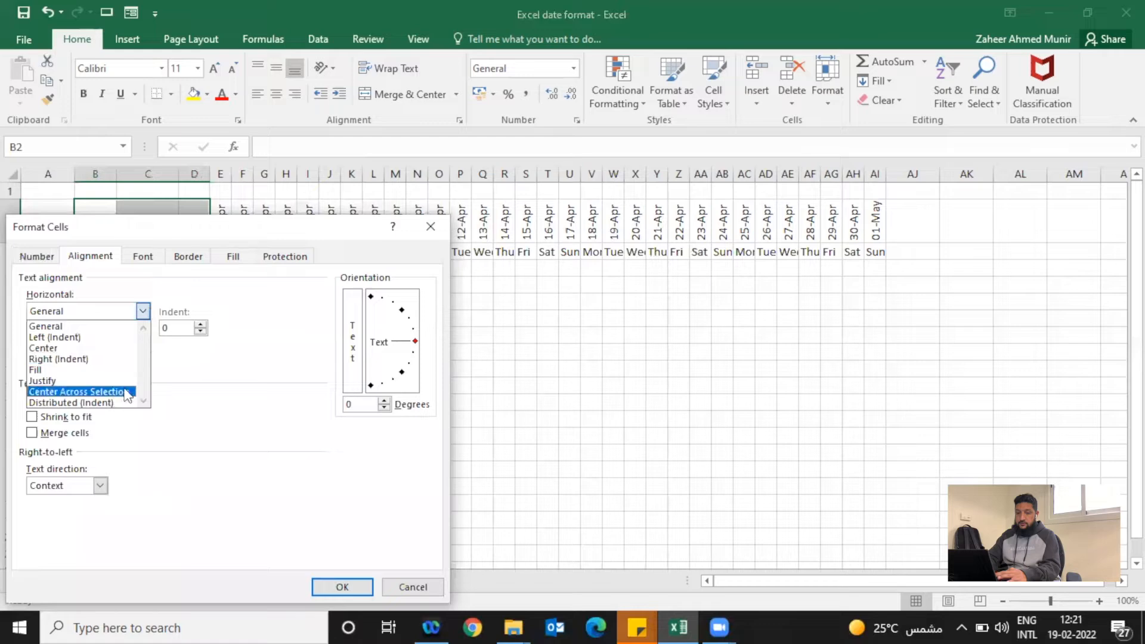
left_click(127, 393)
left_click(325, 587)
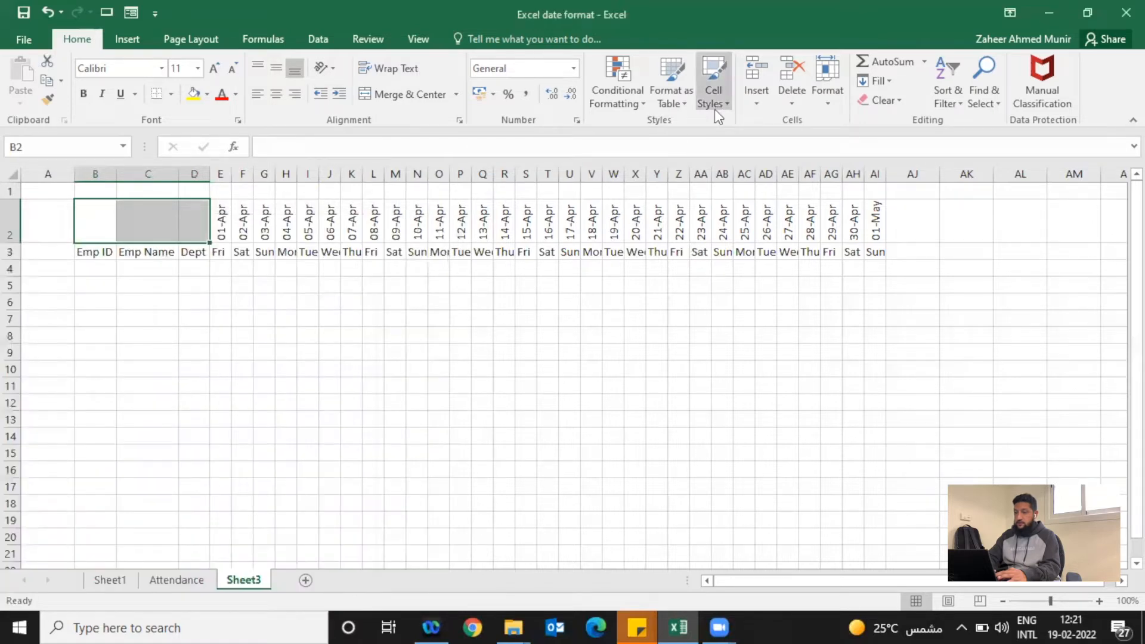
left_click(715, 109)
left_click(655, 250)
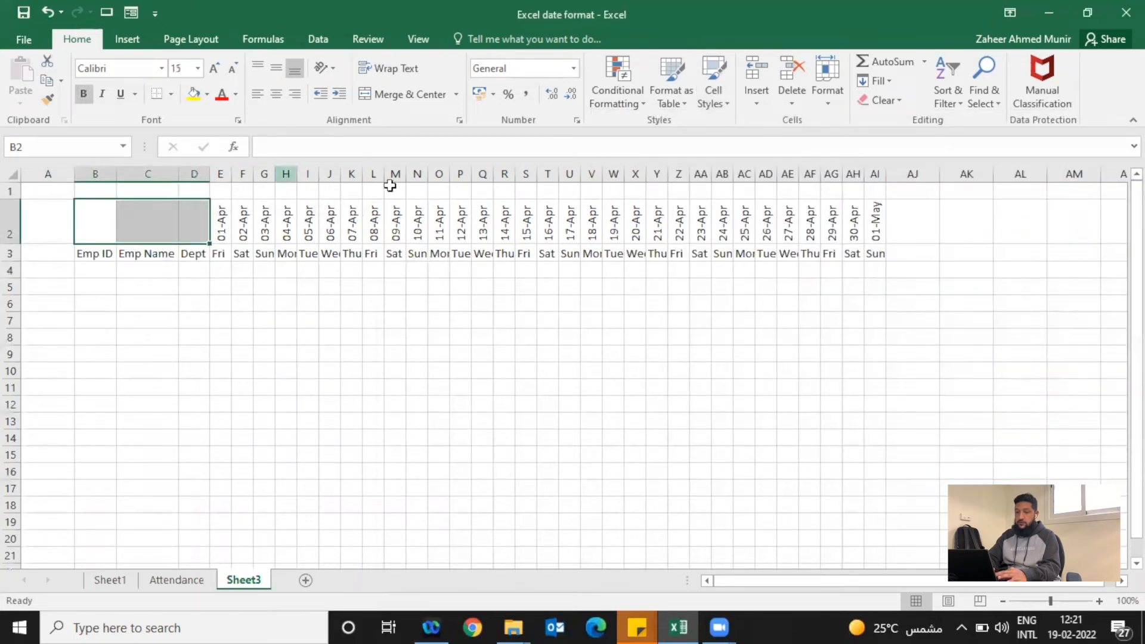
Step: Enter the date 01-04-2022 in B2
key("Up")
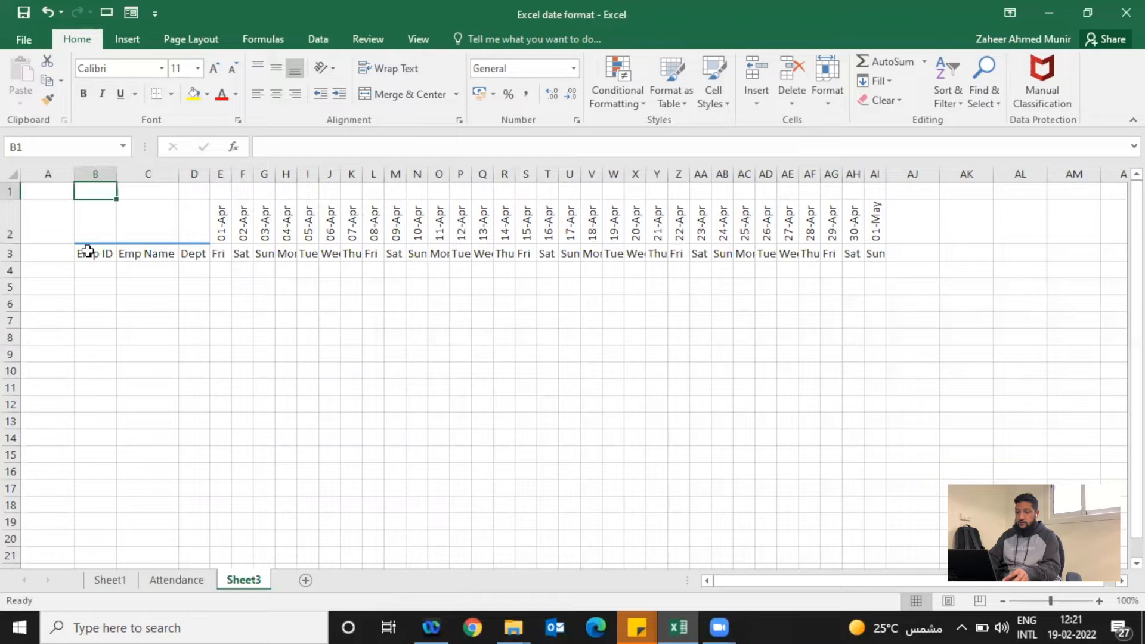
key("Down")
key("ctrl+[")
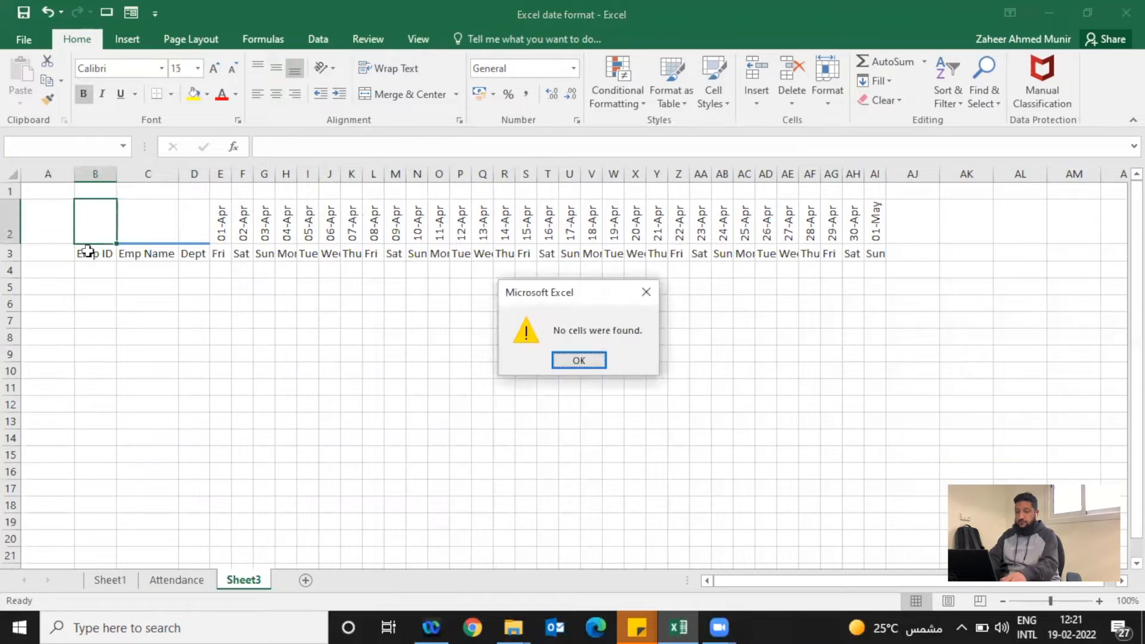
key("Return")
key("Right")
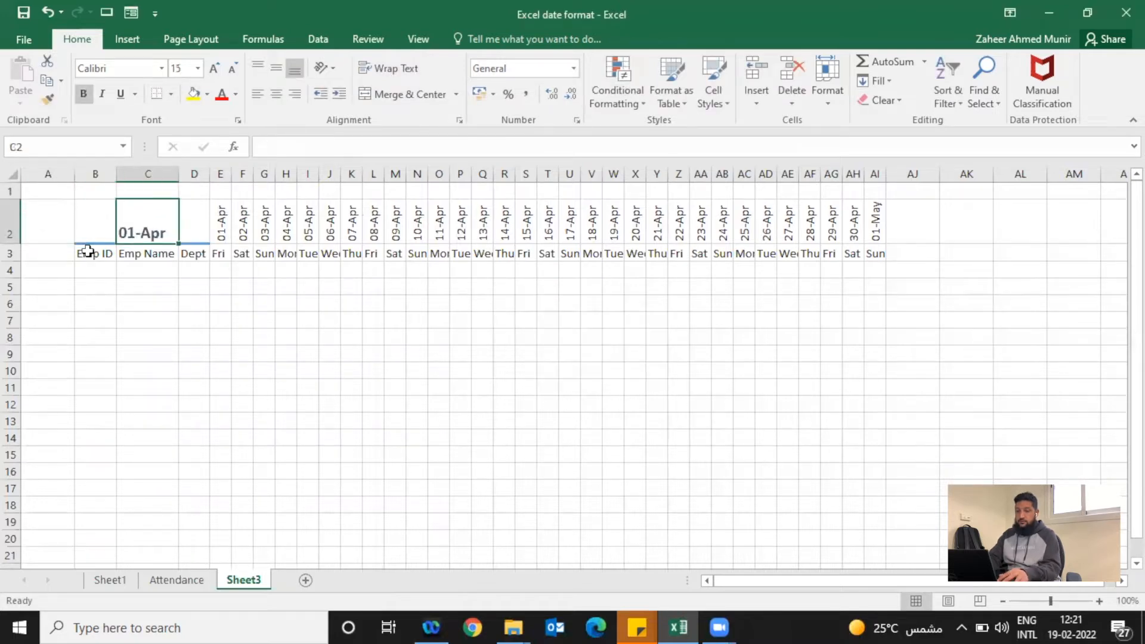
Step: Format B2:D2 with the custom date format mmmm-yy
key("Left")
key("shift+Right")
key("shift+Right")
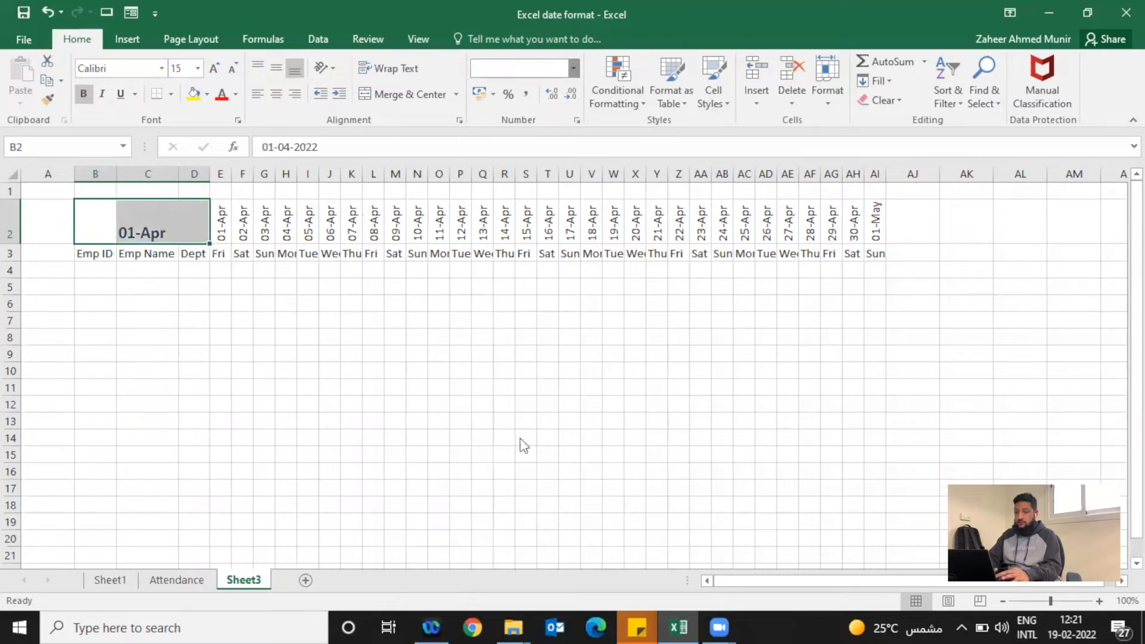
left_click(514, 460)
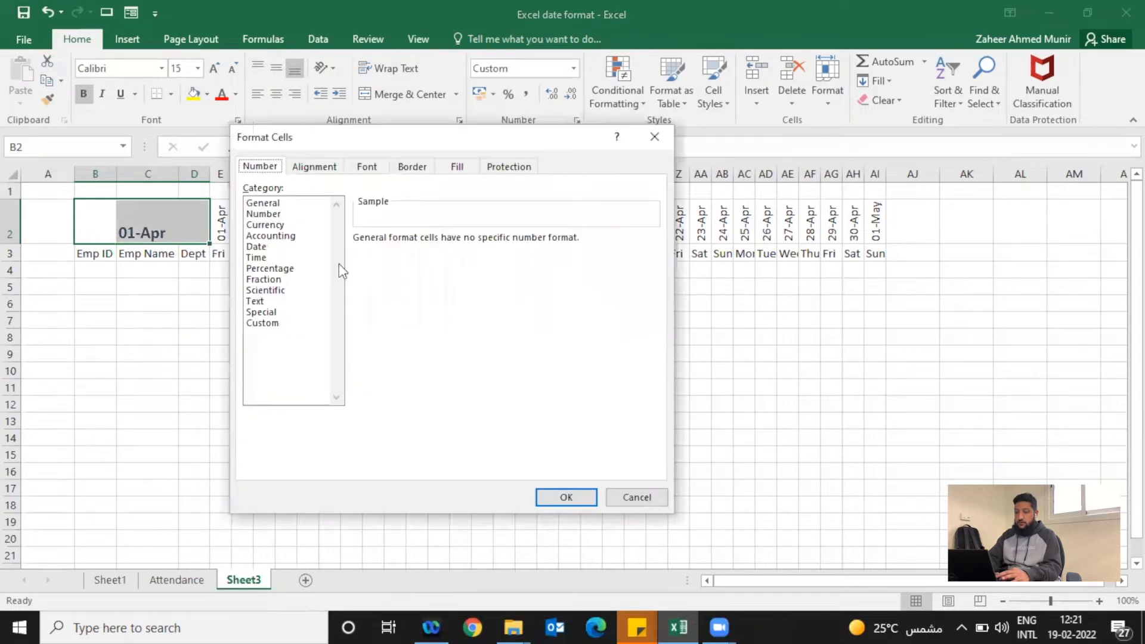
left_click(268, 247)
left_click(271, 322)
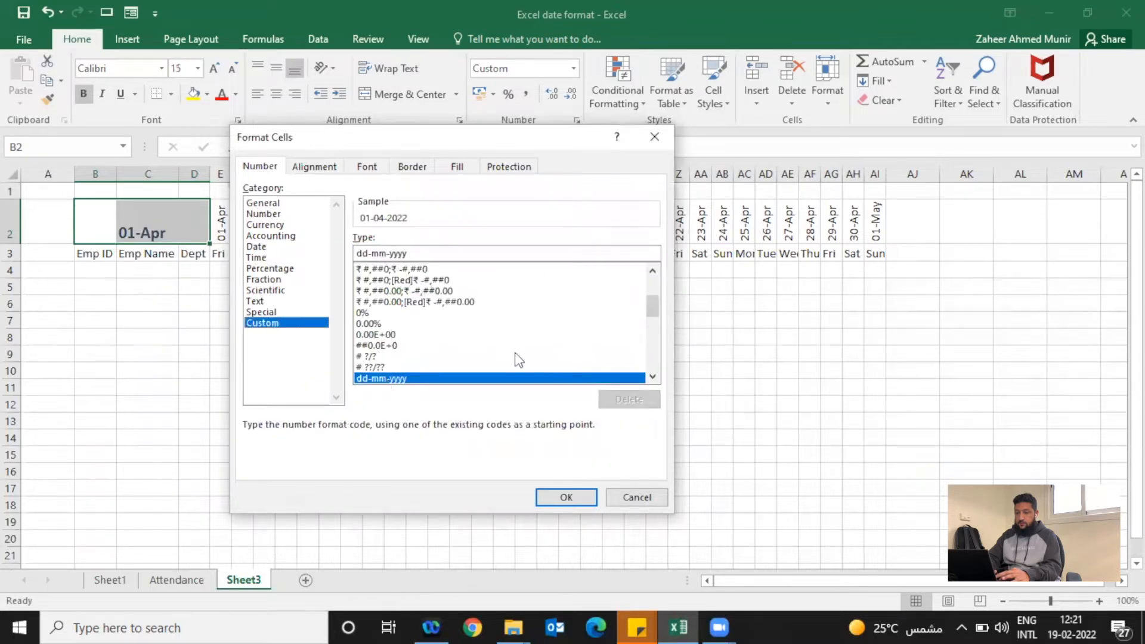
left_click(648, 381)
left_click(648, 381)
left_click(648, 381)
left_click(648, 381)
left_click(648, 381)
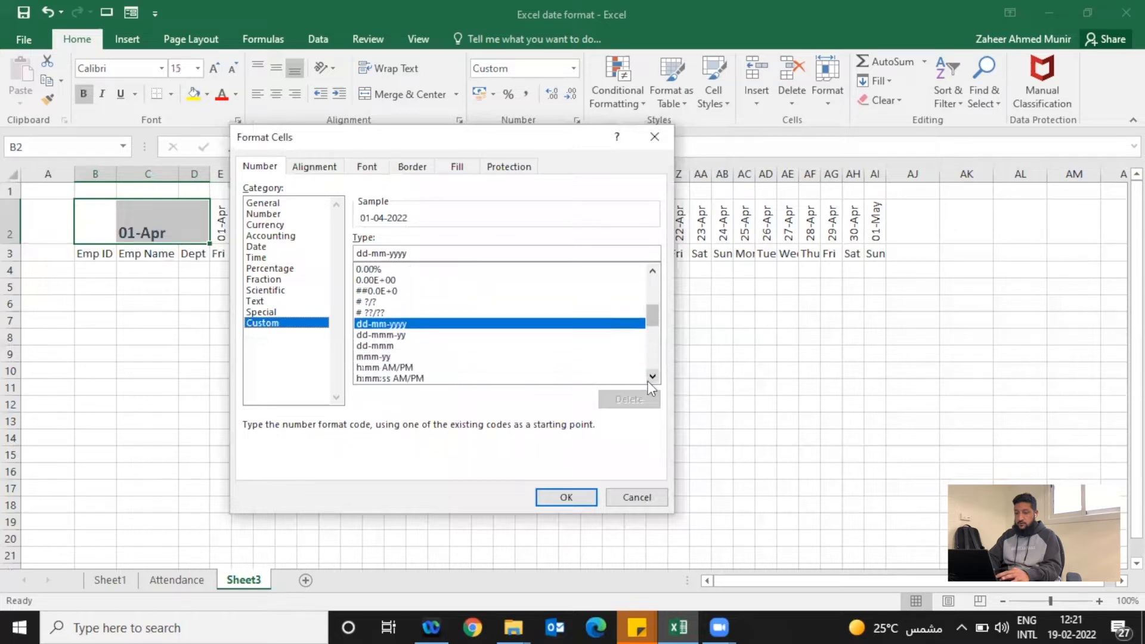
left_click(411, 357)
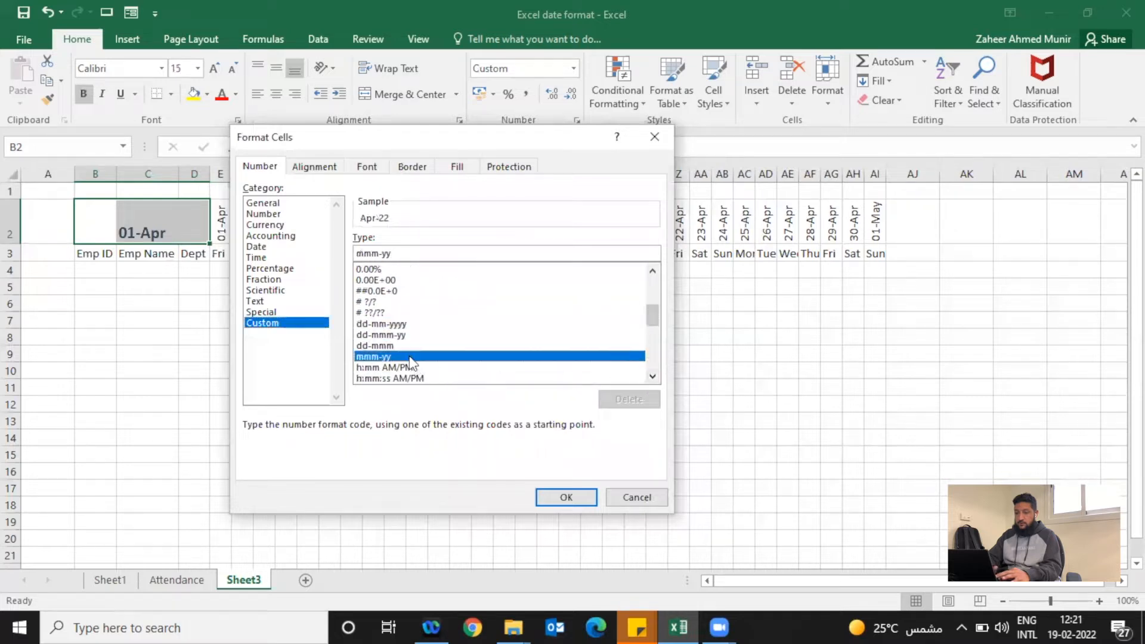
left_click(377, 253)
type("m")
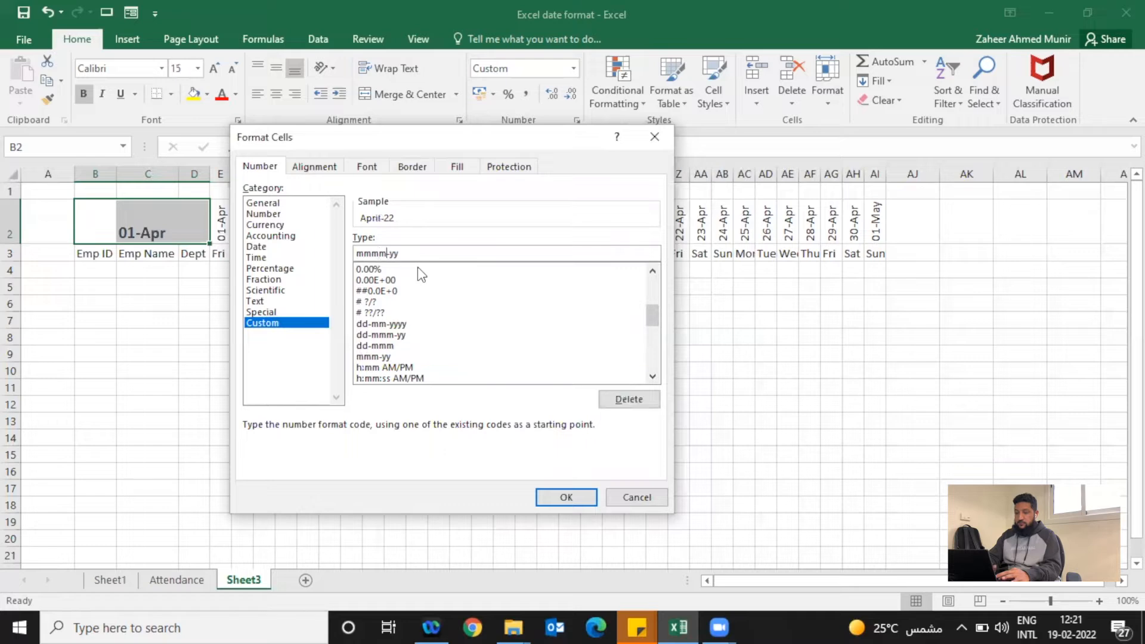
left_click(553, 496)
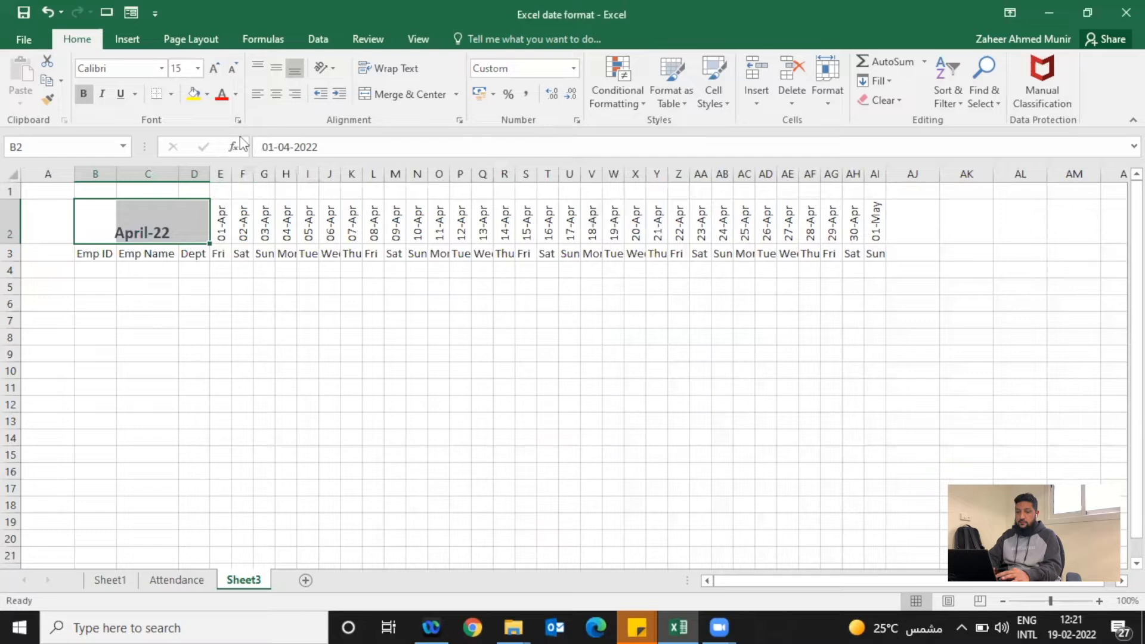
left_click(276, 94)
left_click(278, 72)
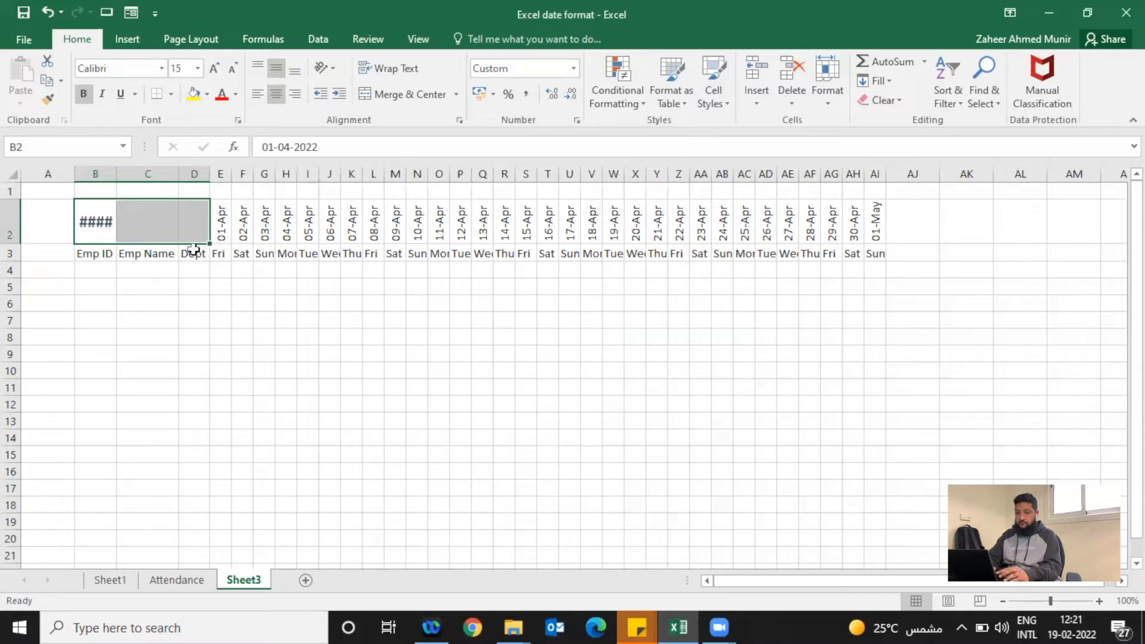
key("ctrl+z")
key("ctrl+z")
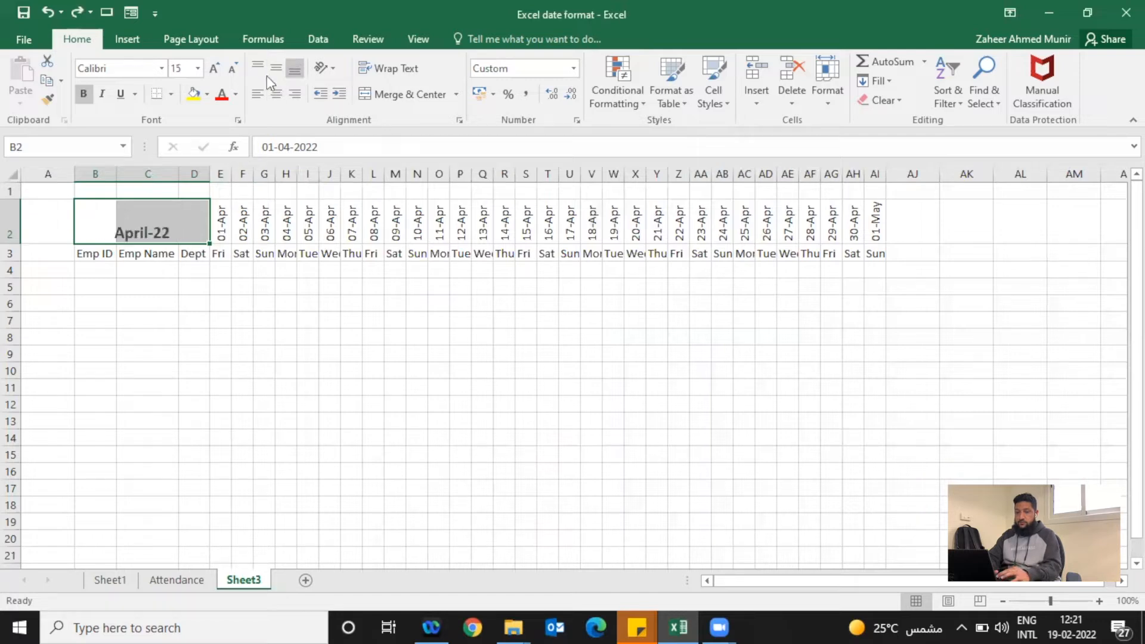
Step: Align the month title in B2:D2 vertically to the middle of its row
left_click(274, 69)
left_click(159, 302)
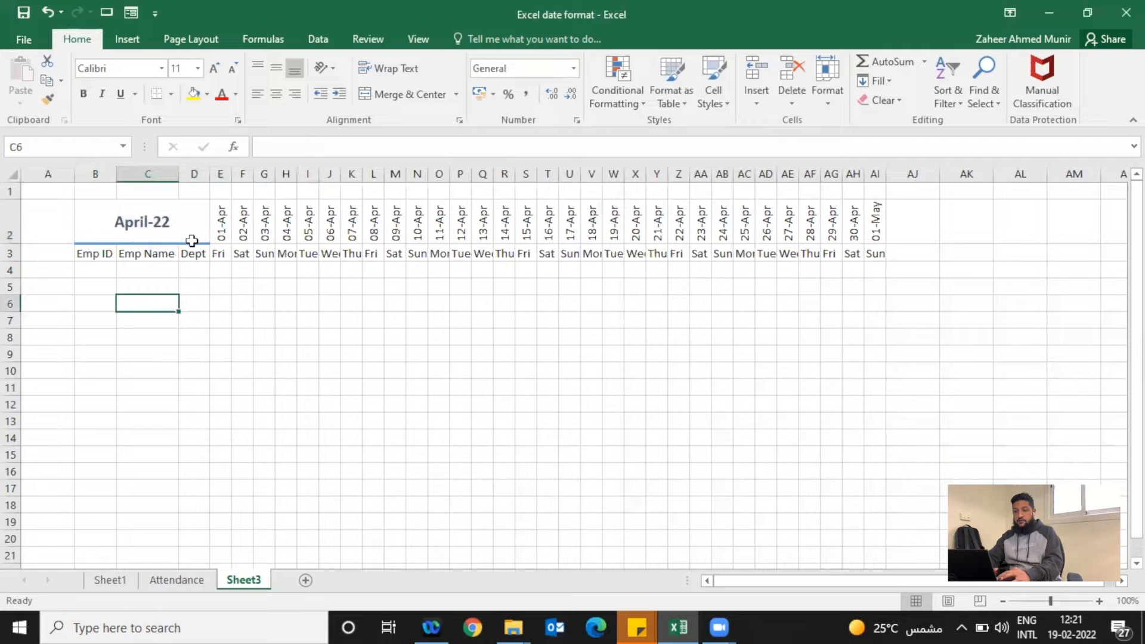
left_click(215, 232)
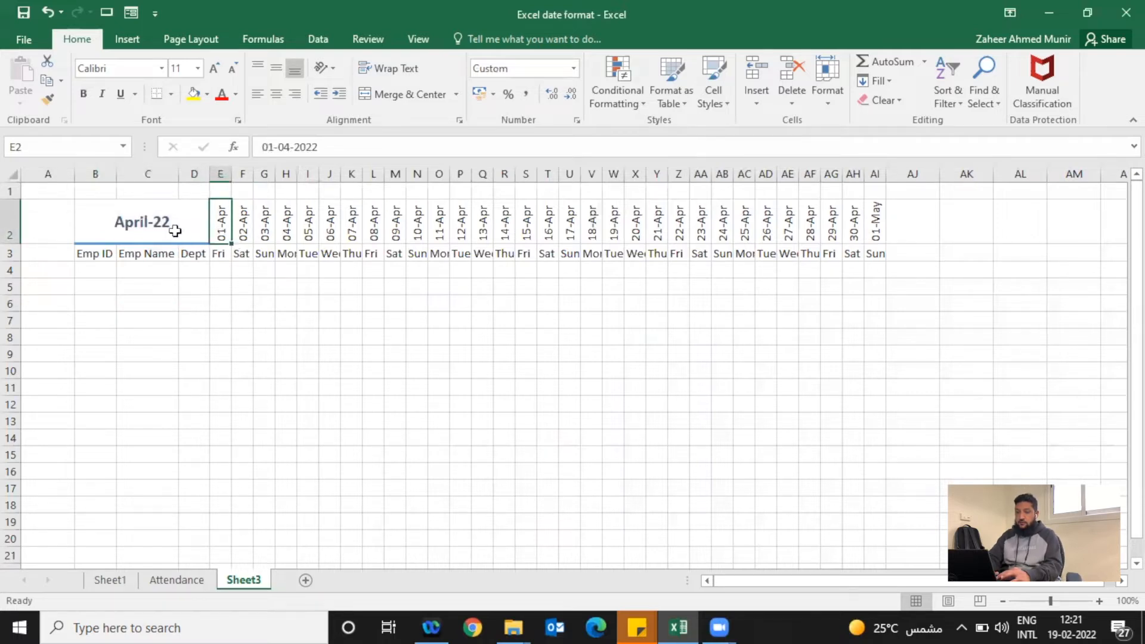
Step: Change the month title's date in B2 to 1/5
left_click(175, 231)
key("Left")
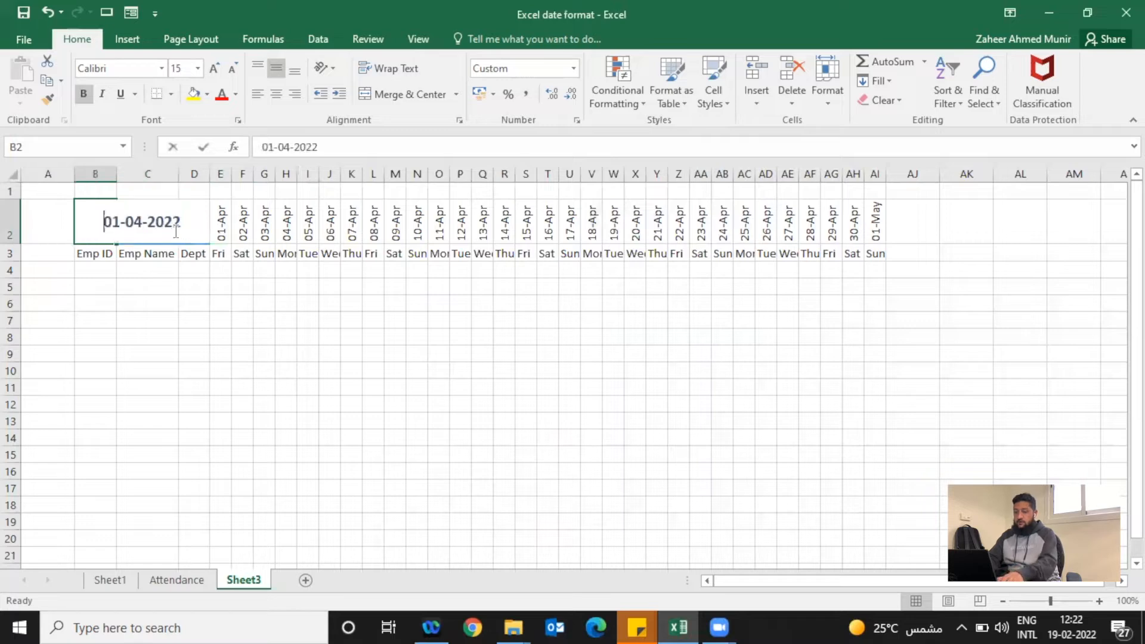
type("1/5")
left_click(175, 231)
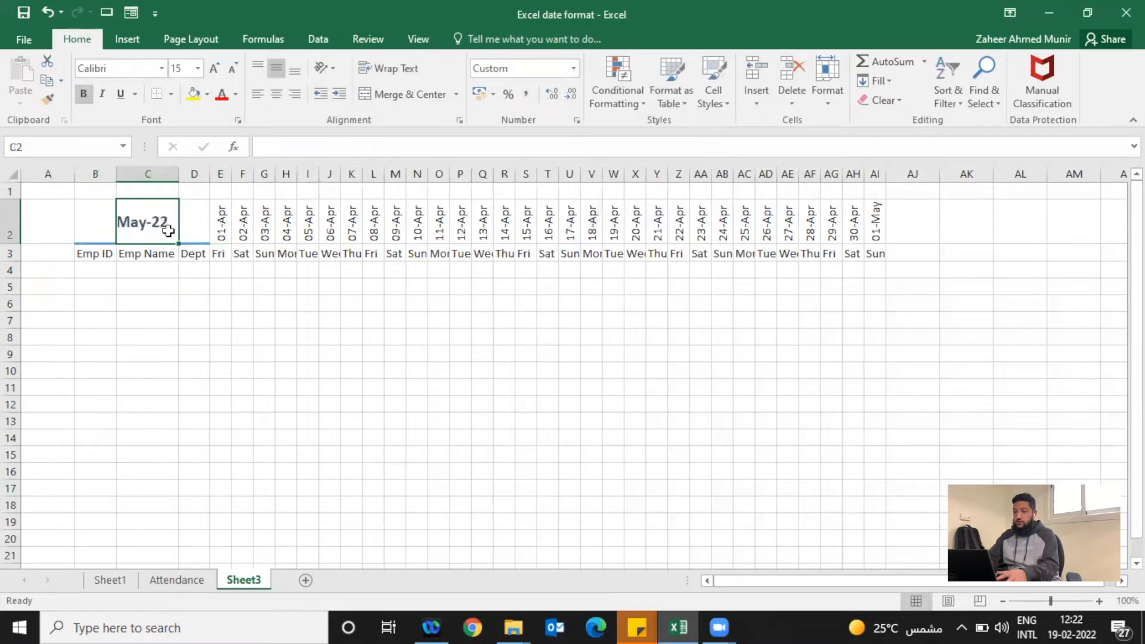
Step: Replace the fixed start date in E2 with the formula =B2 so it follows the month title
left_click_drag(228, 233, 833, 227)
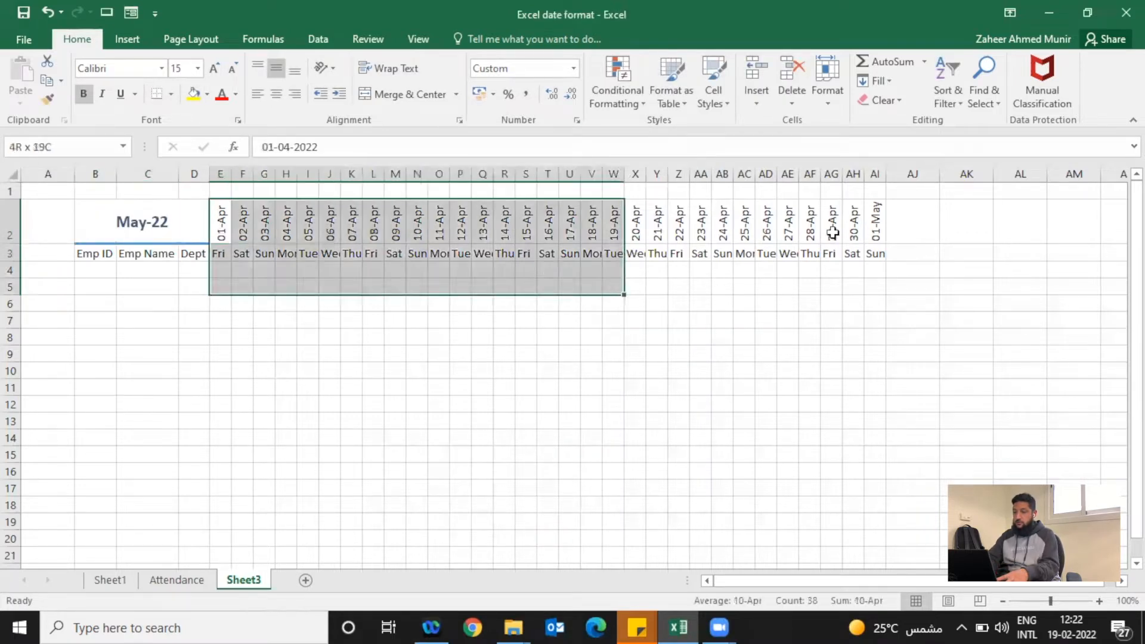
left_click(173, 226)
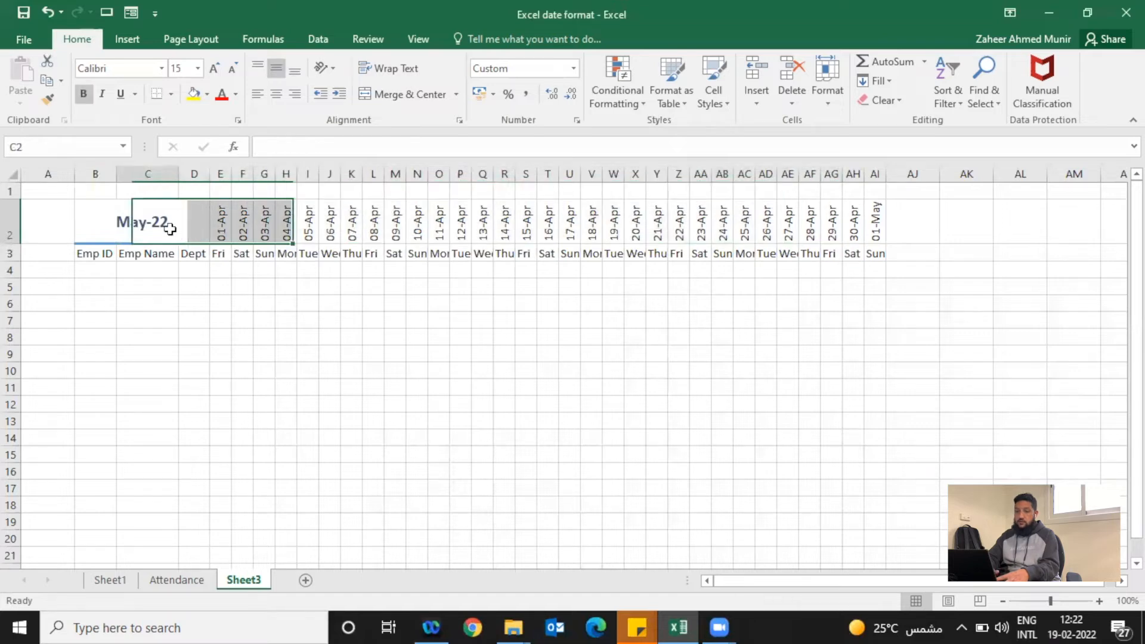
left_click(110, 223)
left_click(219, 222)
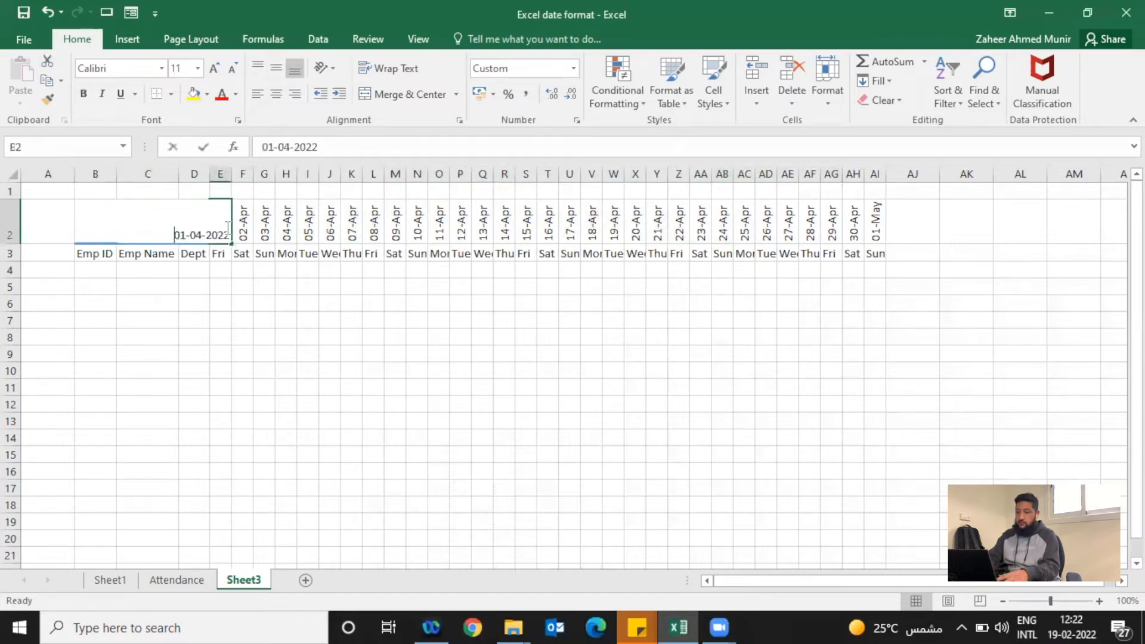
type("=")
left_click(96, 226)
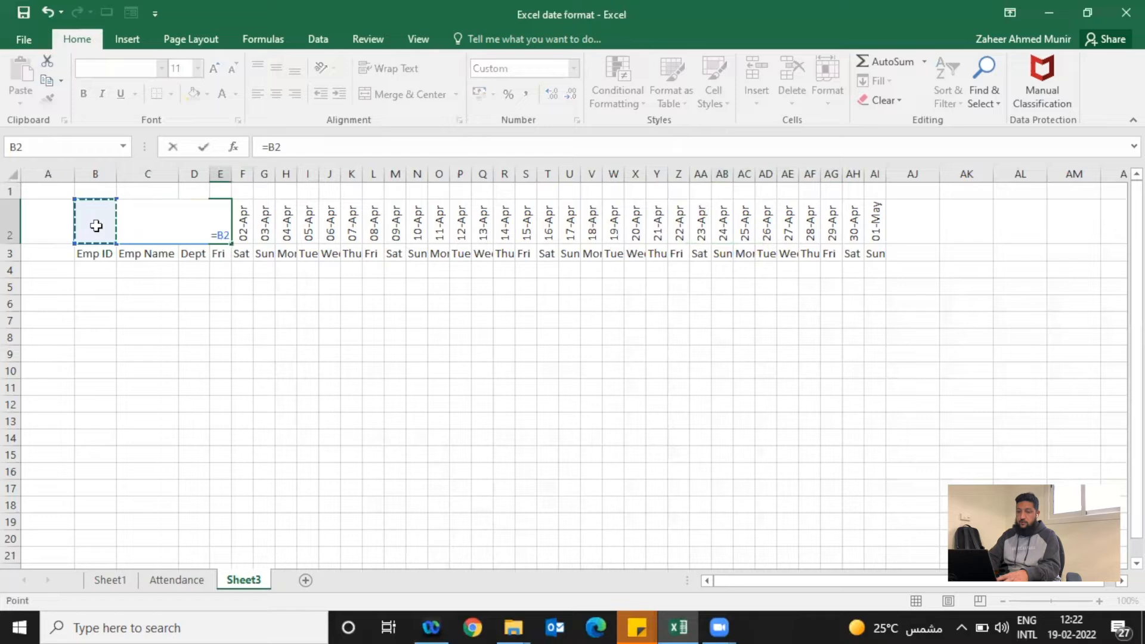
key("Return")
key("Up")
left_click(94, 224)
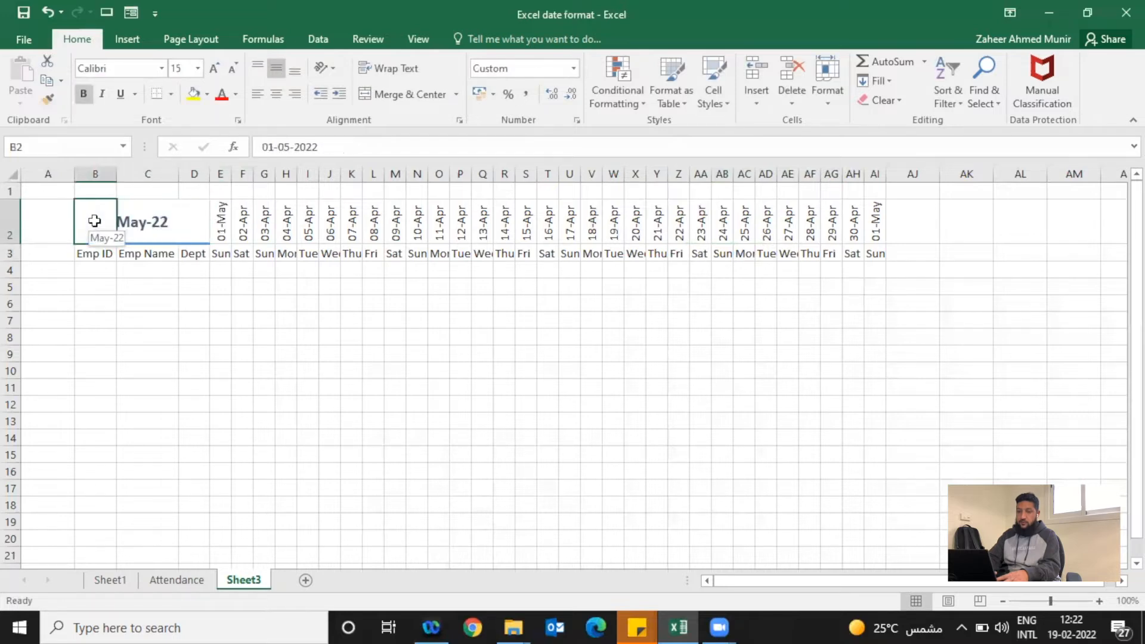
left_click(220, 230)
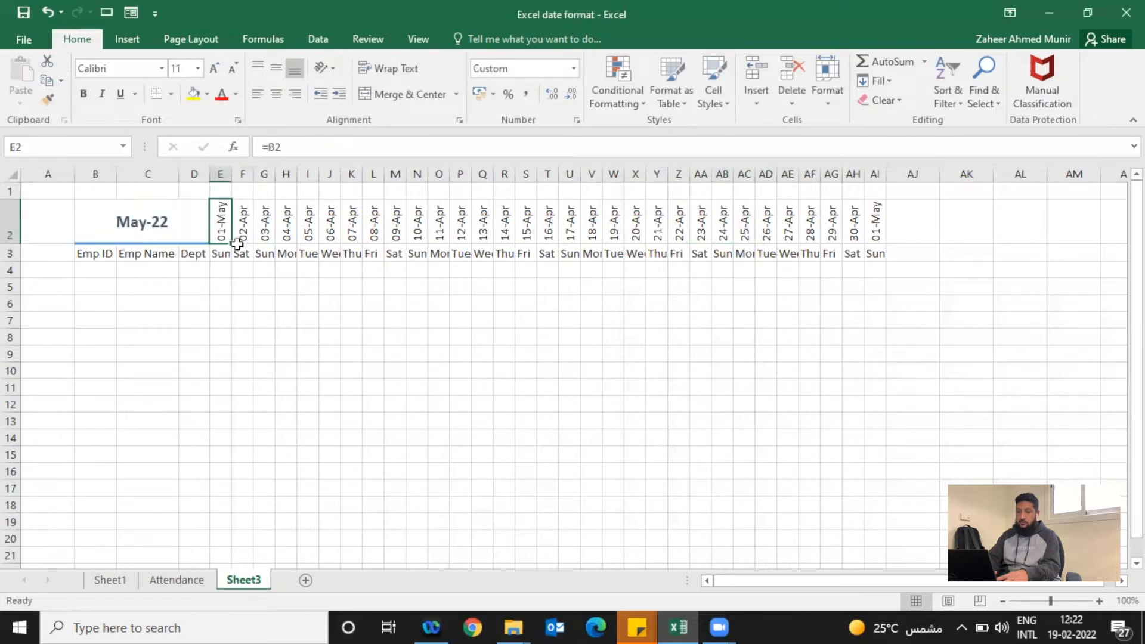
Step: Enter the formula =E2+1 in F2 and fill it across the date row through AI2
left_click(241, 234)
type("=")
key("Left")
type("+1")
key("Return")
key("Up")
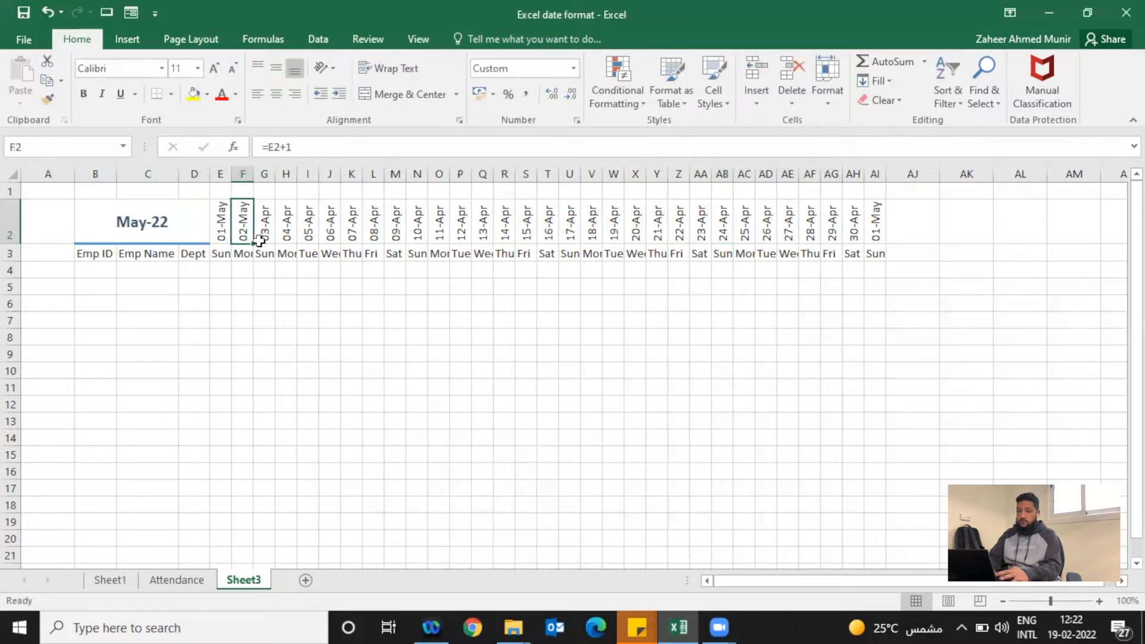
left_click_drag(255, 243, 881, 236)
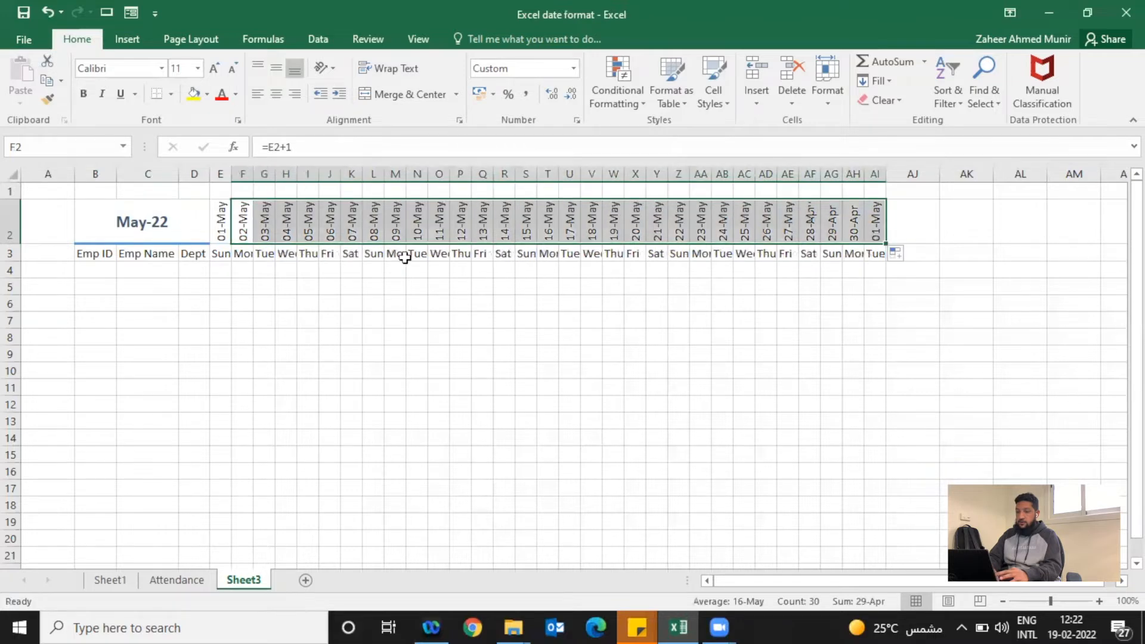
left_click(396, 256)
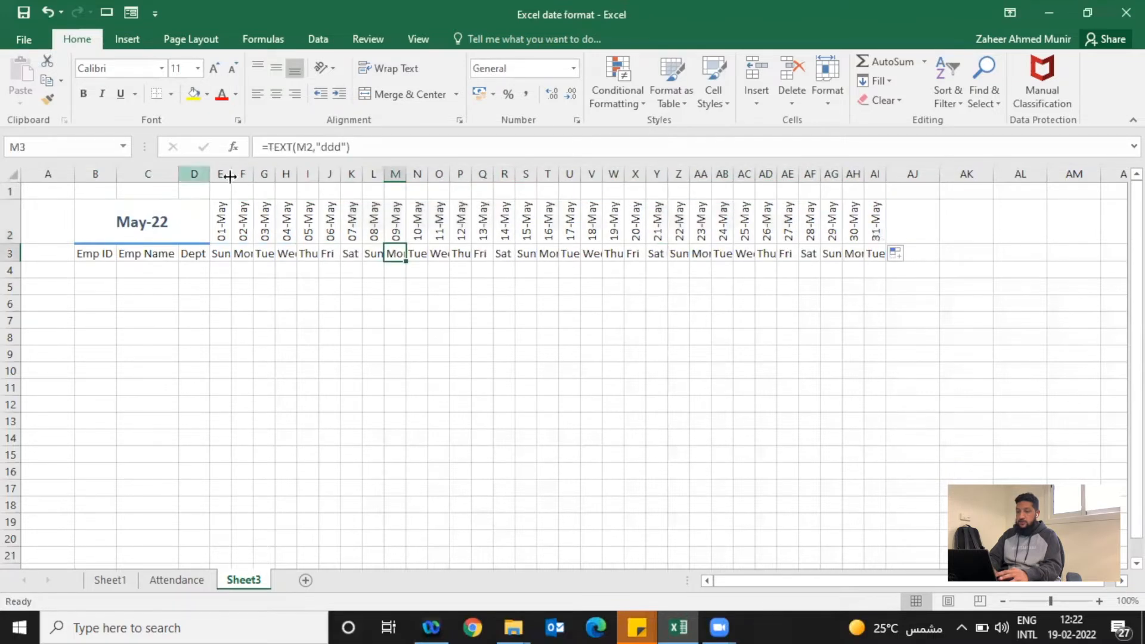
Step: Autofit the widths of date columns E through AI to their contents
mouse_move(222, 173)
left_mouse_down()
mouse_move(540, 204)
mouse_move(871, 172)
left_mouse_up()
double_click(864, 172)
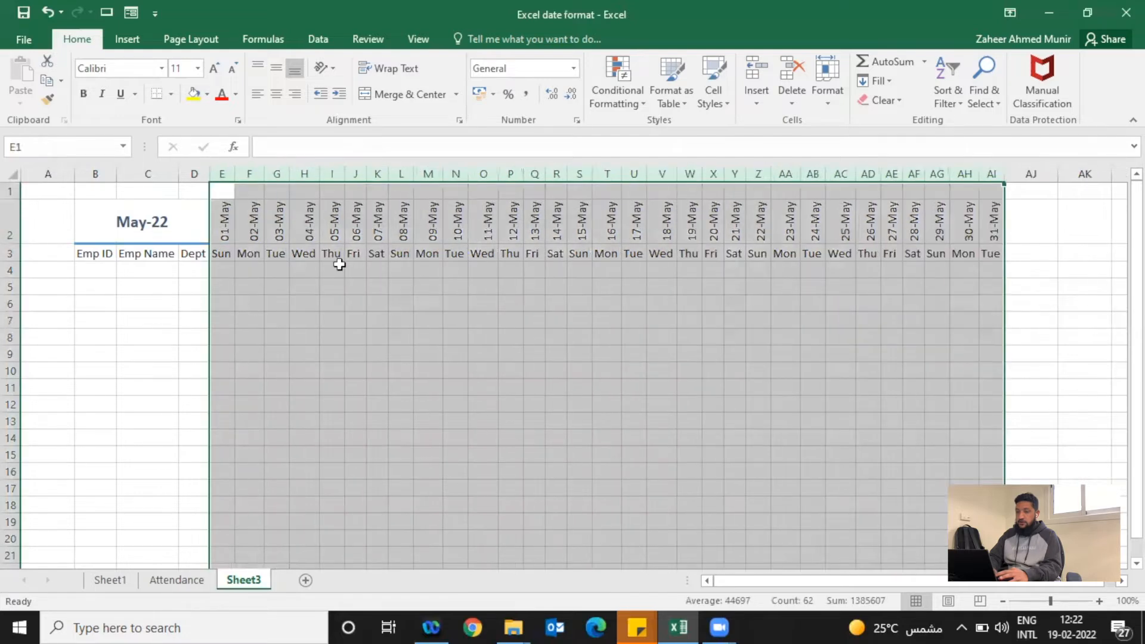
left_click(327, 250)
left_click(233, 261)
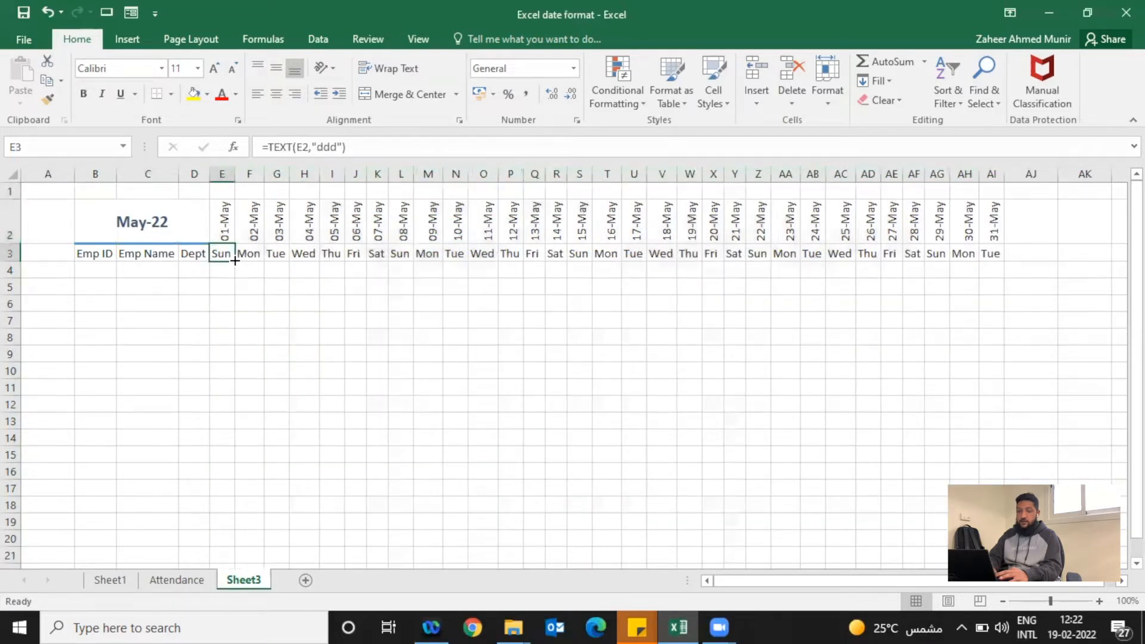
Step: Enter 1 and 2 under Emp ID in B4:B5 and extend the number series down to B18
left_click(101, 271)
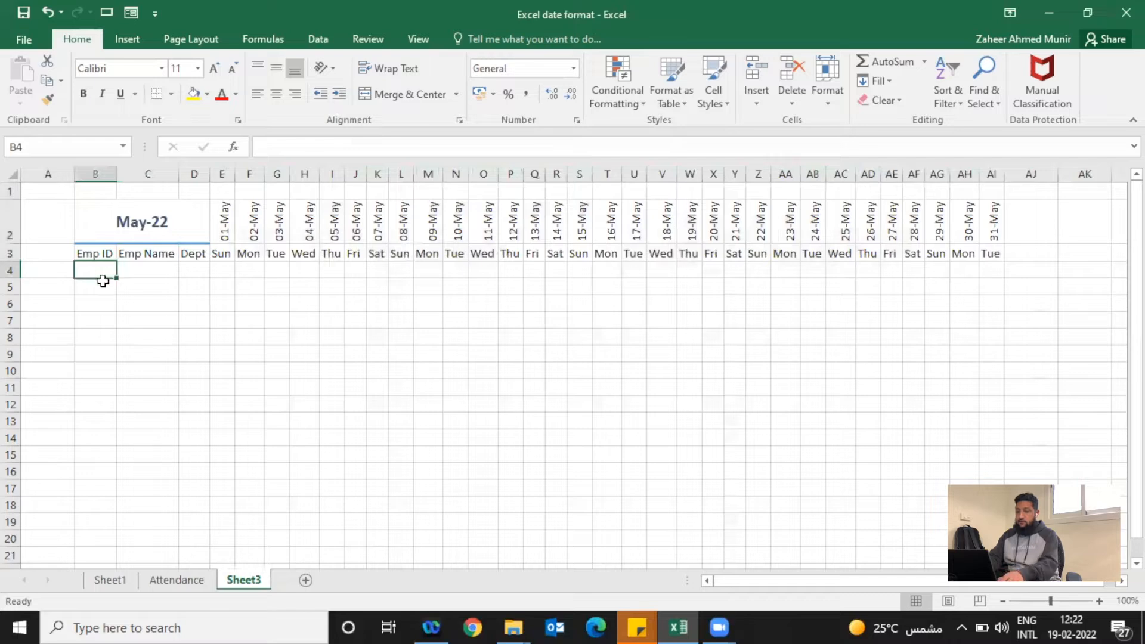
type("1")
key("Return")
type("2")
key("Return")
left_click_drag(95, 270, 119, 504)
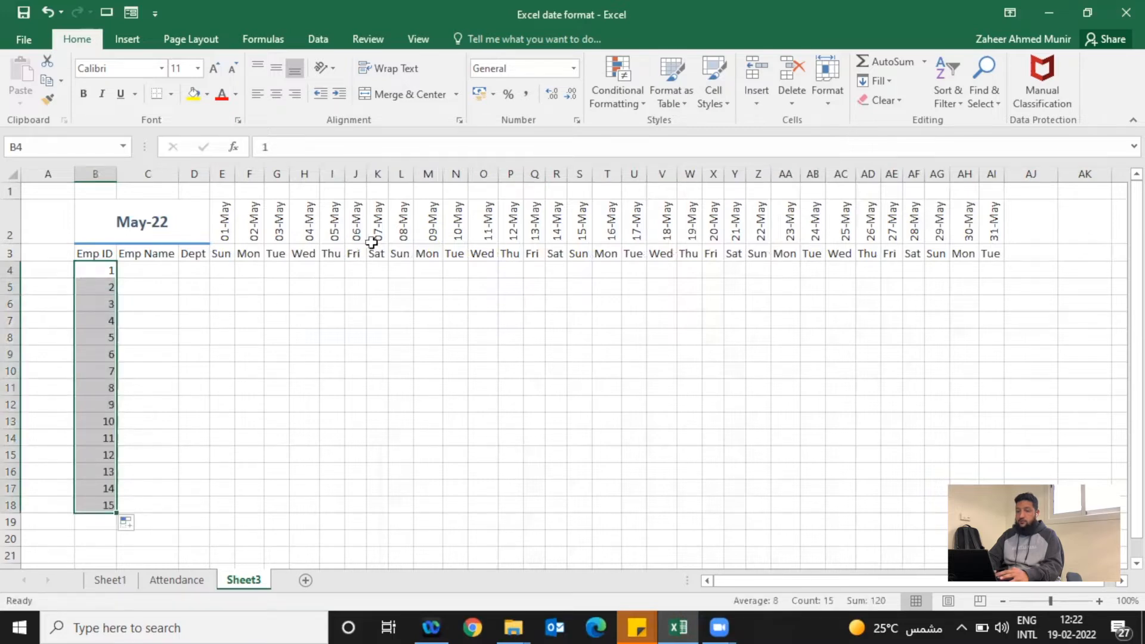
Step: Apply the custom number format 0000 to the employee IDs in B4:B18
left_click(571, 69)
left_click(504, 461)
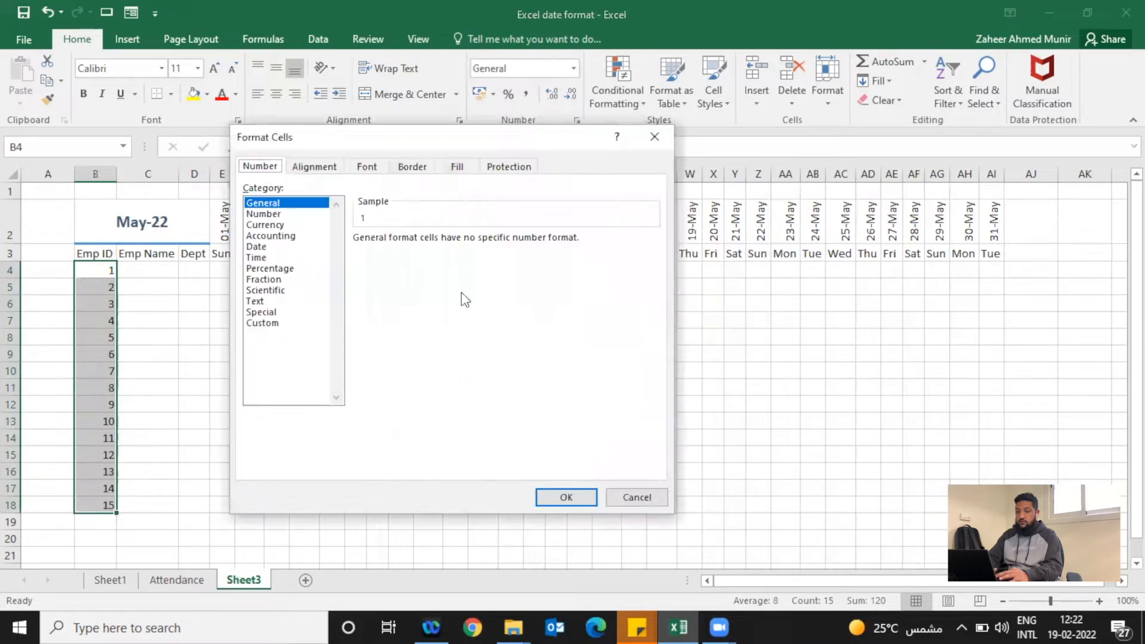
left_click(280, 215)
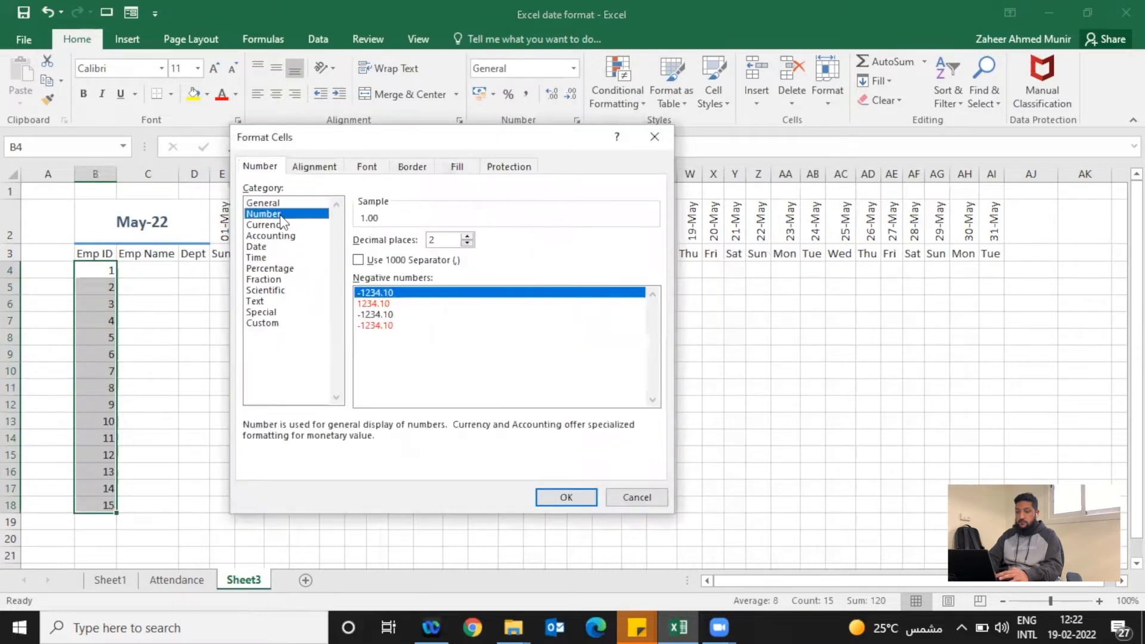
left_click(263, 324)
double_click(405, 250)
type("0000")
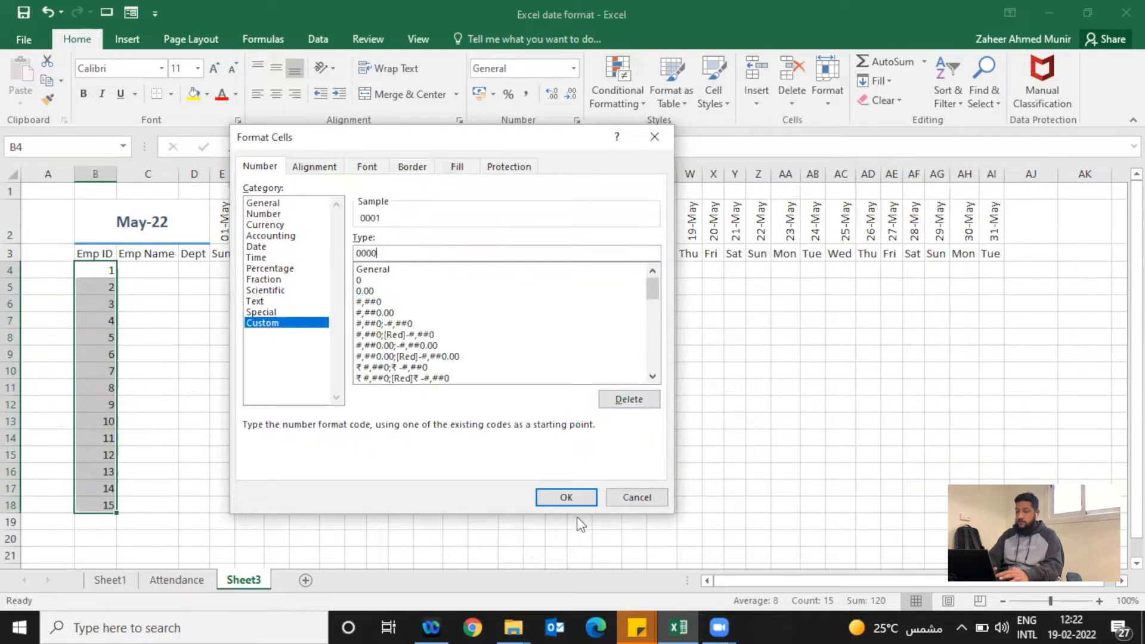
left_click(577, 501)
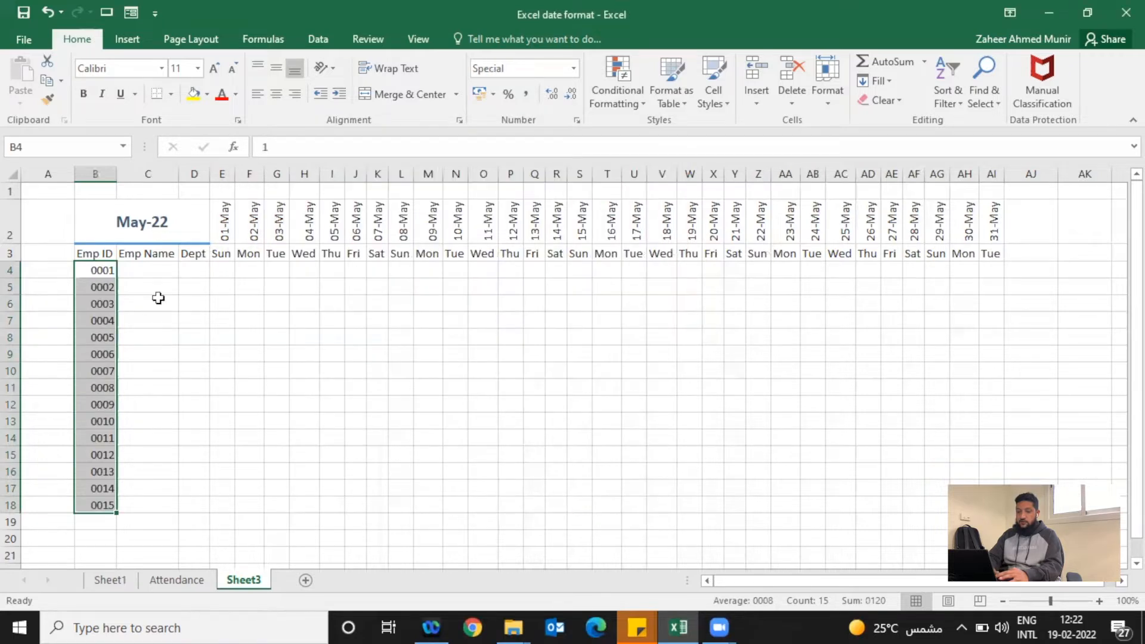
Step: Enter Name 1 in C4 under Emp Name and fill the numbered names down to C18
left_click(146, 272)
type("Na")
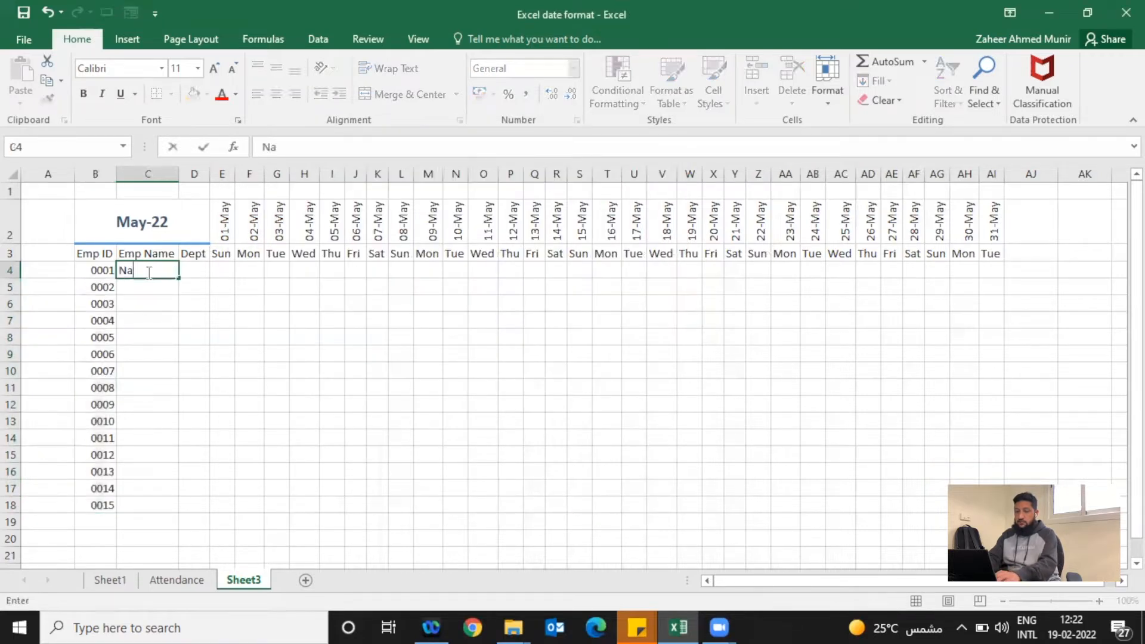
type("me 1")
key("Return")
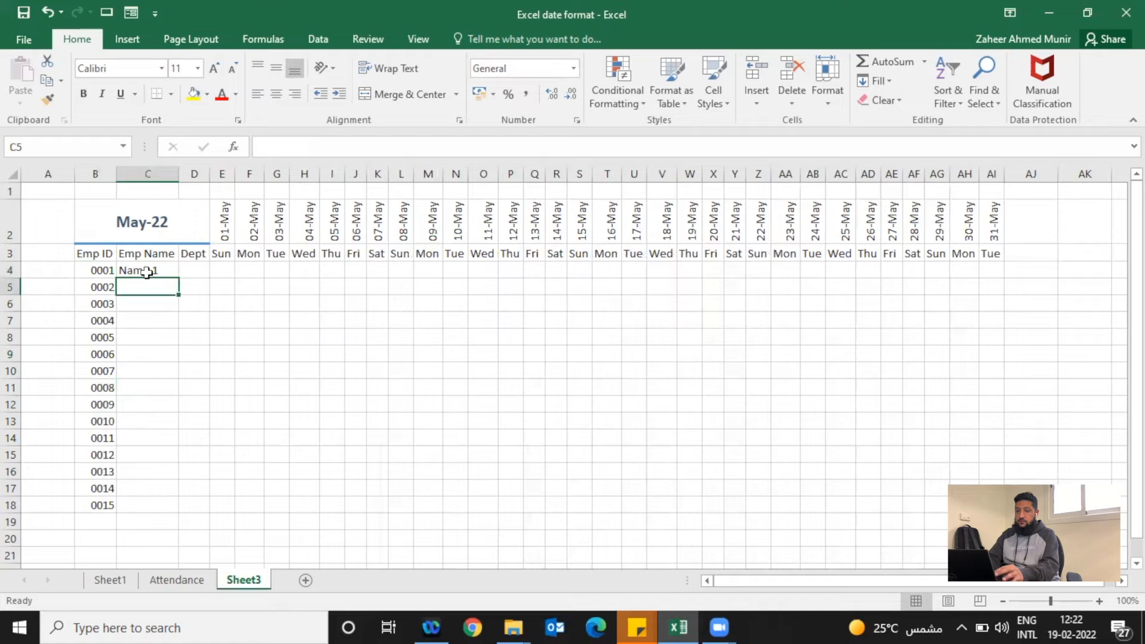
left_click(177, 272)
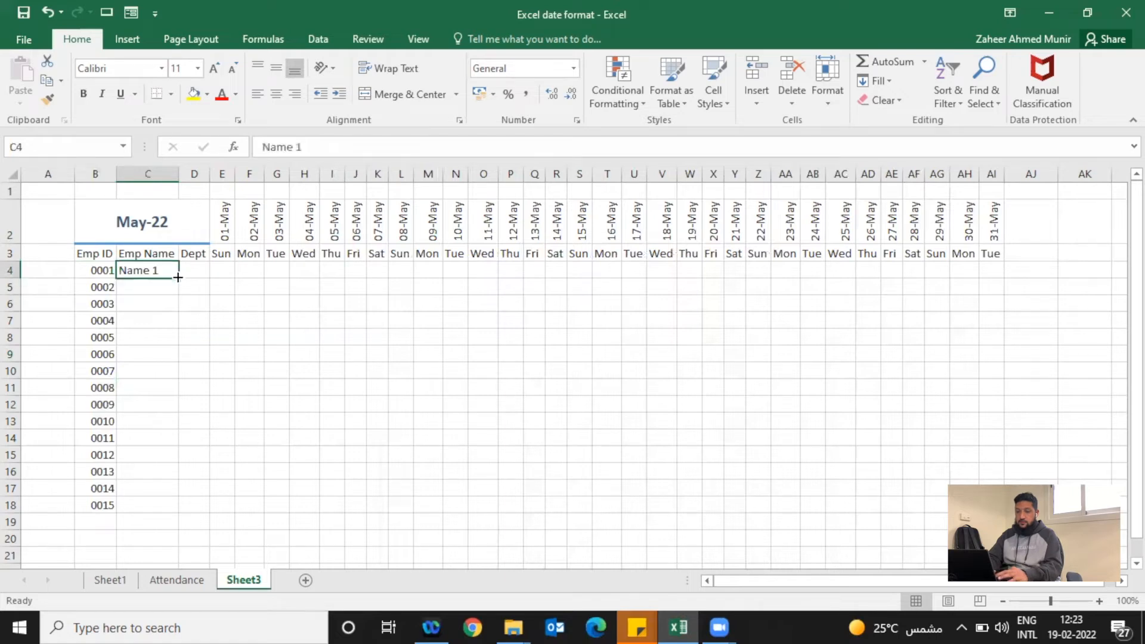
left_click_drag(178, 278, 185, 513)
Step: Copy the departments in D4:D18 of the Attendance sheet into Sheet3's D4:D18 as values, and autofit column D
left_click(186, 273)
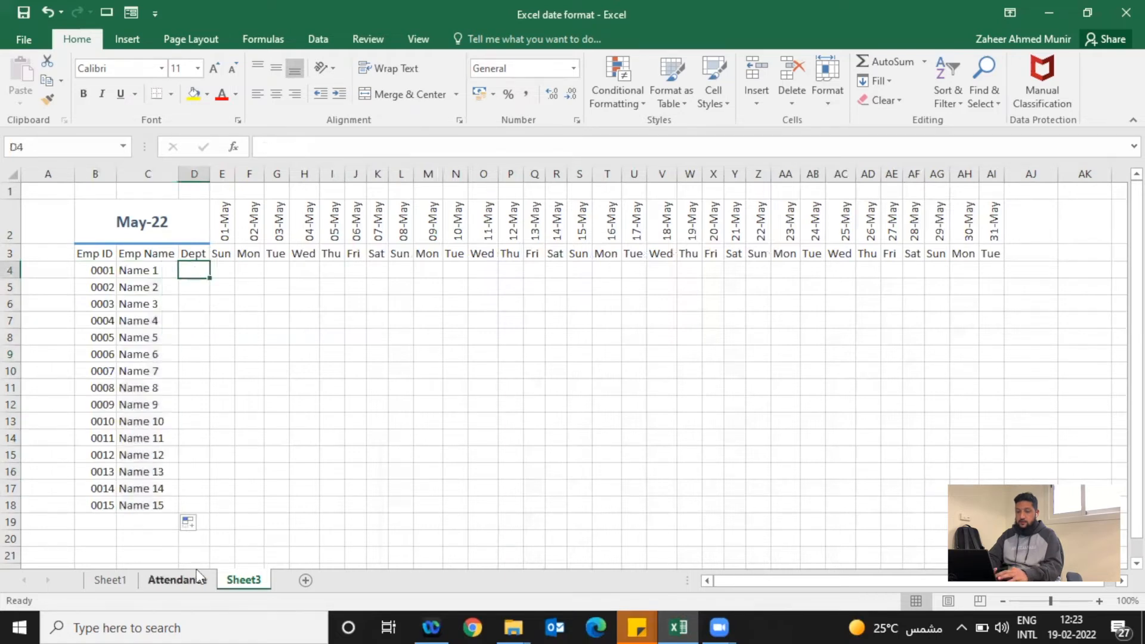
left_click(181, 584)
left_click_drag(208, 273, 204, 504)
key("ctrl+c")
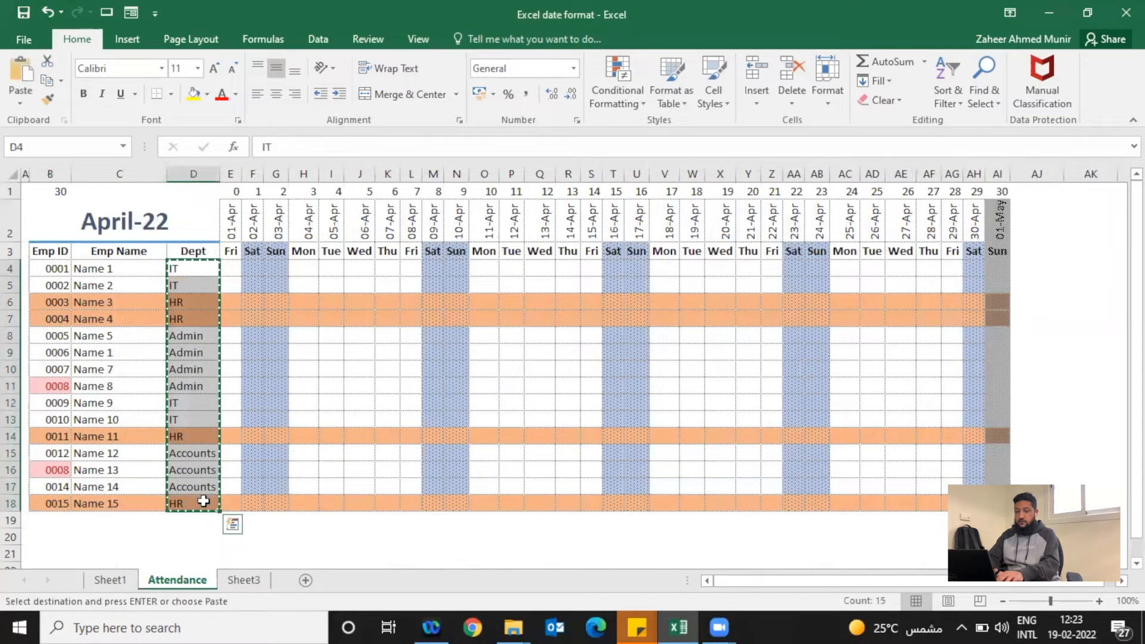
left_click(236, 580)
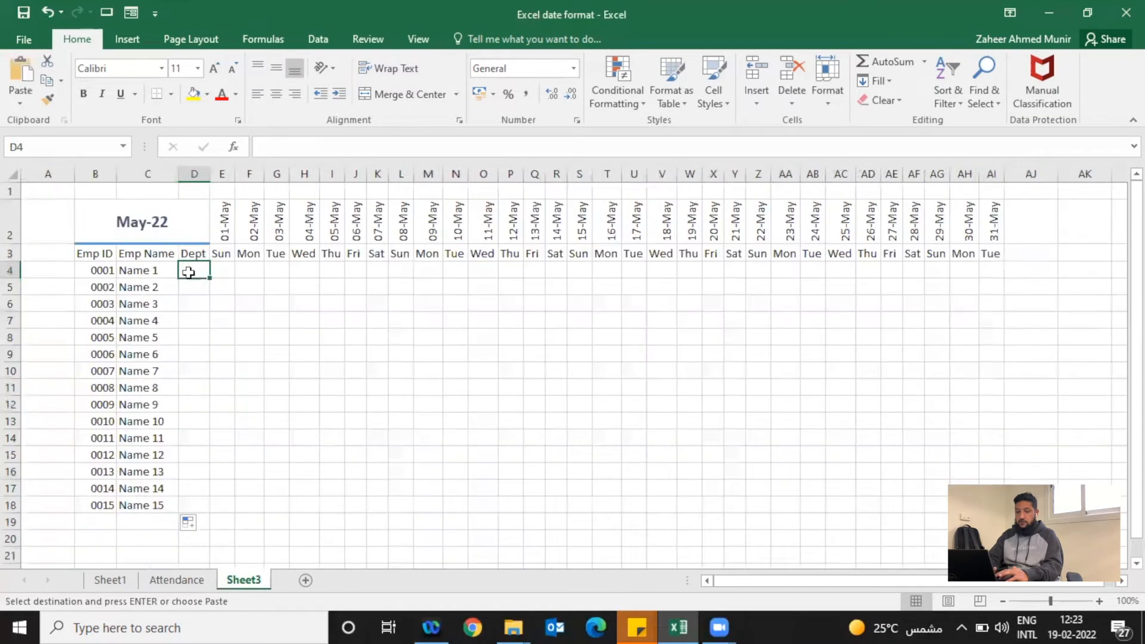
right_click(192, 270)
left_click(249, 322)
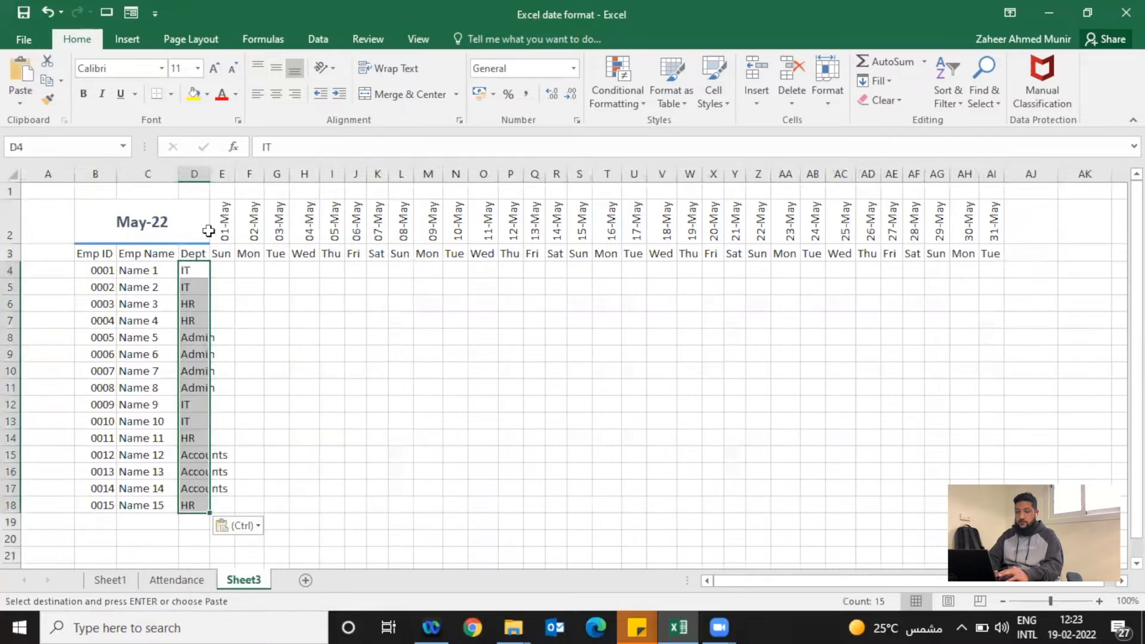
double_click(210, 174)
left_click(267, 305)
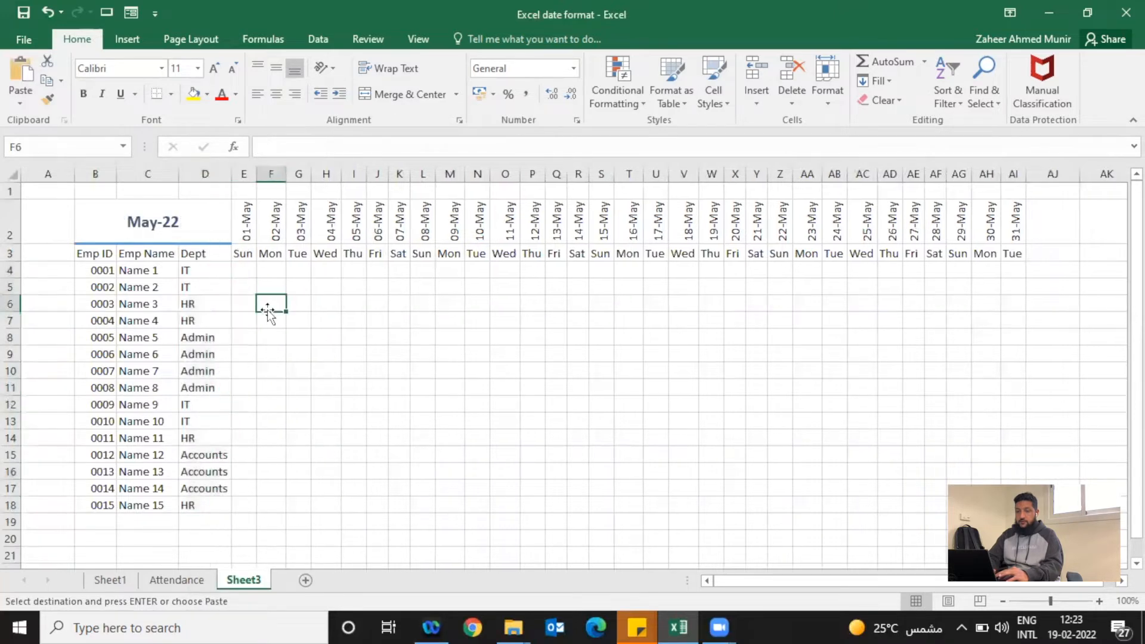
Step: Turn off the gridlines on Sheet3
left_click(419, 40)
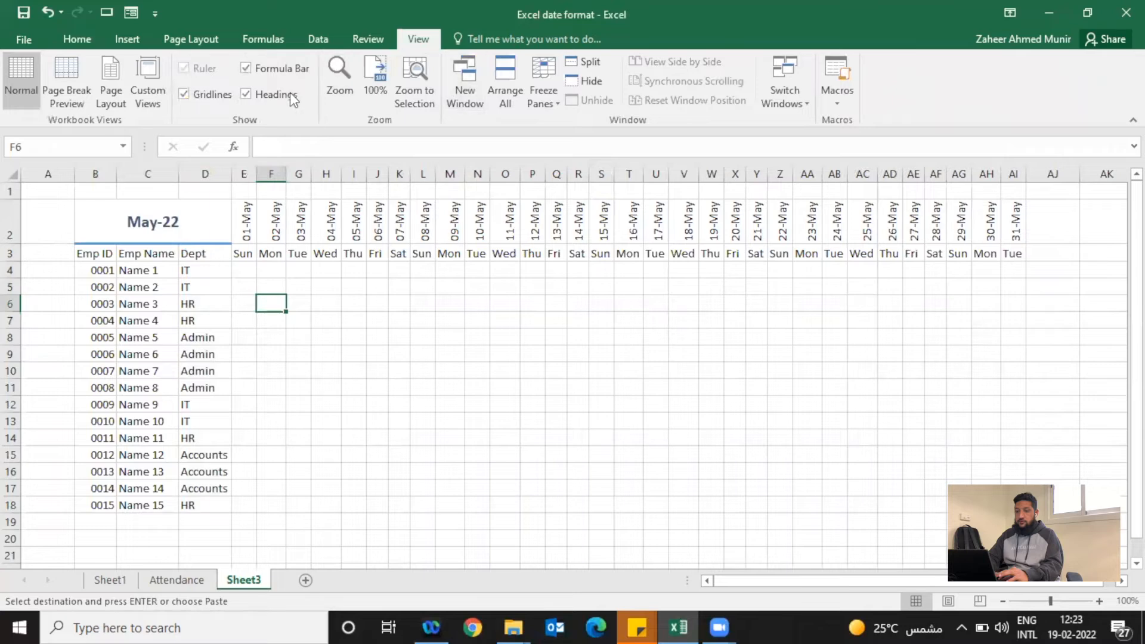
left_click(210, 91)
left_click(173, 276)
Step: Apply all borders to B2:AI18 using the finest dotted line style
left_click_drag(93, 221, 1010, 506)
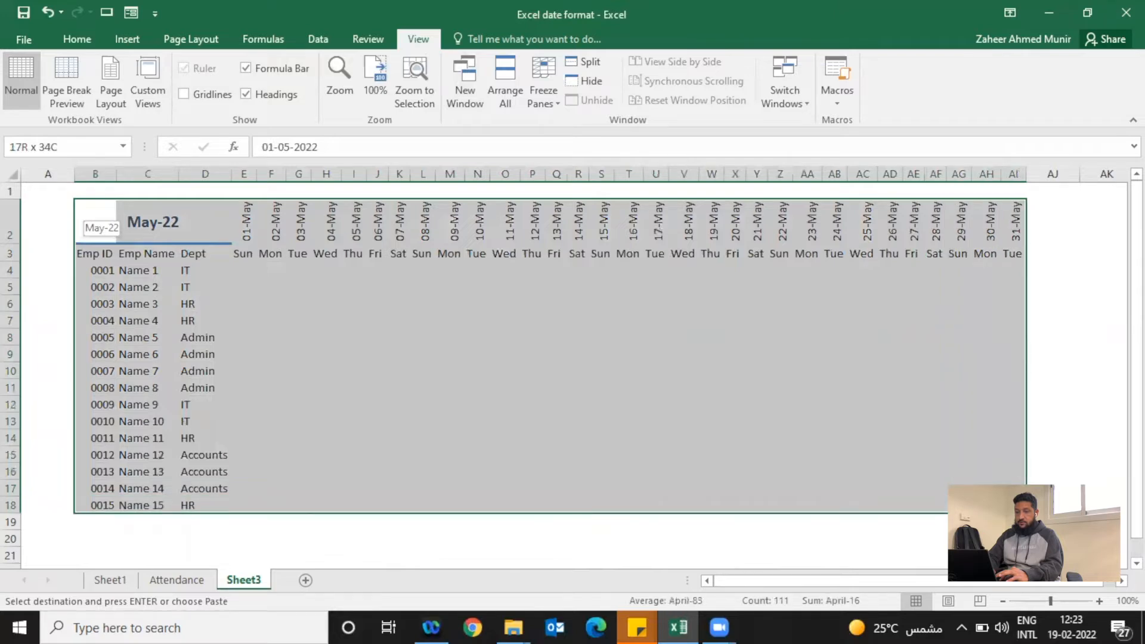
left_click(72, 33)
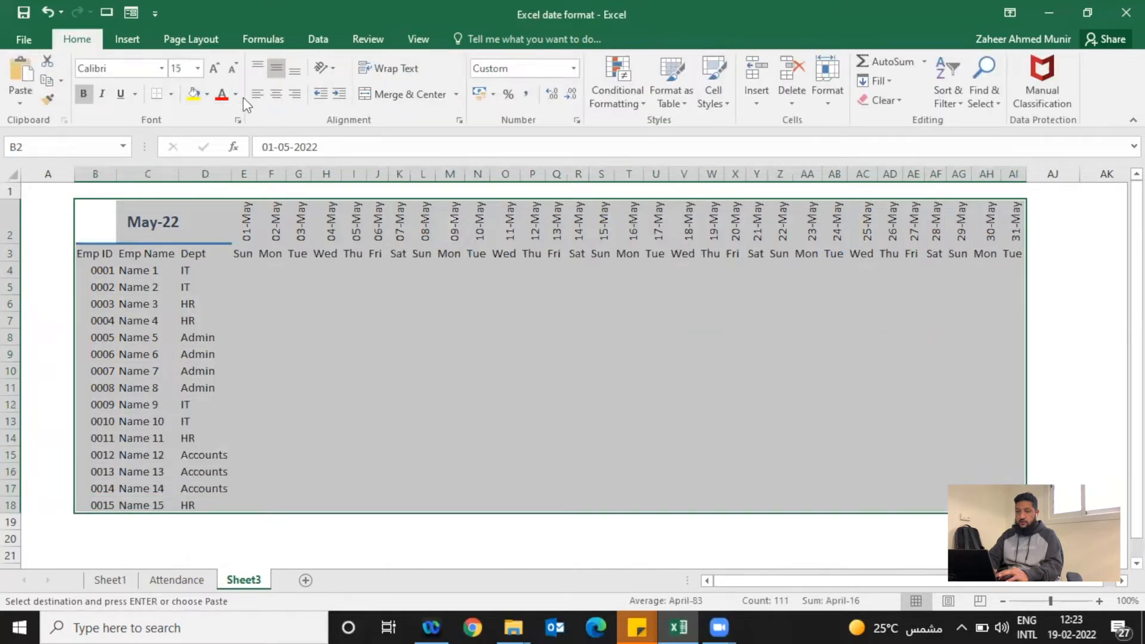
left_click(171, 95)
mouse_move(253, 495)
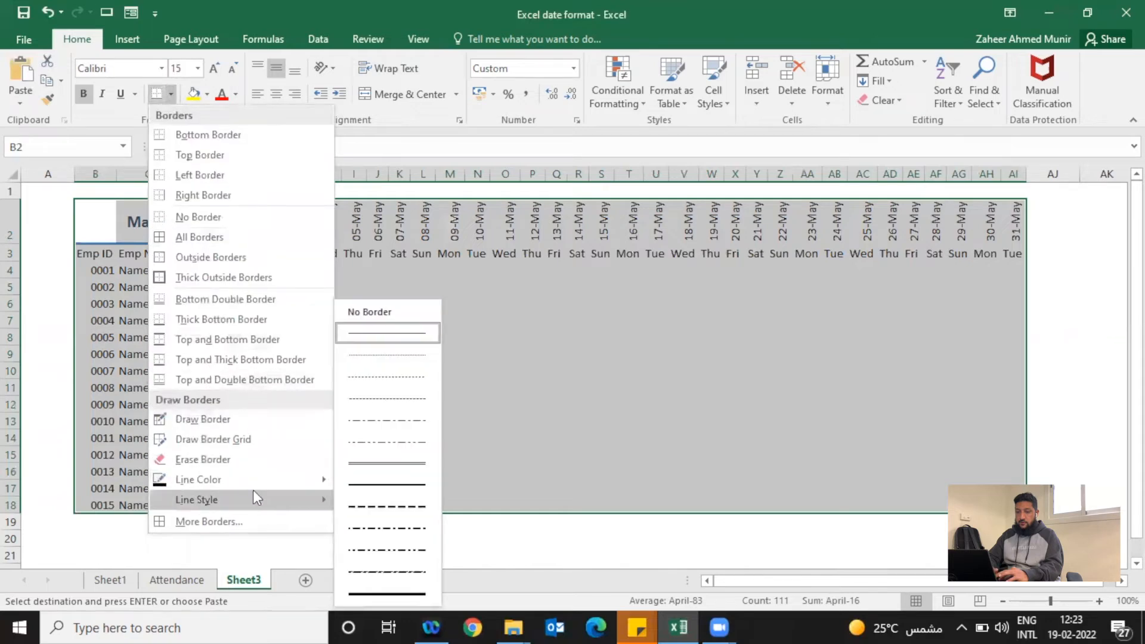
left_click(400, 356)
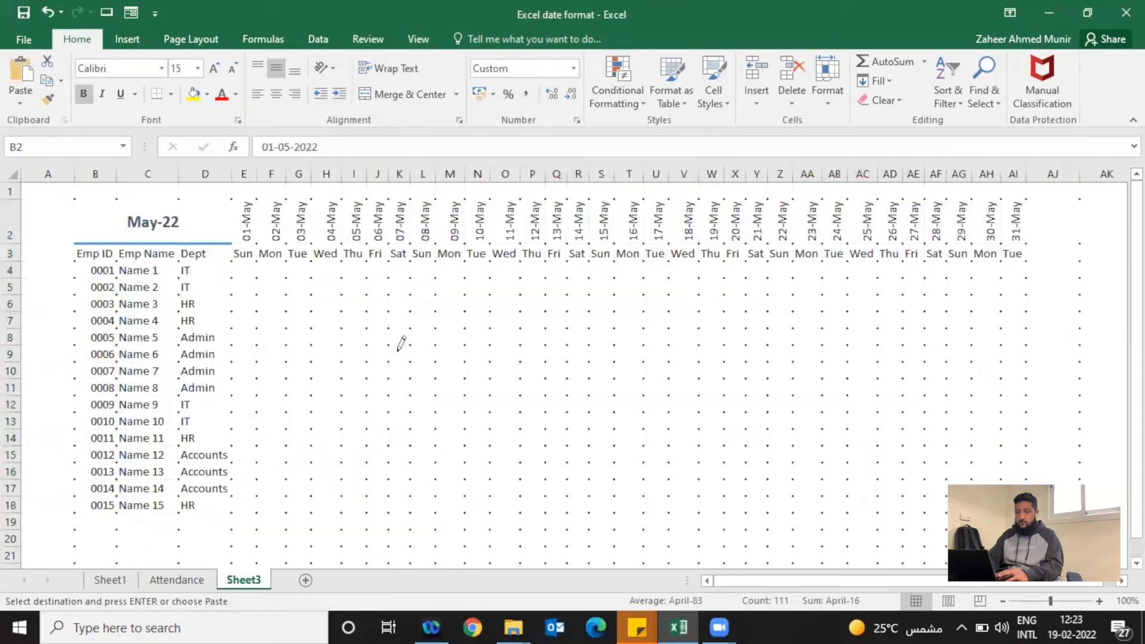
left_click(171, 94)
left_click(186, 236)
left_click(261, 333)
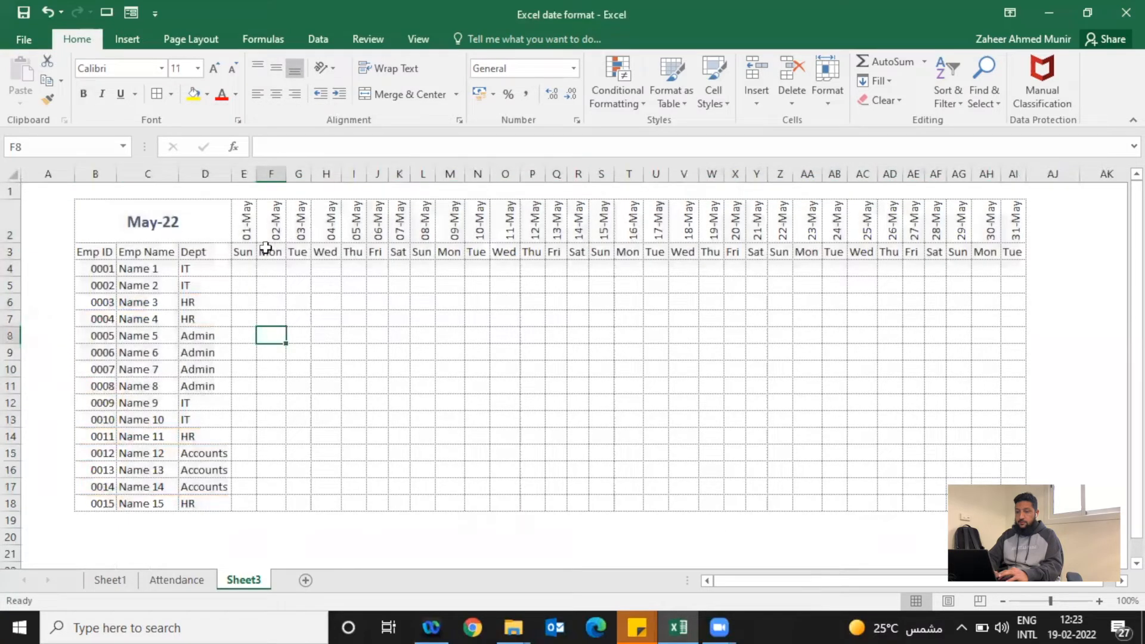
Step: Make the header row B3:AI3 bold
left_click_drag(102, 252, 1013, 249)
left_click(83, 94)
left_click(322, 301)
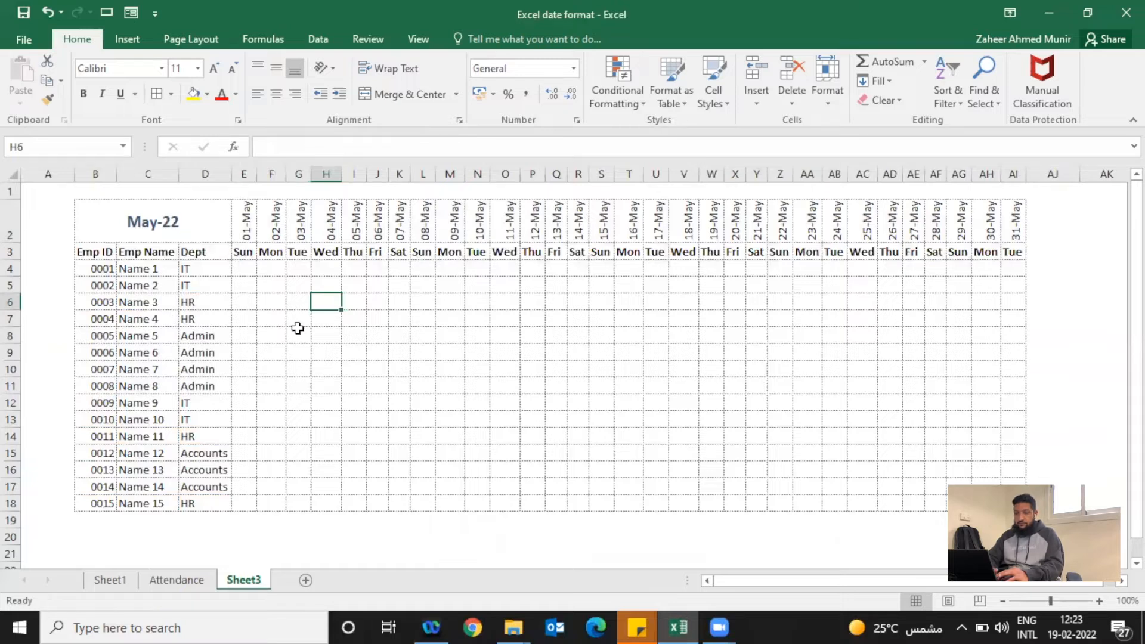
Step: Highlight duplicate employee IDs in B4:B18 with Light Red Fill with Dark Red Text using conditional formatting
left_click_drag(104, 265, 112, 499)
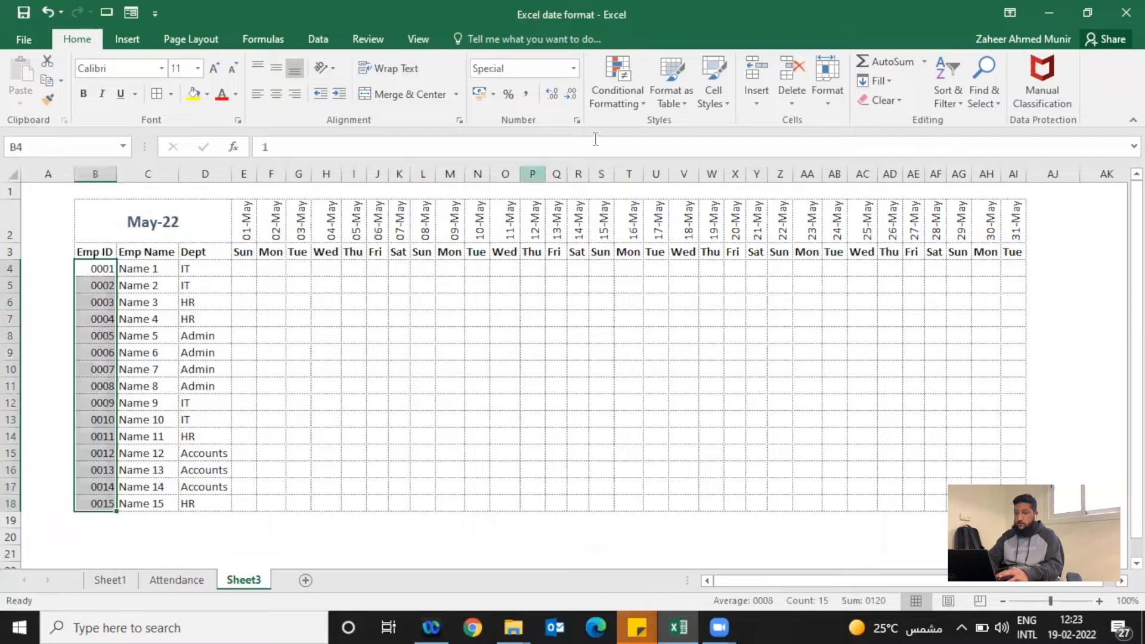
left_click(618, 95)
mouse_move(641, 124)
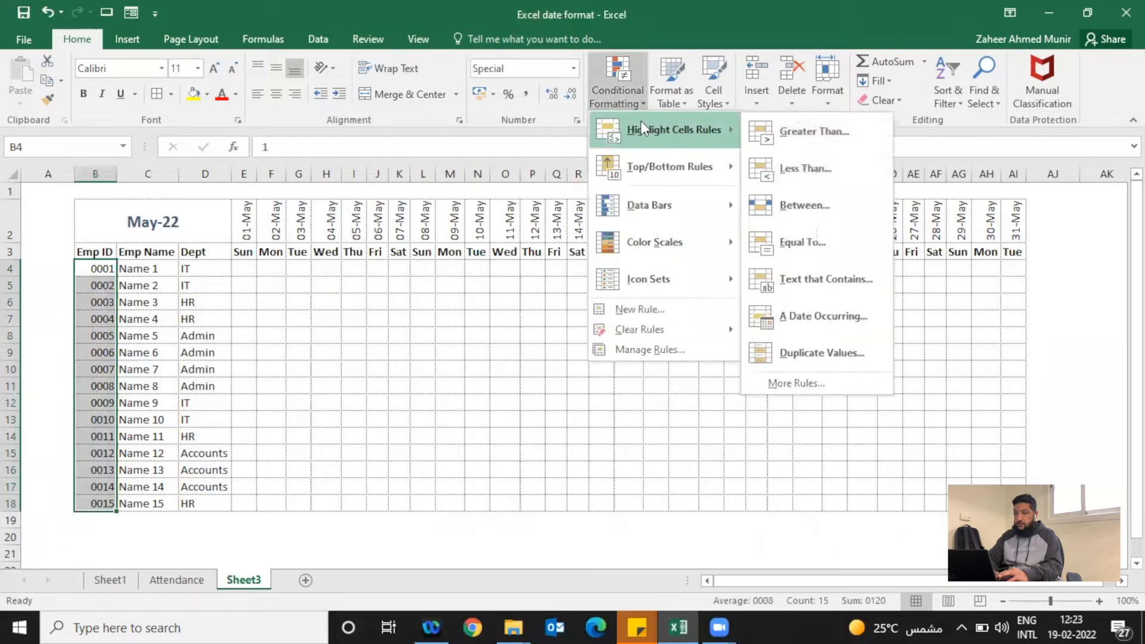
left_click(799, 353)
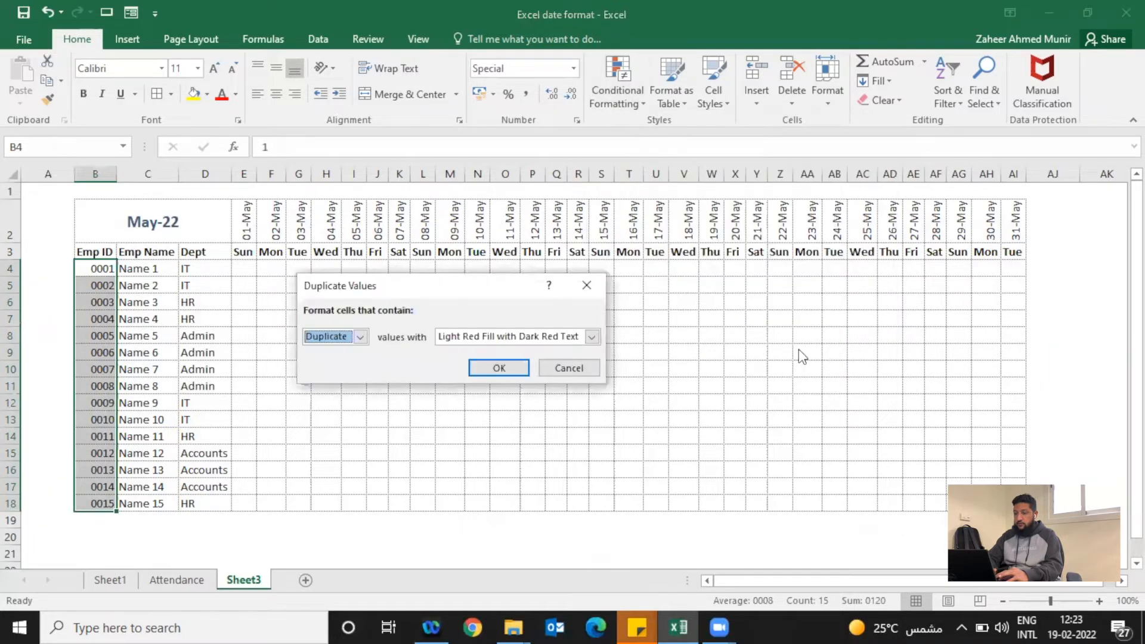
left_click(506, 367)
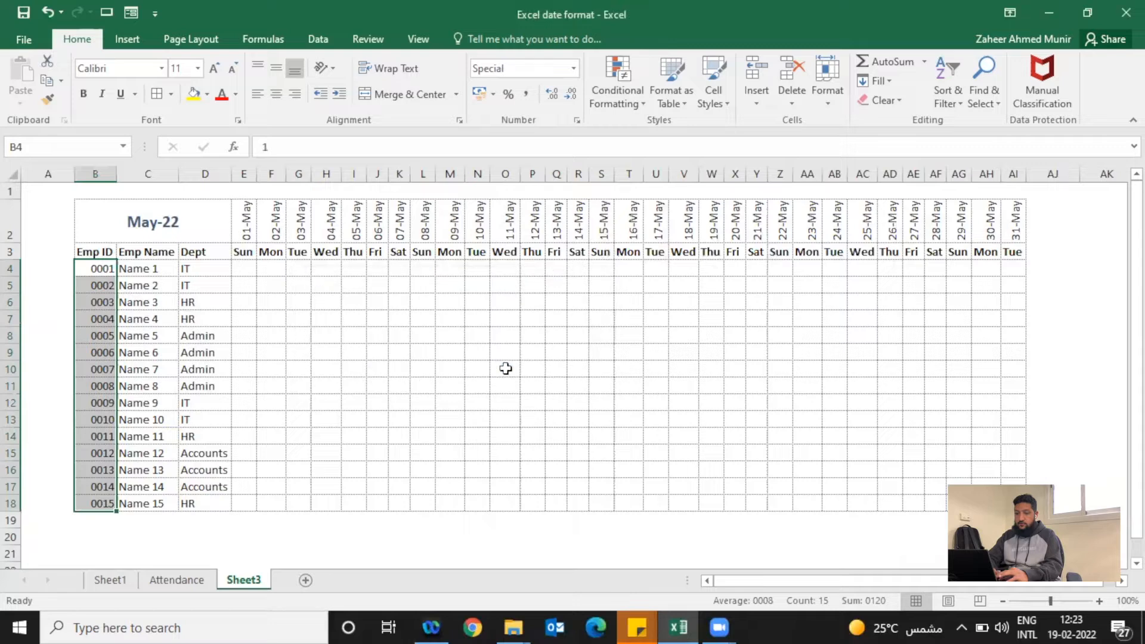
Step: Change the employee ID in B15 to 8 to test the duplicate highlighting
left_click(99, 459)
type("8")
key("Return")
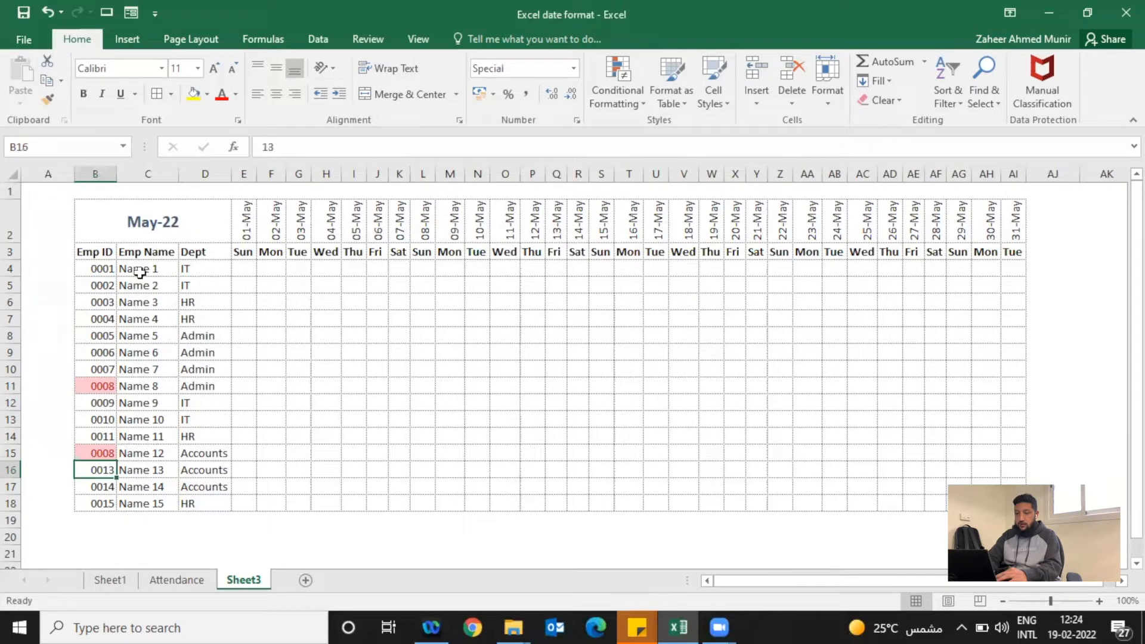
Step: Create a formula-based conditional formatting rule for B4:AI18 on Sheet3 with the formula =$D$4="HR"
mouse_move(101, 270)
left_mouse_down()
mouse_move(593, 445)
mouse_move(1061, 507)
mouse_move(1017, 504)
left_mouse_up()
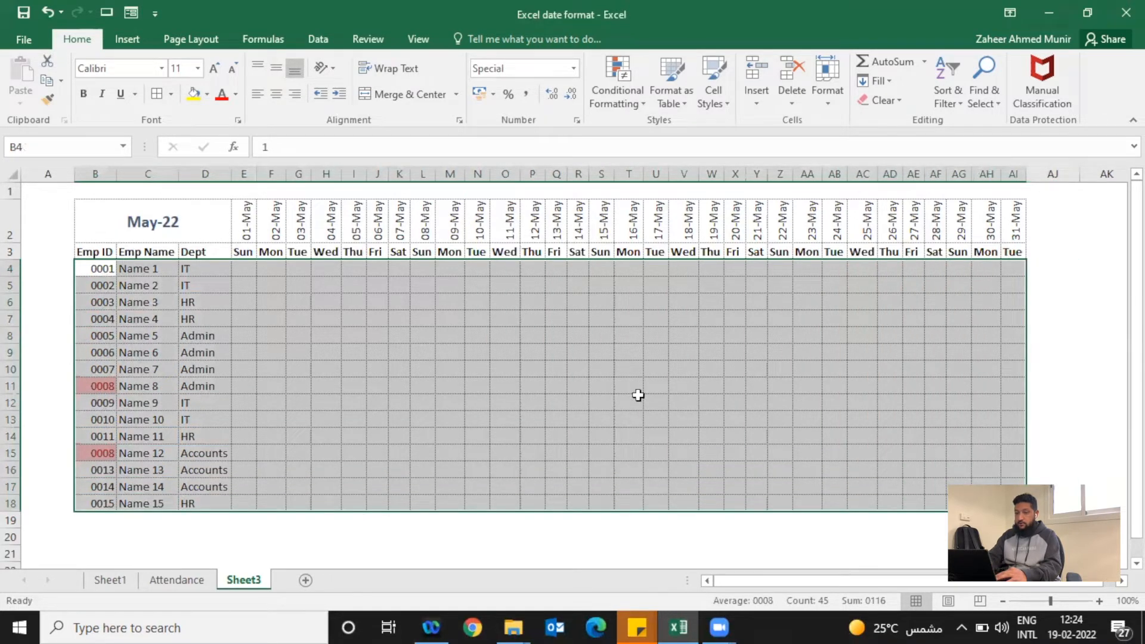
left_click(177, 583)
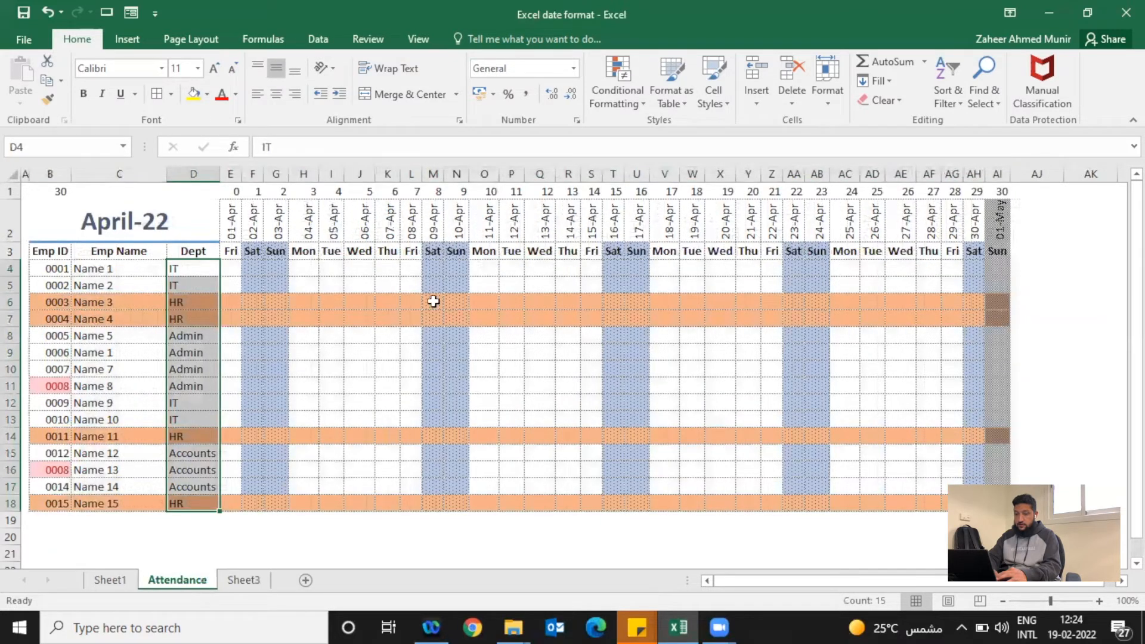
left_click(244, 580)
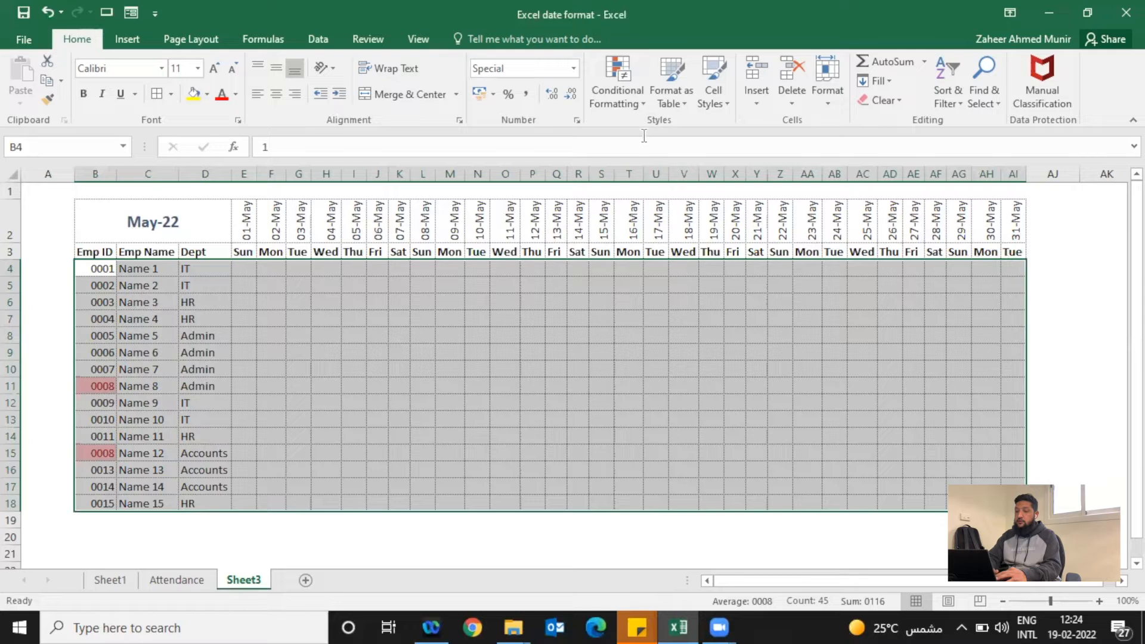
left_click(634, 99)
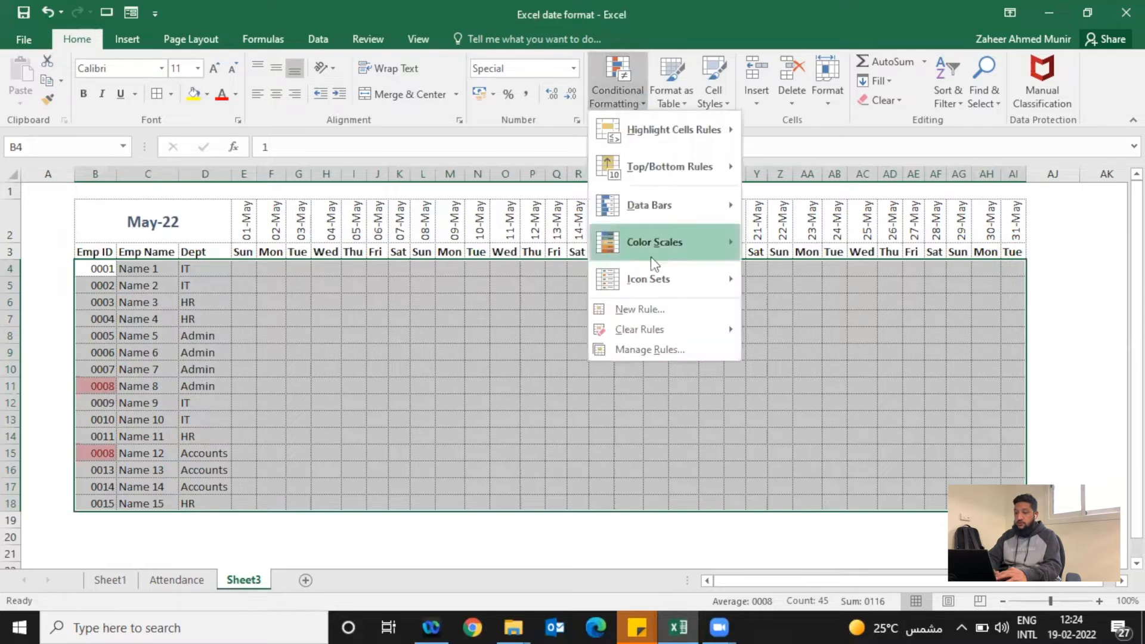
left_click(650, 301)
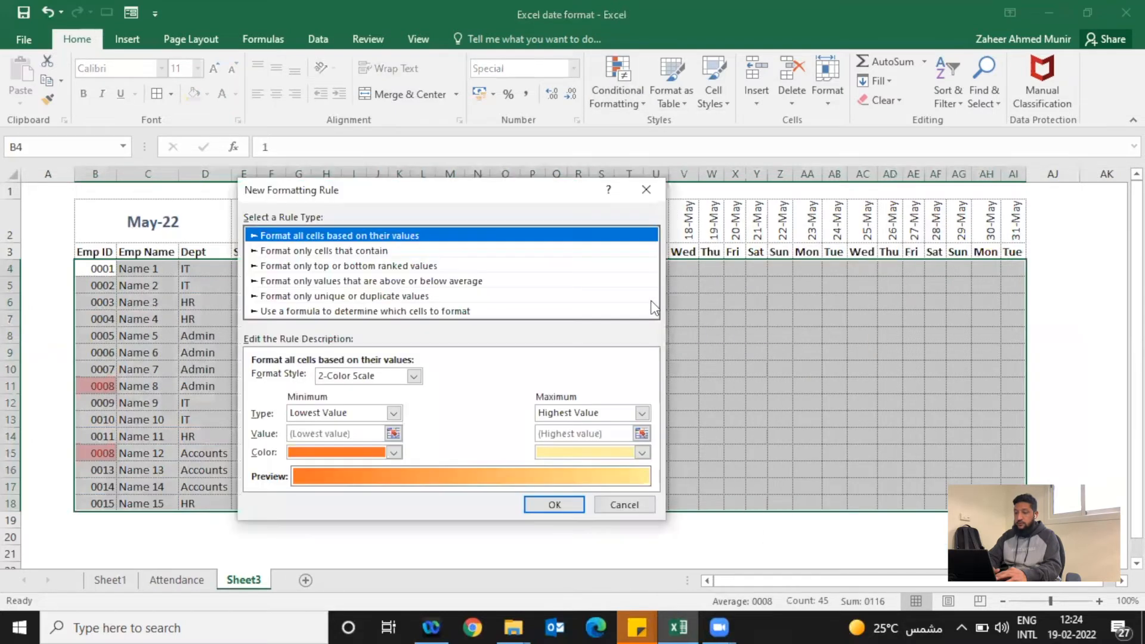
left_click(523, 307)
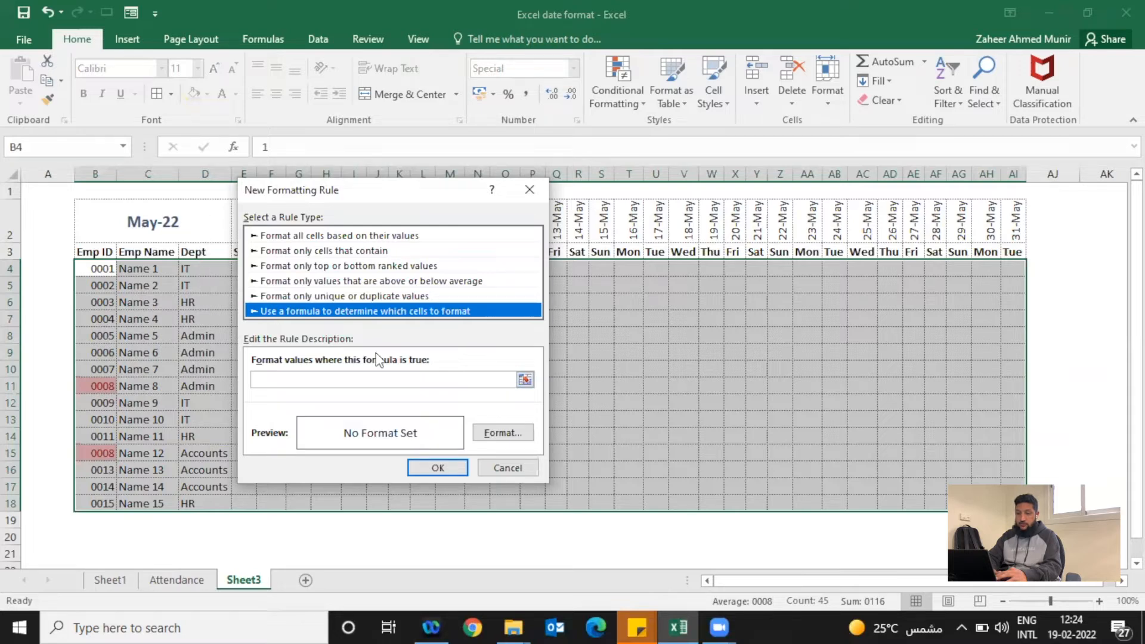
left_click(524, 380)
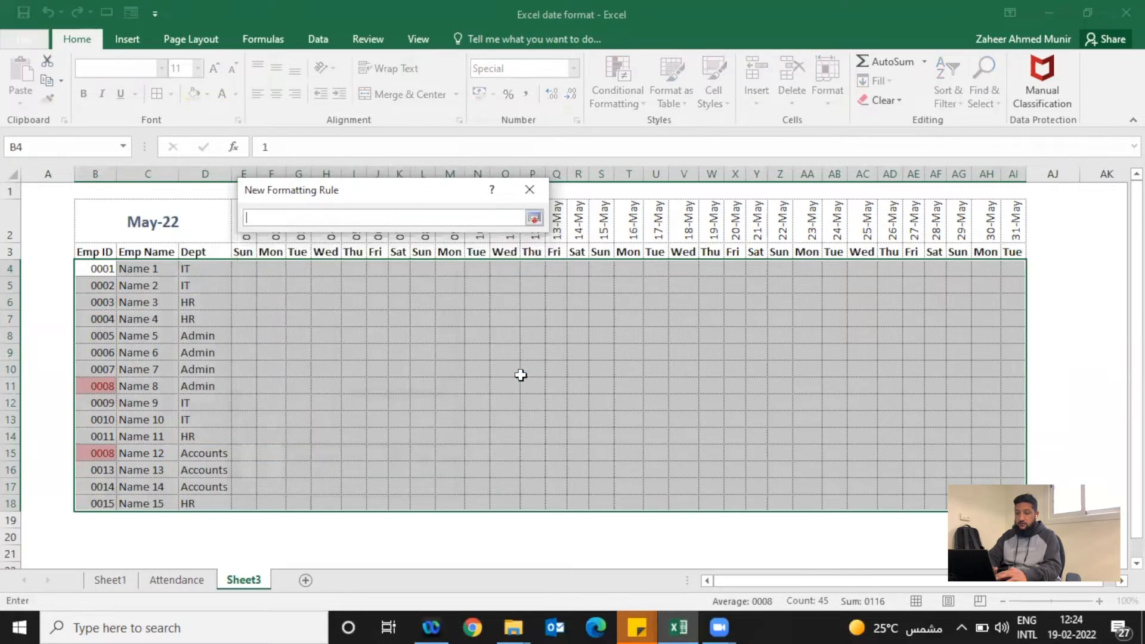
left_click(214, 271)
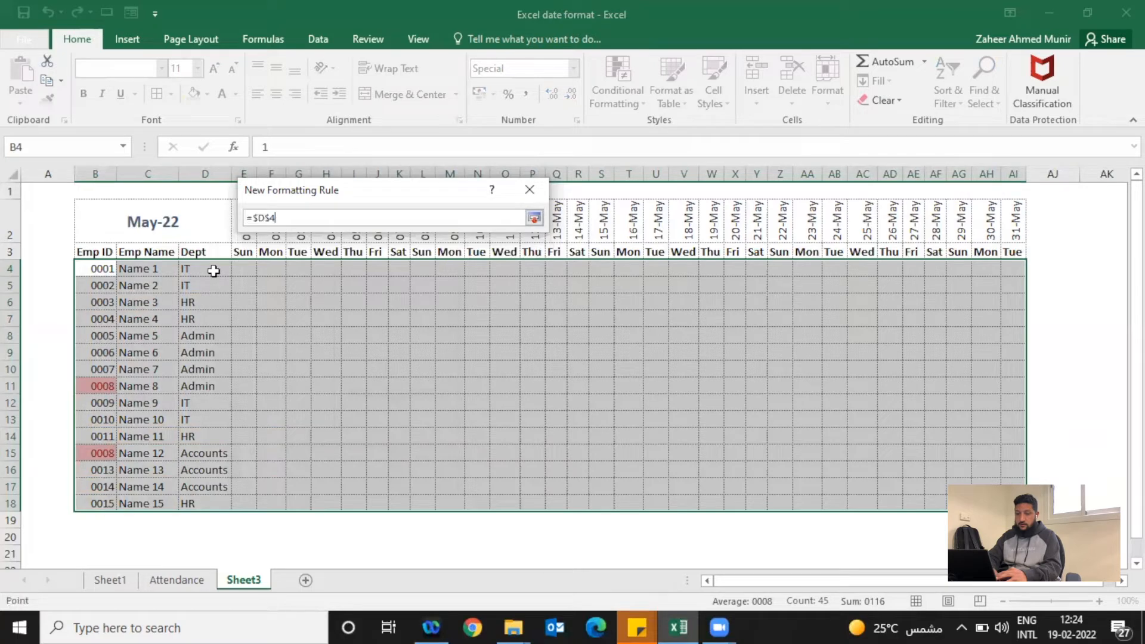
left_click(534, 219)
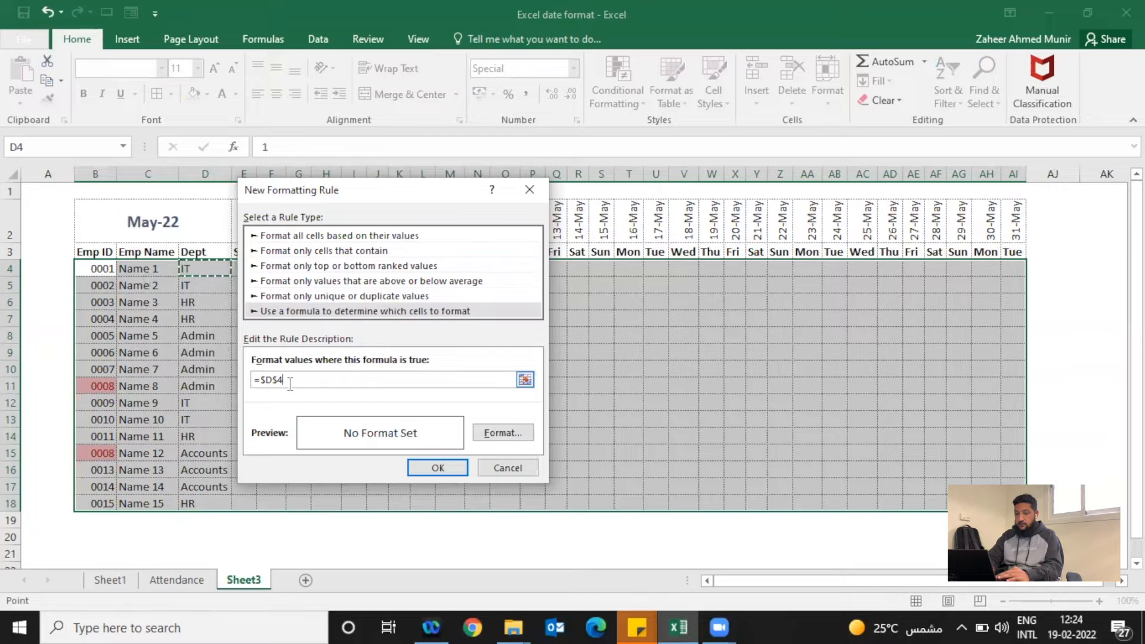
type("=\"")
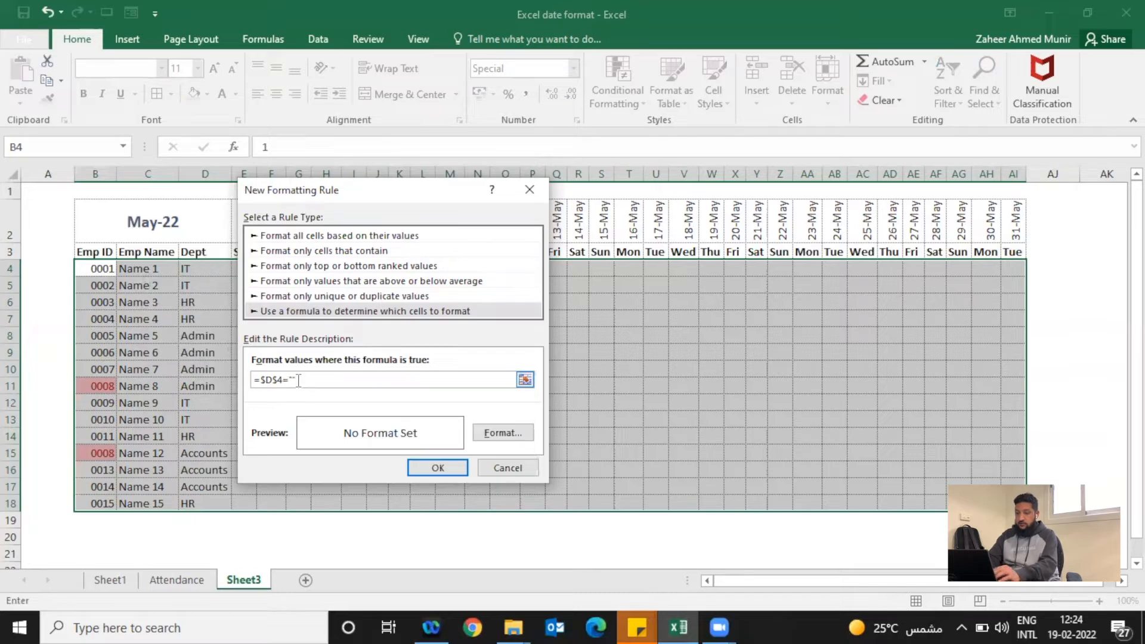
type("HR\"")
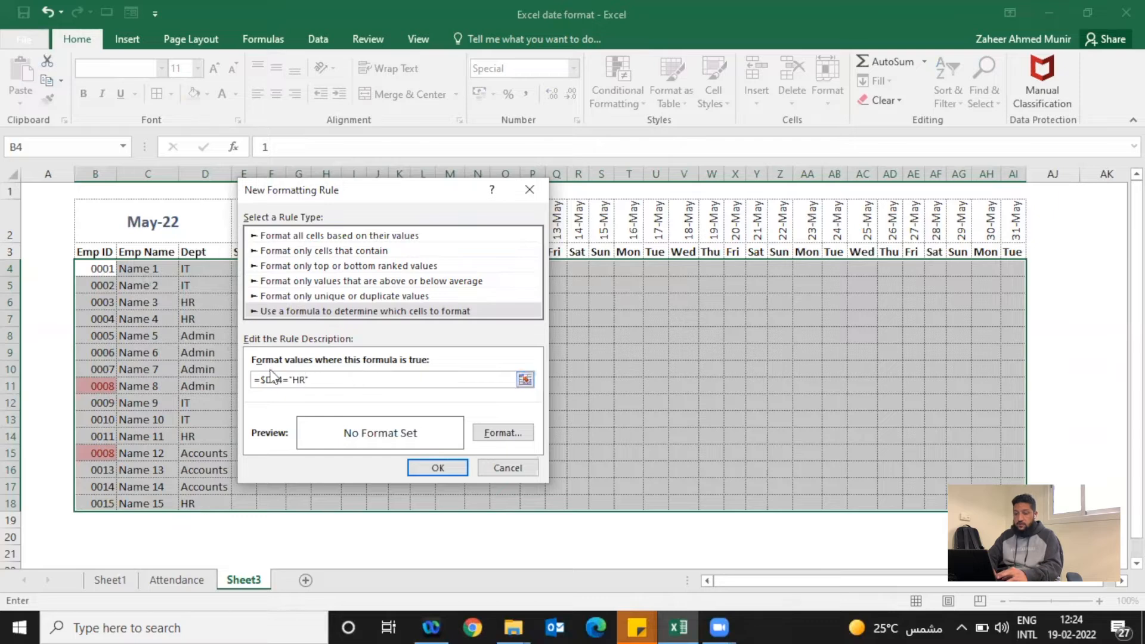
Step: Give the HR rule a light orange background fill
left_click(484, 430)
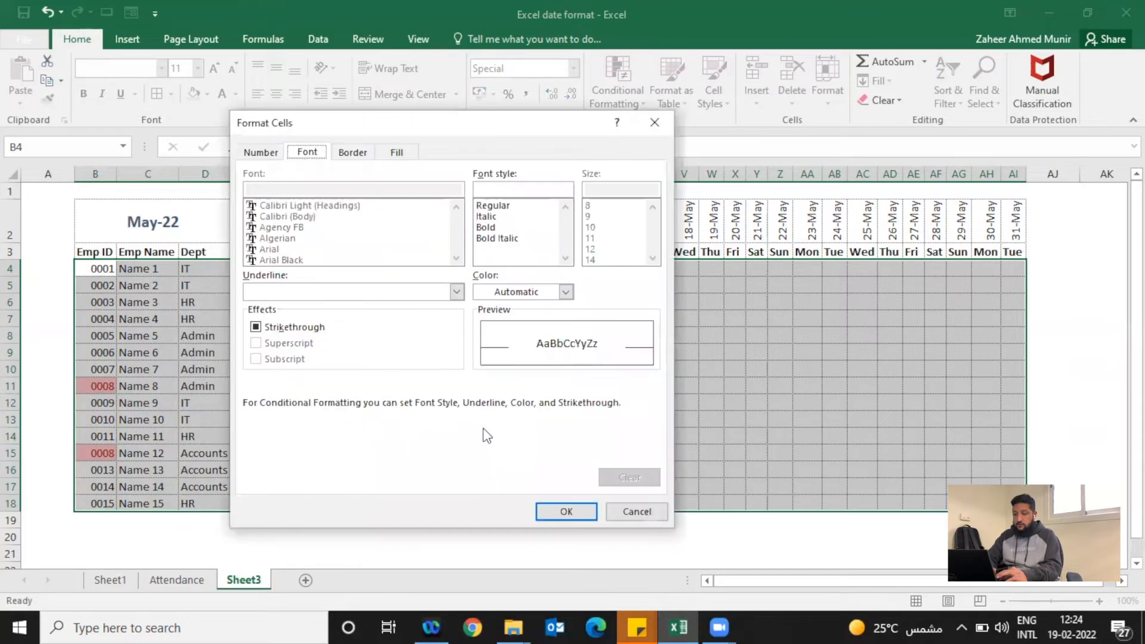
left_click(394, 154)
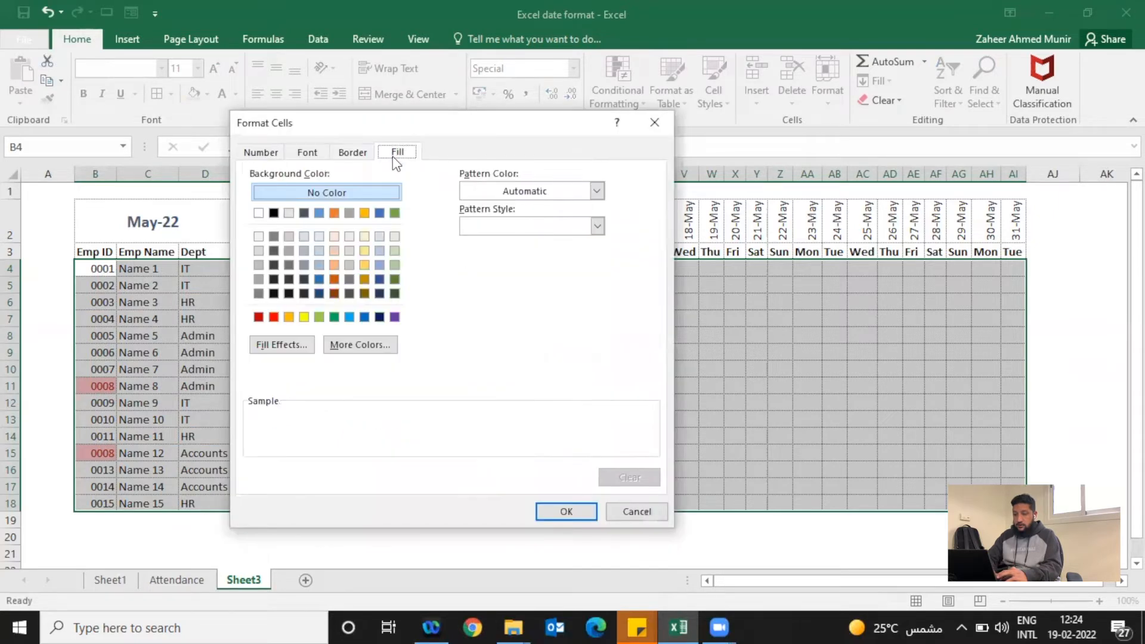
left_click(330, 253)
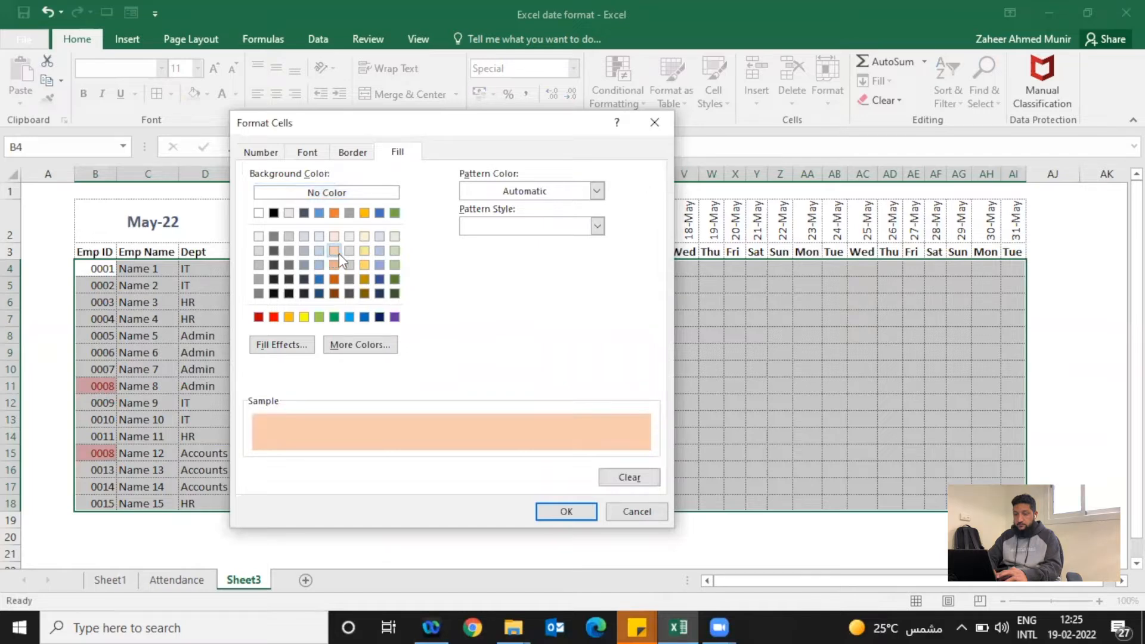
left_click(582, 508)
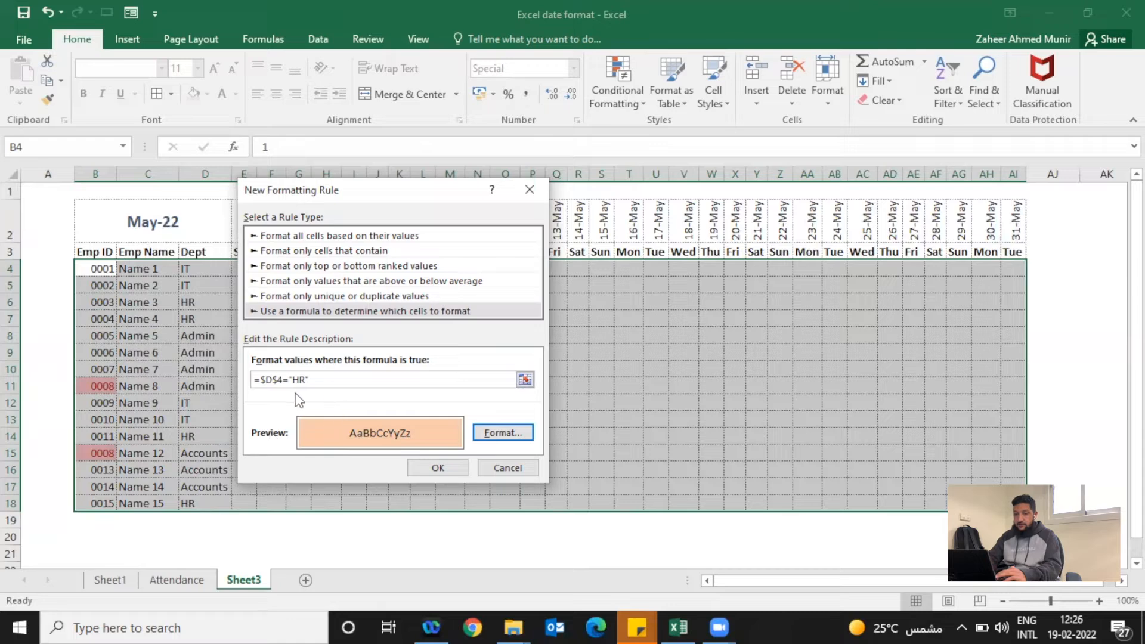
Step: Make the row reference relative so the rule formula reads =$D4="HR", and apply the rule
left_click(282, 382)
left_click(278, 381)
key("BackSpace")
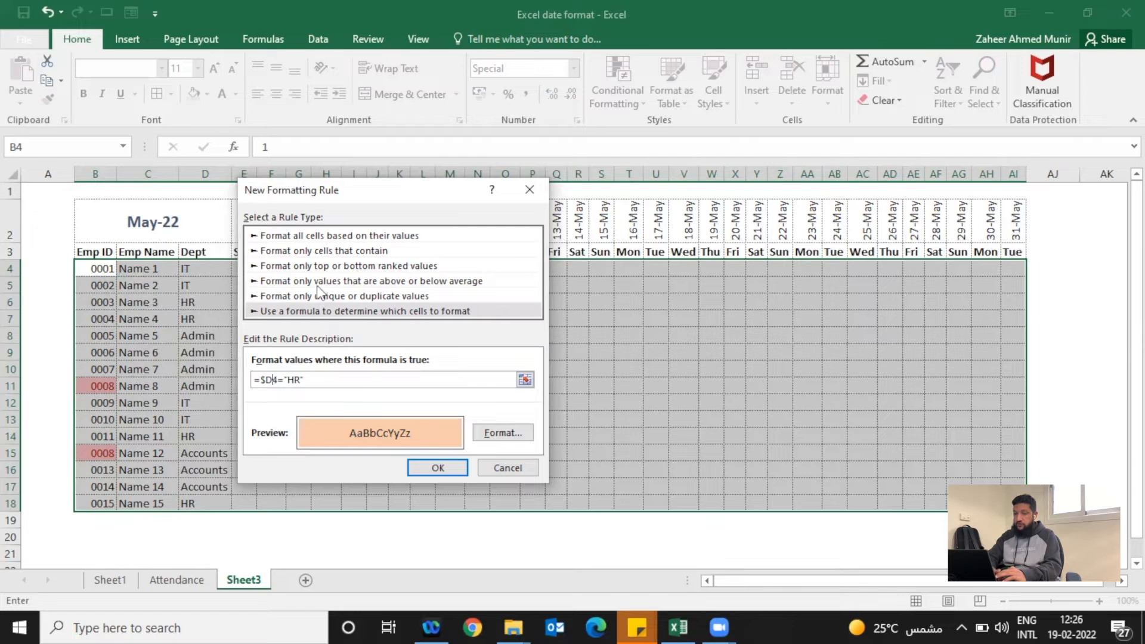
left_click(450, 463)
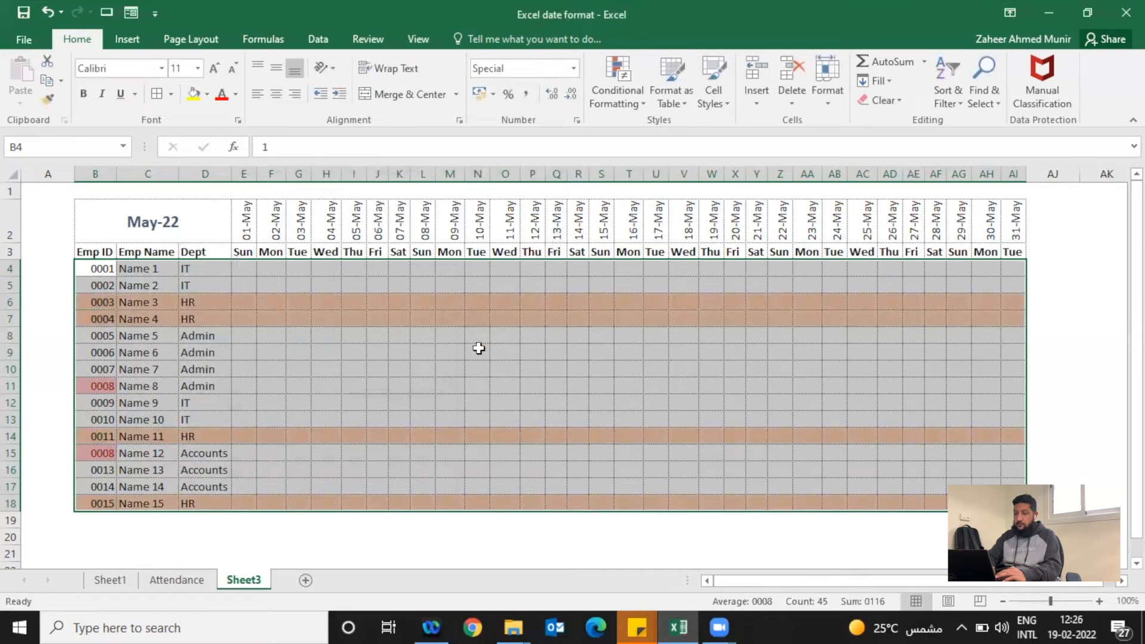
Step: Examine the conditional formatting rules of the selection and the range the HR rule applies to
left_click(615, 97)
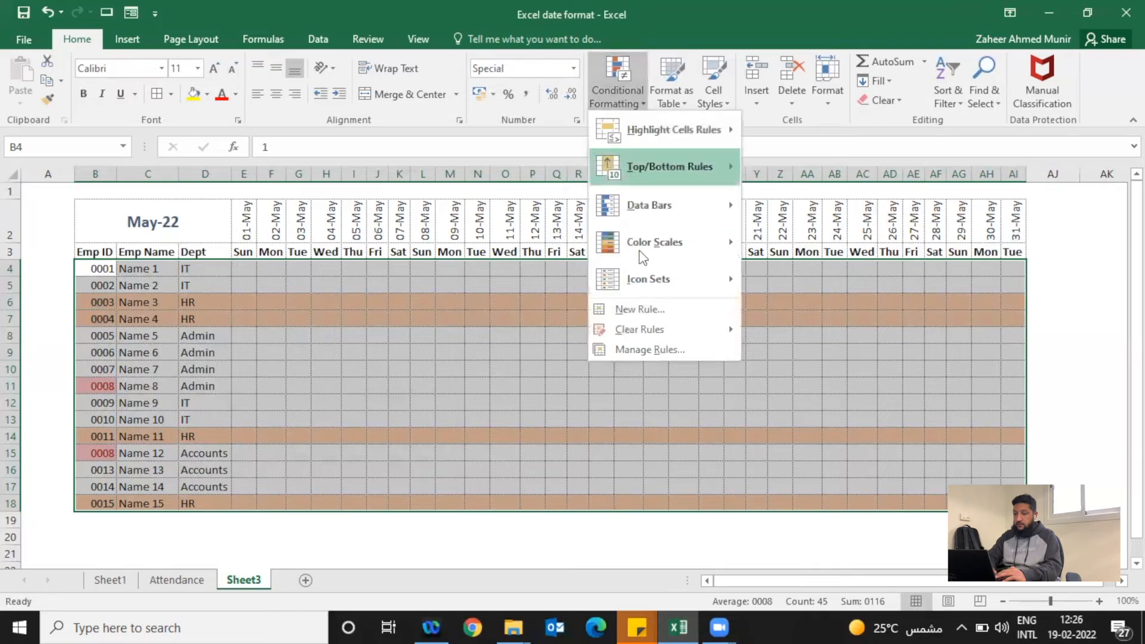
left_click(640, 349)
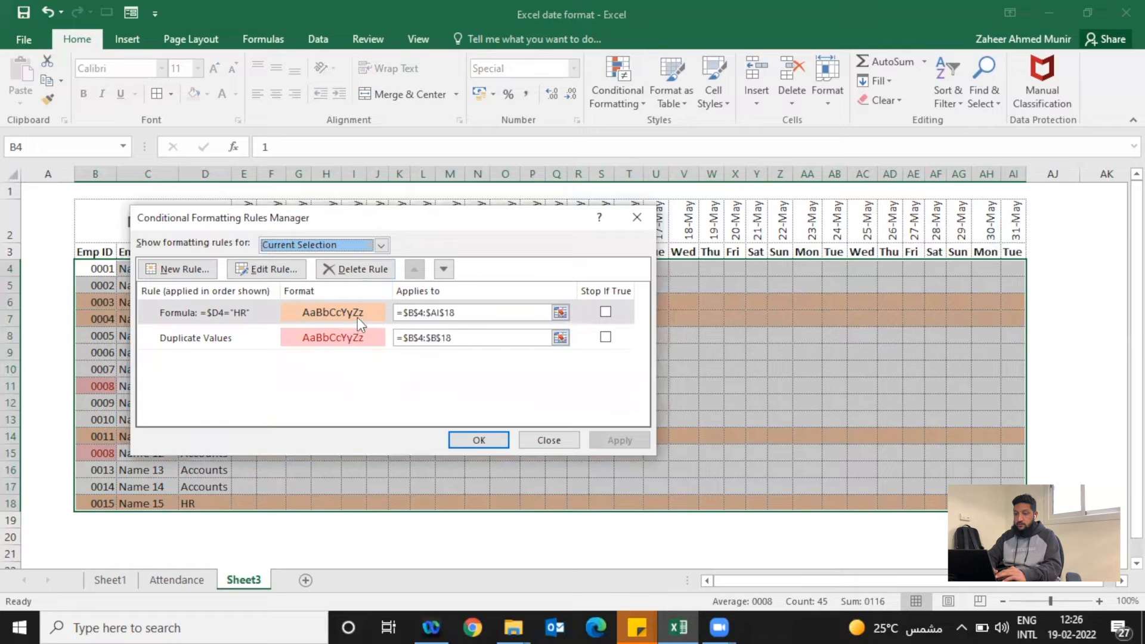
left_click(371, 310)
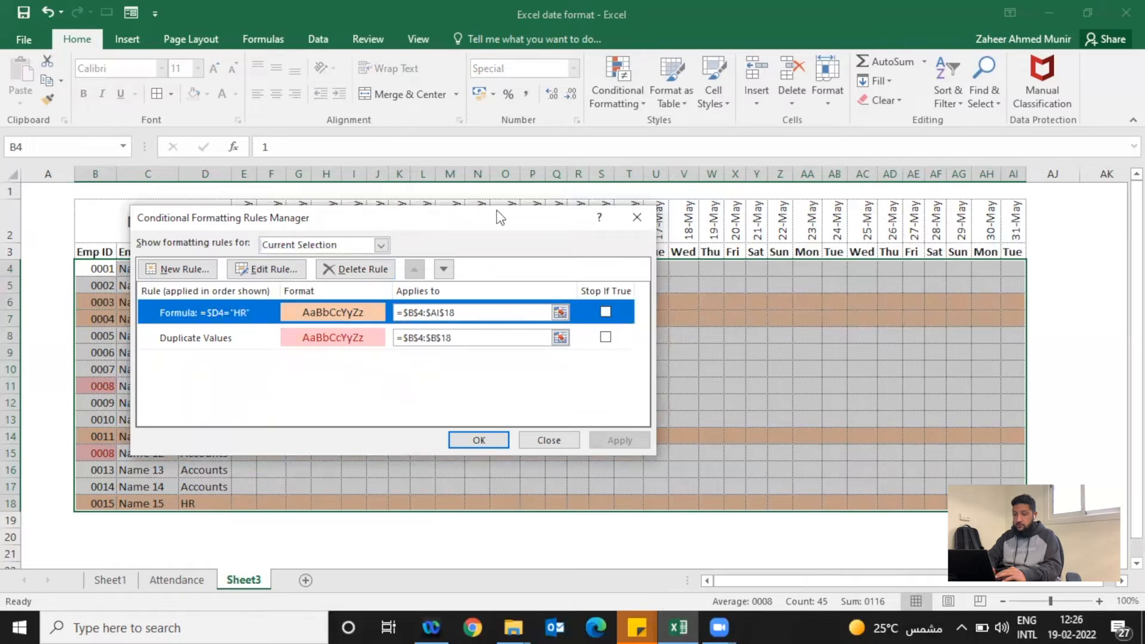
left_click_drag(499, 224, 726, 202)
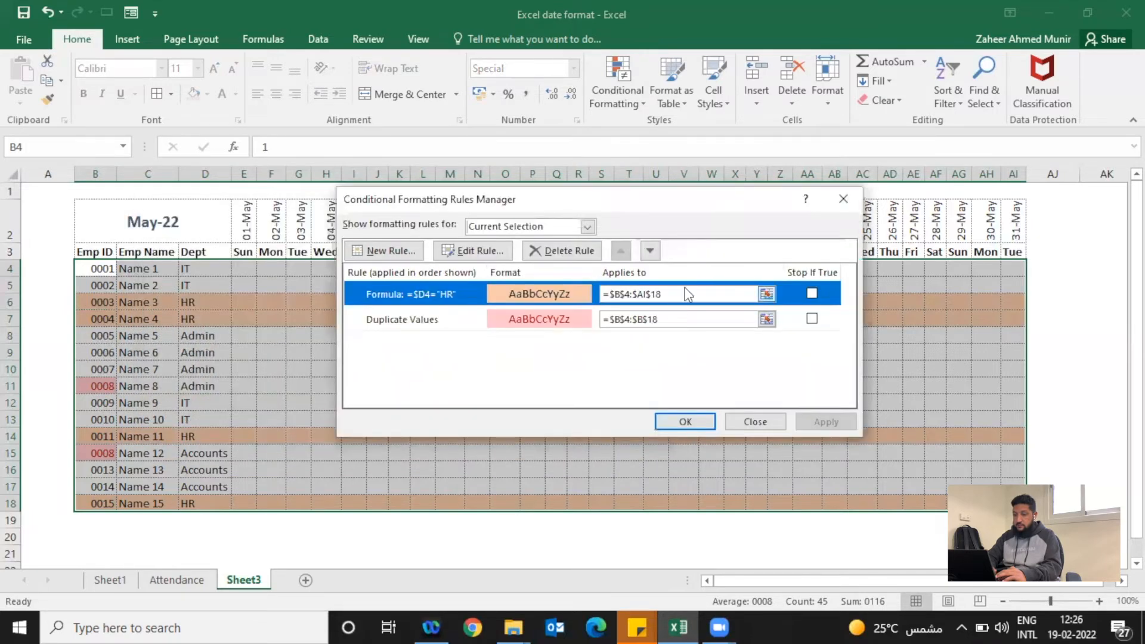
left_click(688, 293)
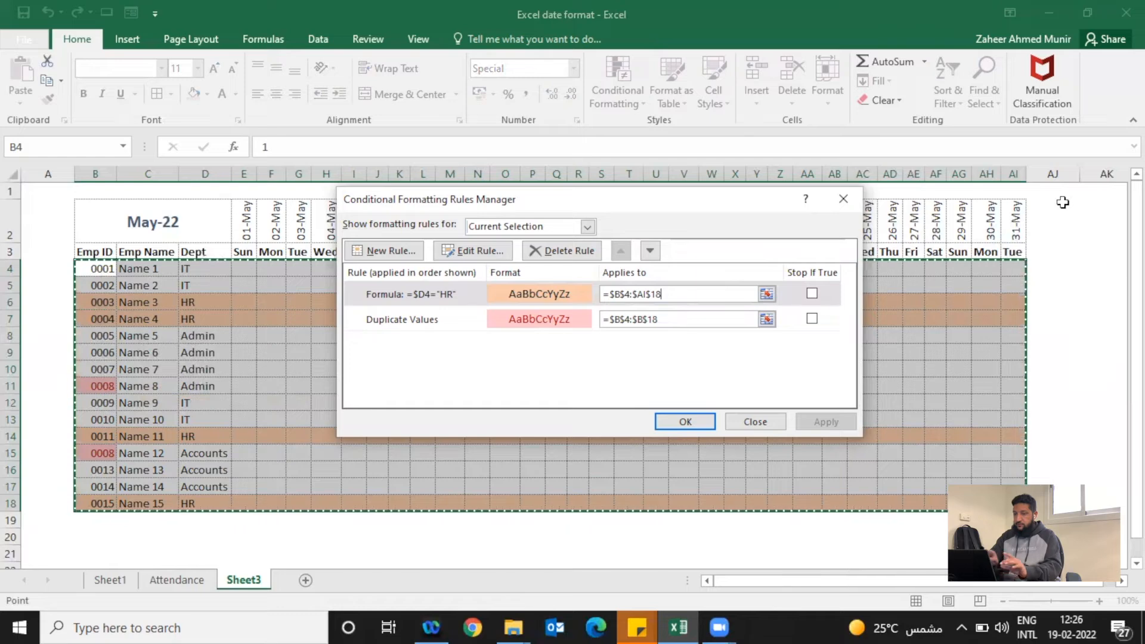
left_click(565, 295)
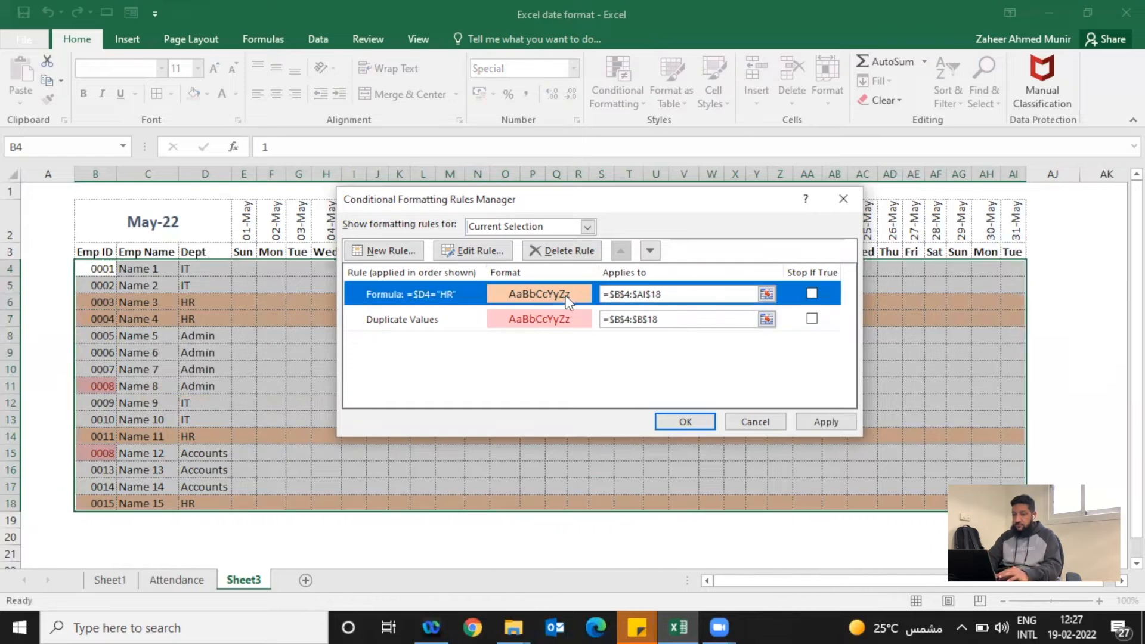
Step: Review the formula of the HR formatting rule, then apply the rules and close the rules manager
left_click(481, 251)
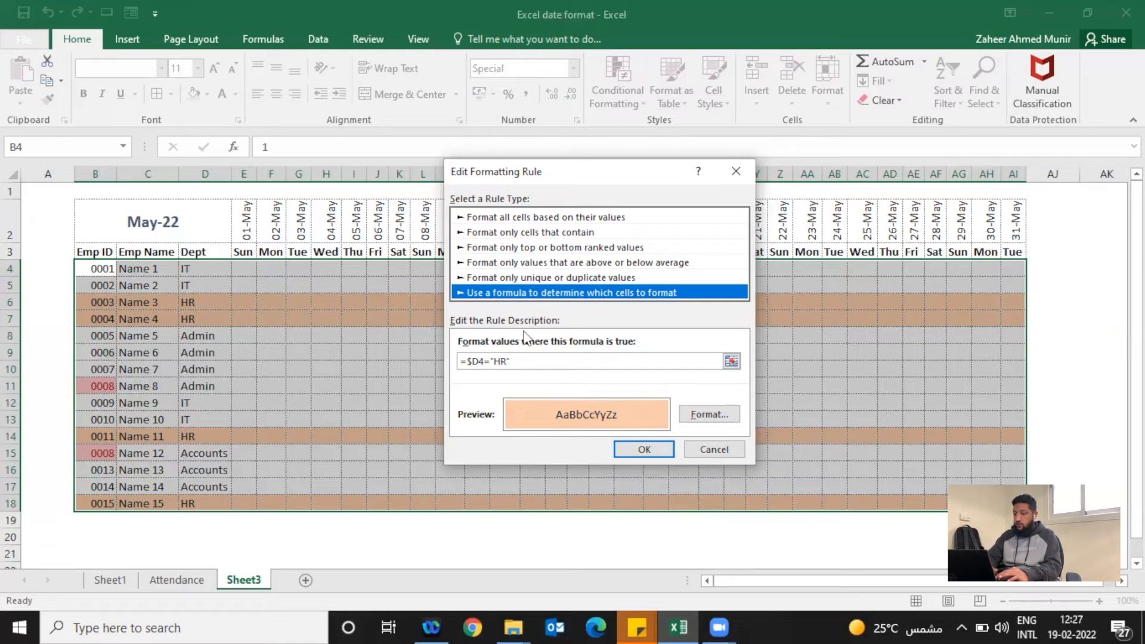
left_click(695, 449)
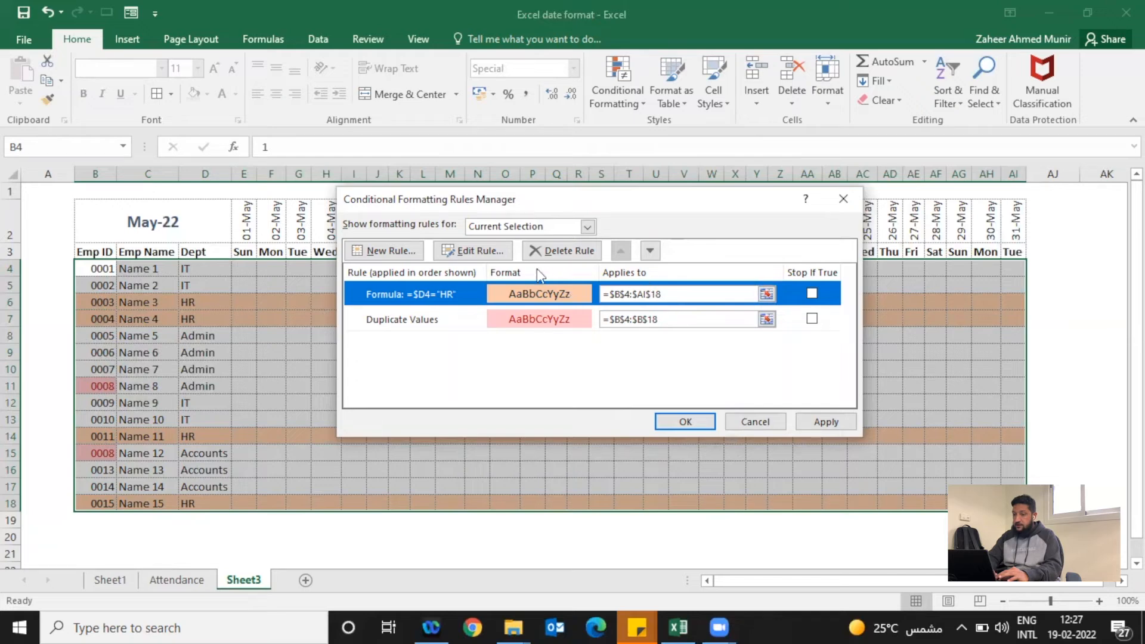
left_click(474, 251)
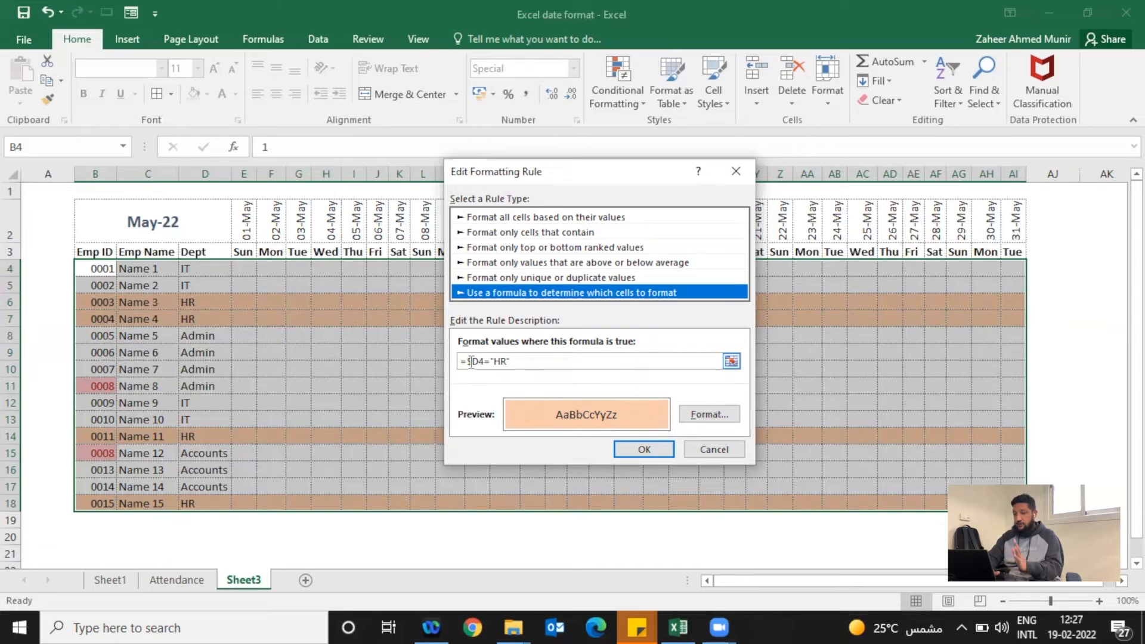
left_click(669, 449)
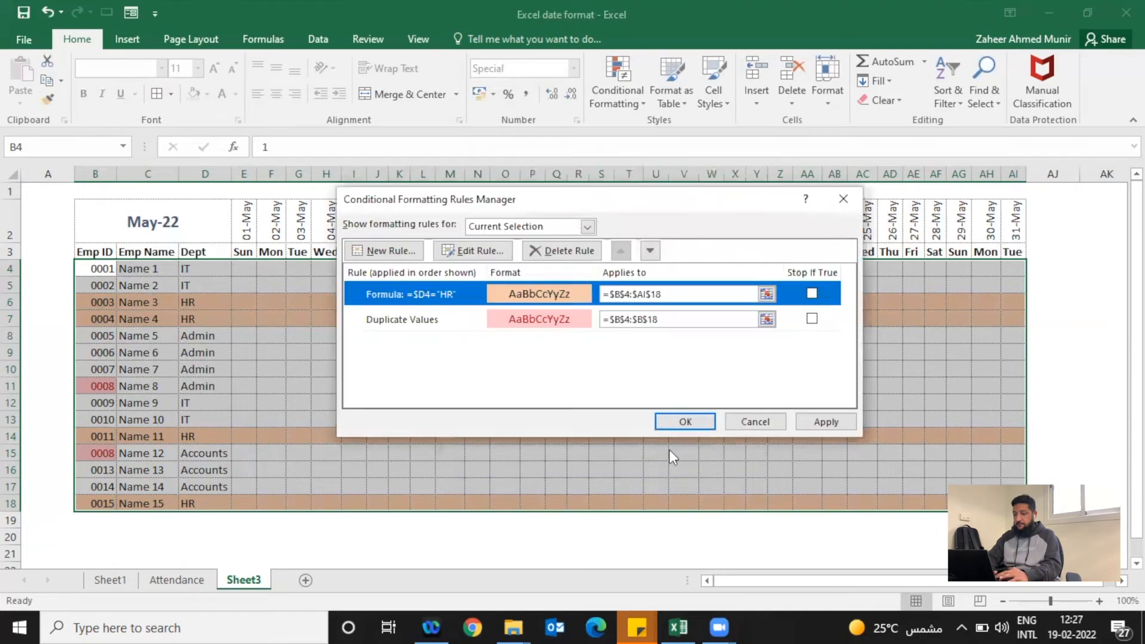
left_click(808, 420)
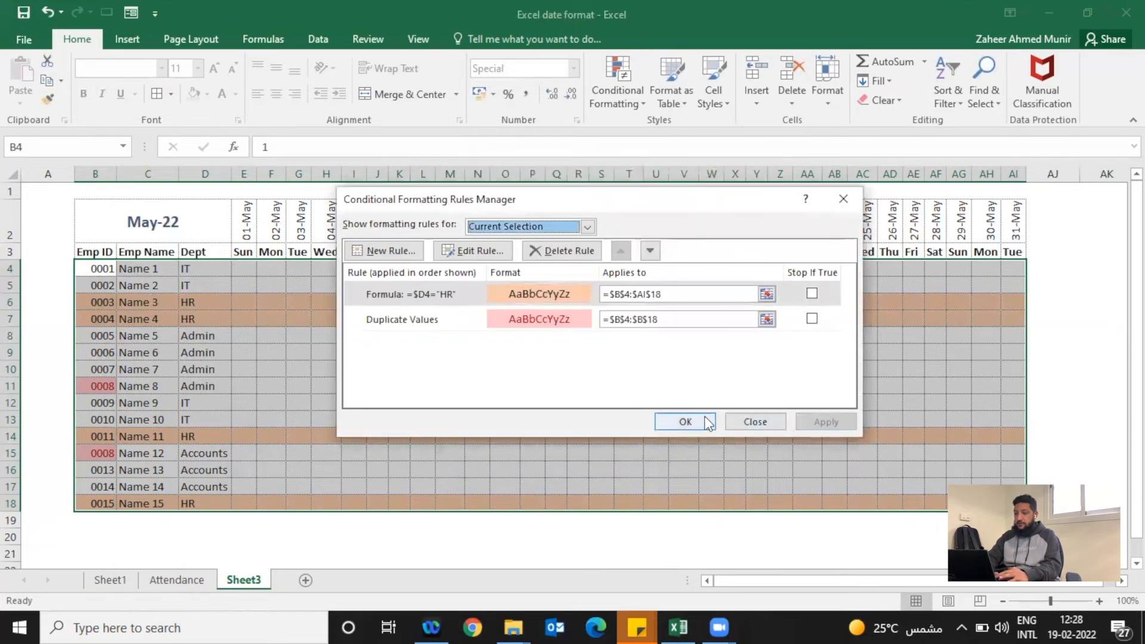
left_click(685, 422)
Step: Start a new conditional formatting rule for the day headers and attendance cells E3:AI18 on Sheet3
left_click(192, 579)
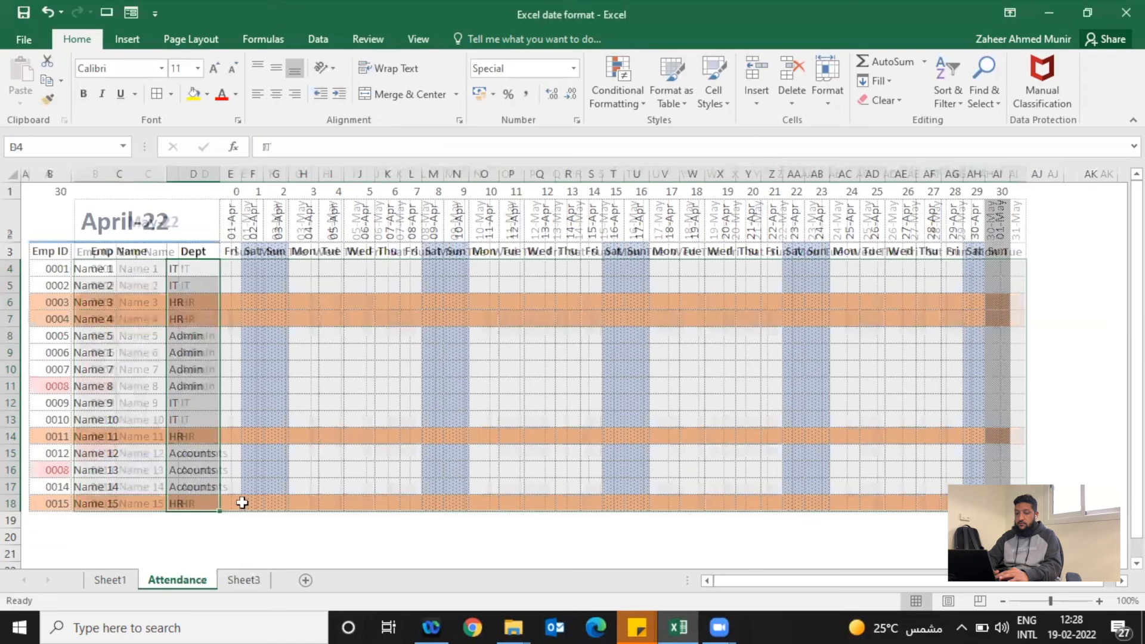
left_click(254, 581)
left_click_drag(244, 253, 1014, 504)
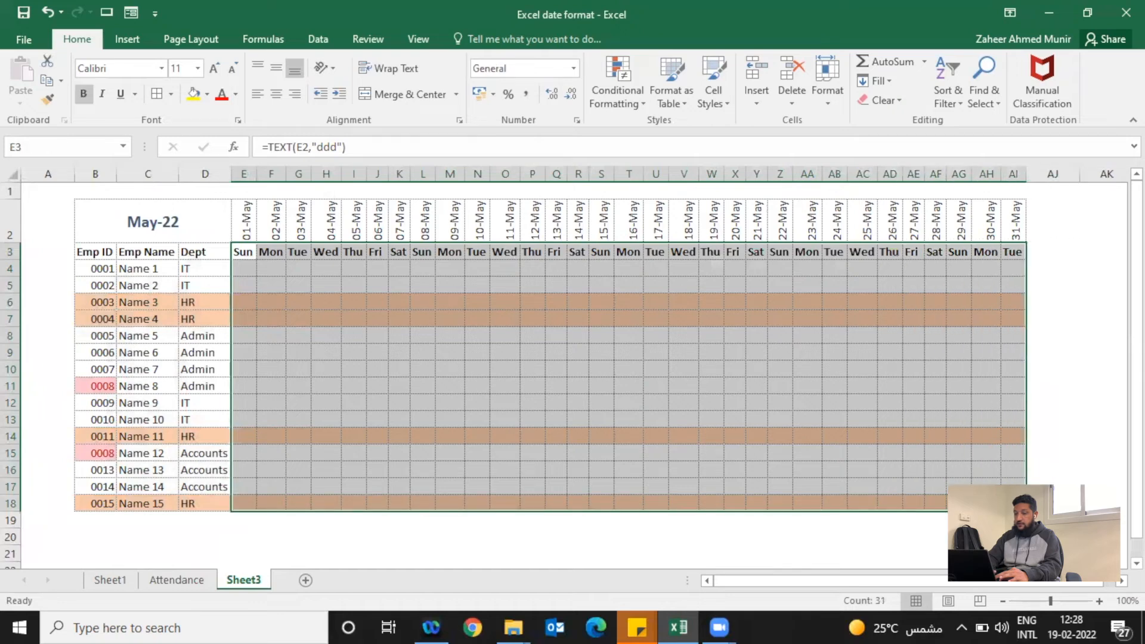
left_click(243, 255)
left_click_drag(243, 255, 1014, 504)
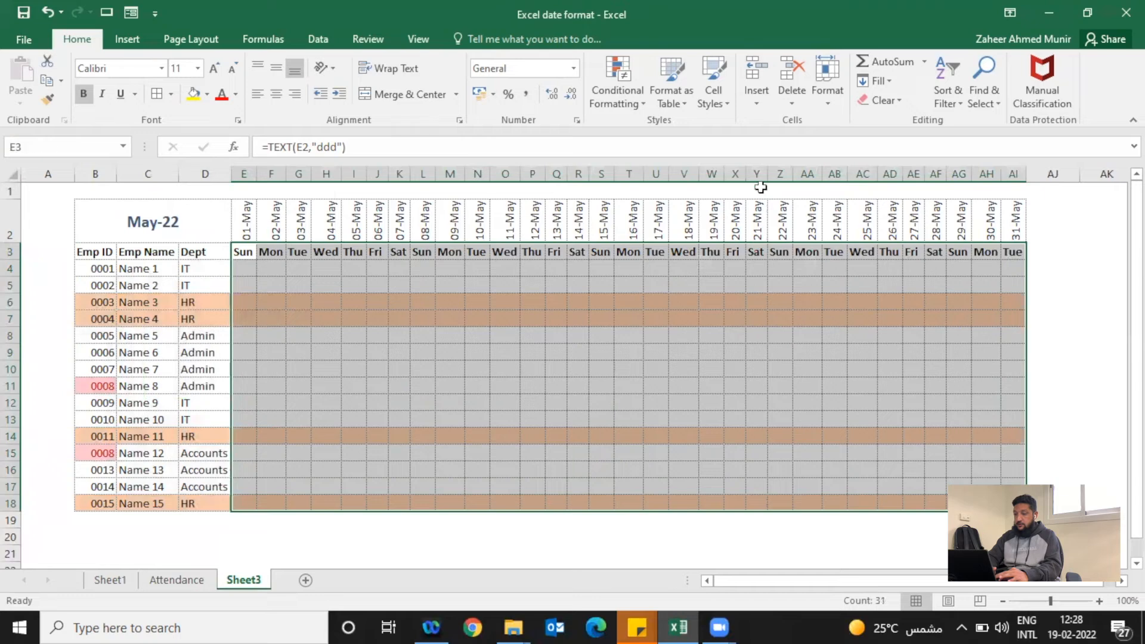
left_click(624, 99)
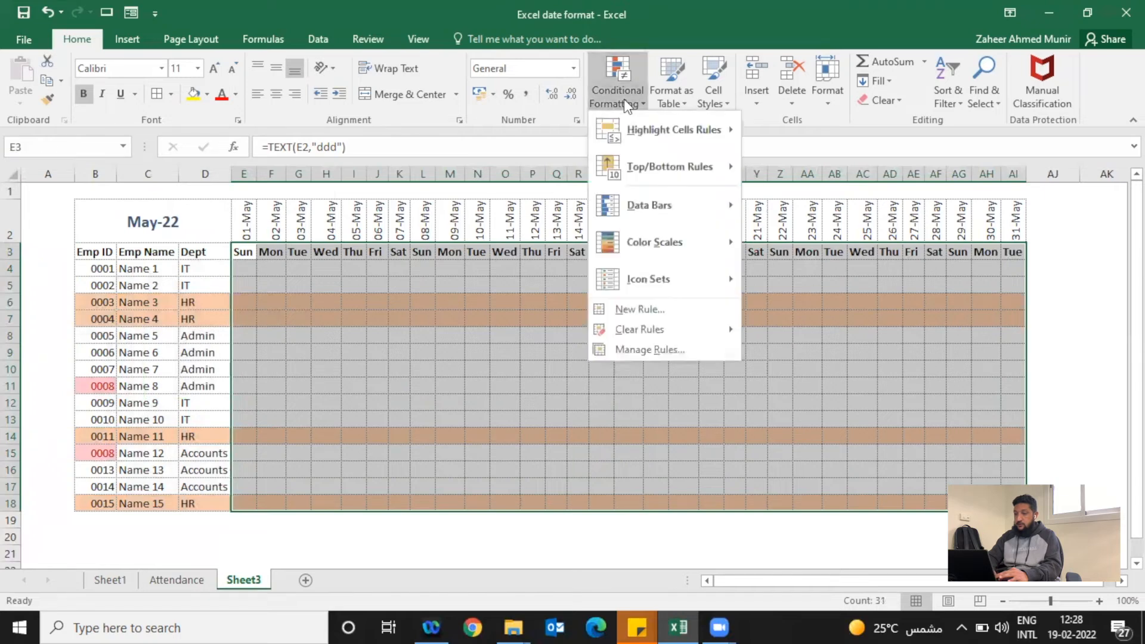
left_click(642, 309)
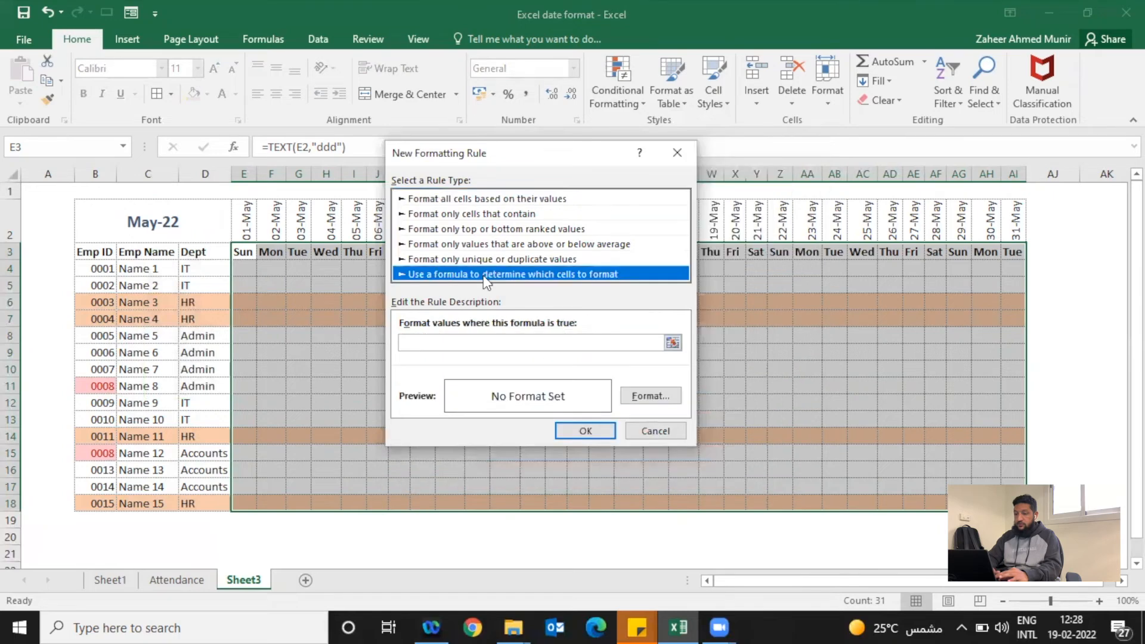
Step: Enter the formula =E$3="Sun" for the new rule, keeping the column relative and the row absolute
left_click(661, 343)
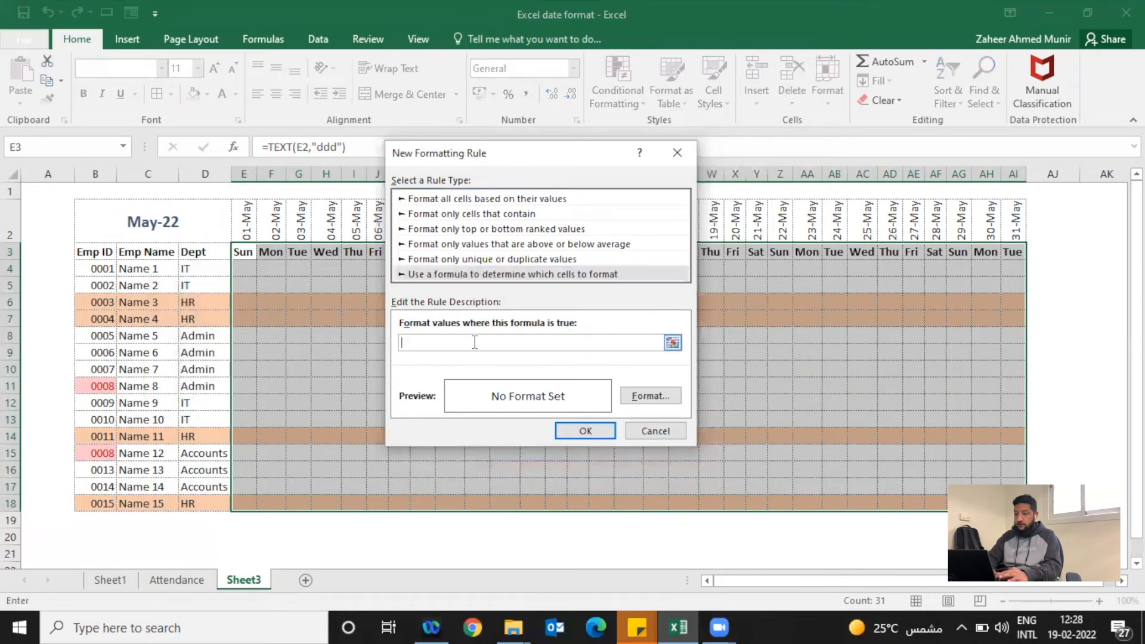
left_click(672, 343)
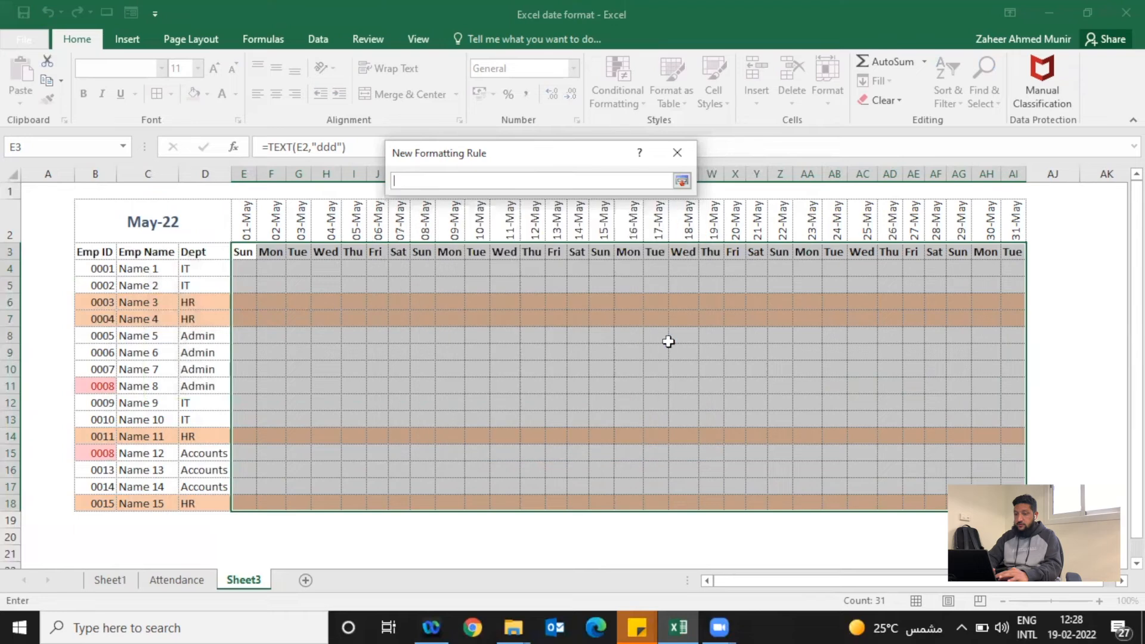
left_click(241, 256)
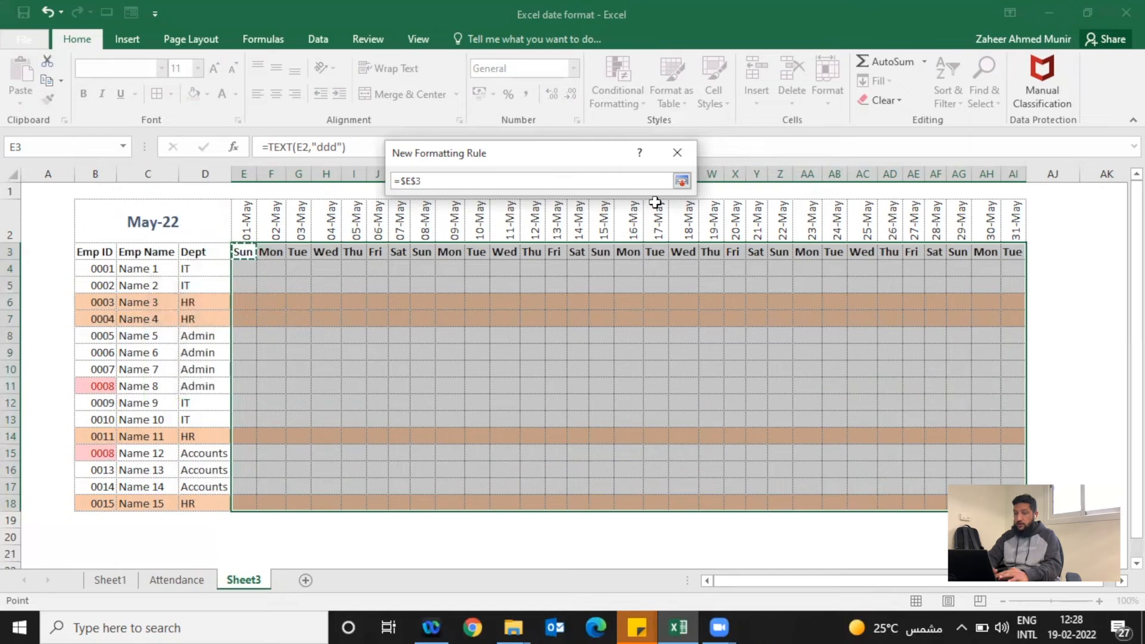
left_click(681, 181)
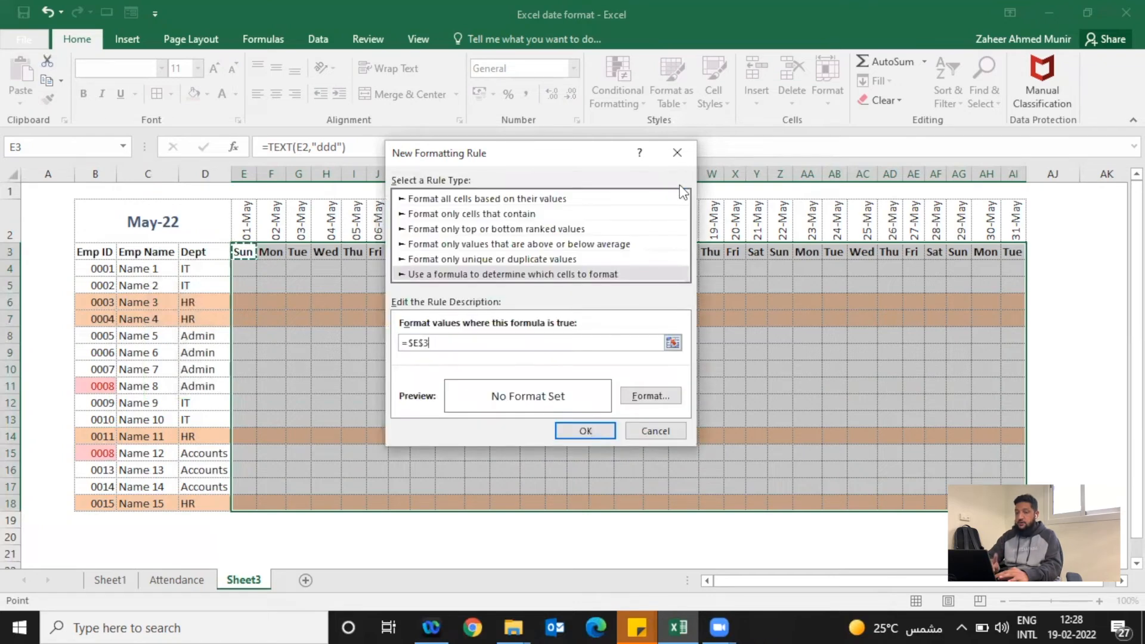
type("=")
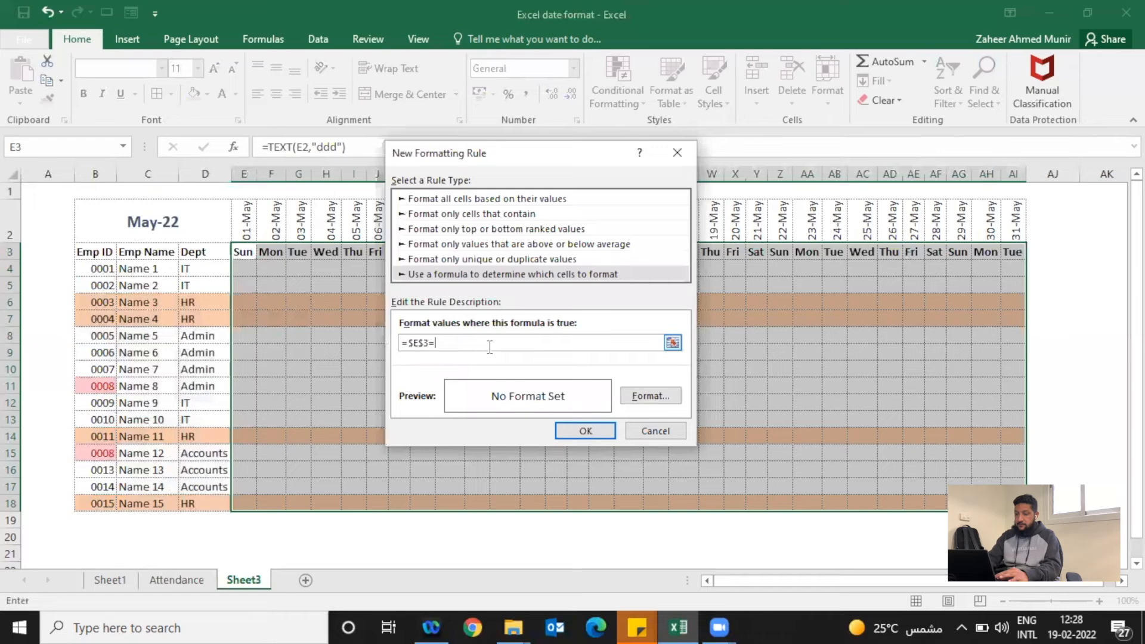
type("\"\"")
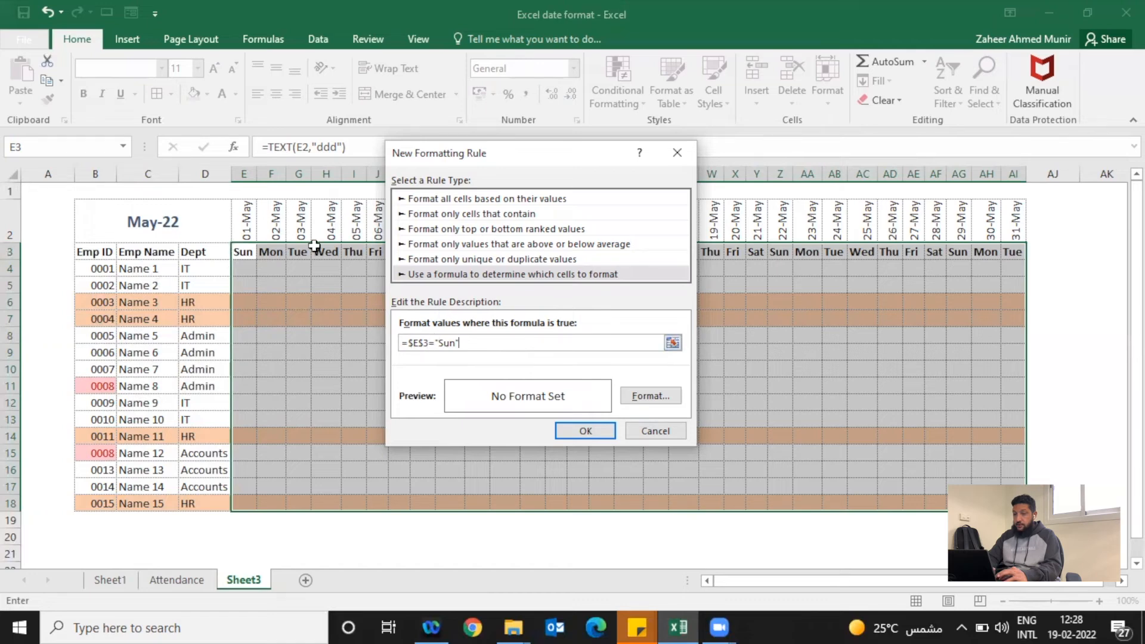
left_click(414, 343)
key("BackSpace")
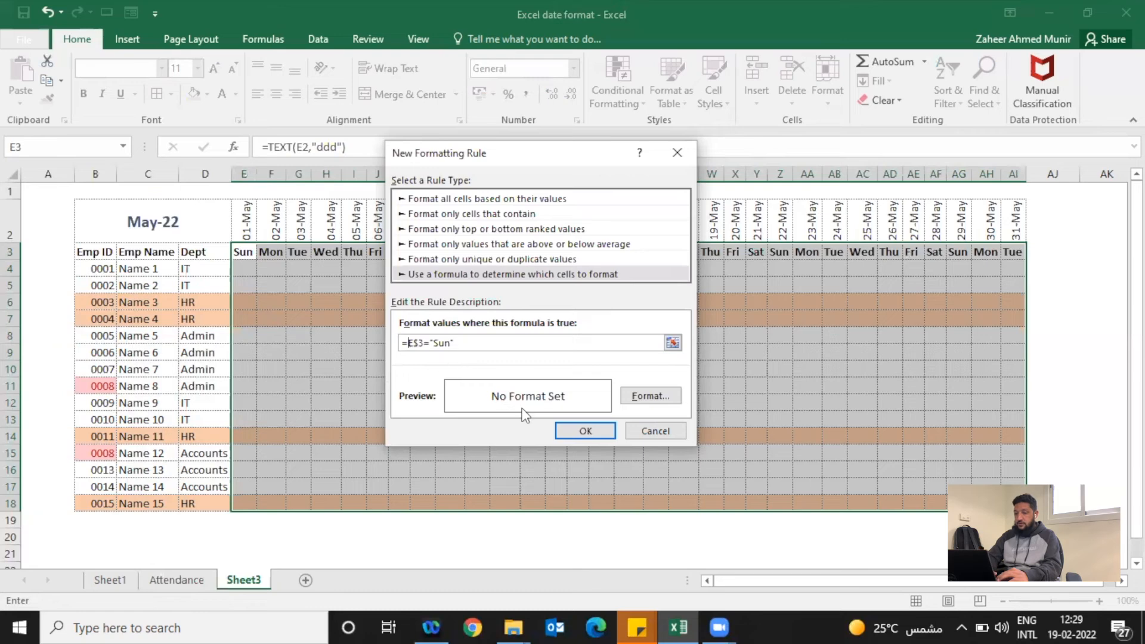
Step: Give the Sunday rule a light blue fill with the sparsest dotted pattern, and apply the rule
left_click(641, 403)
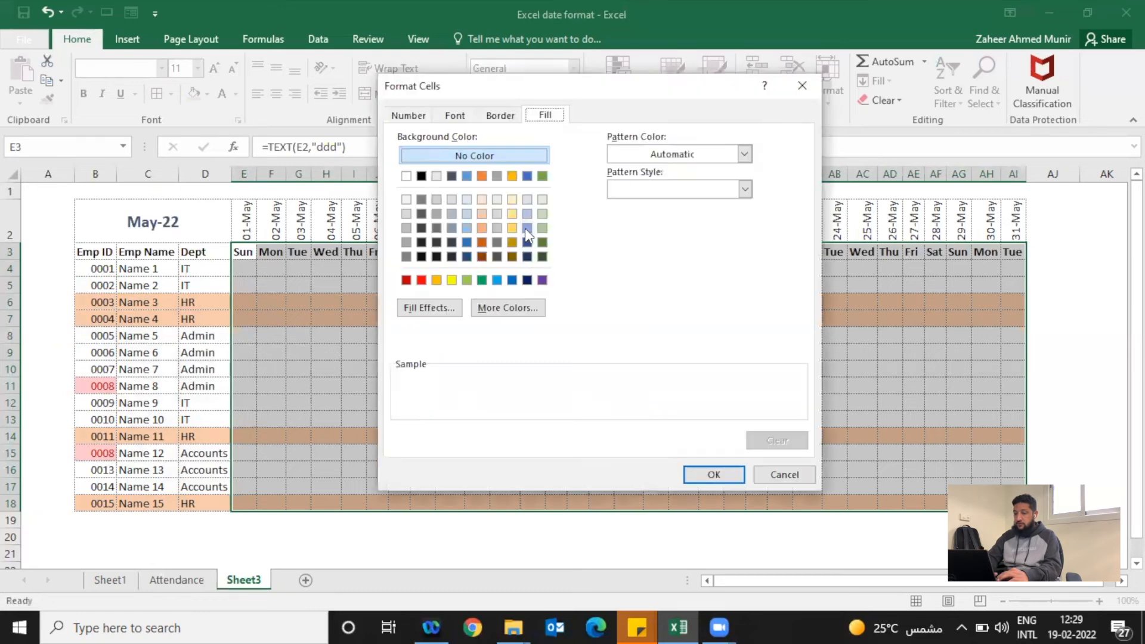
left_click(526, 213)
left_click(680, 184)
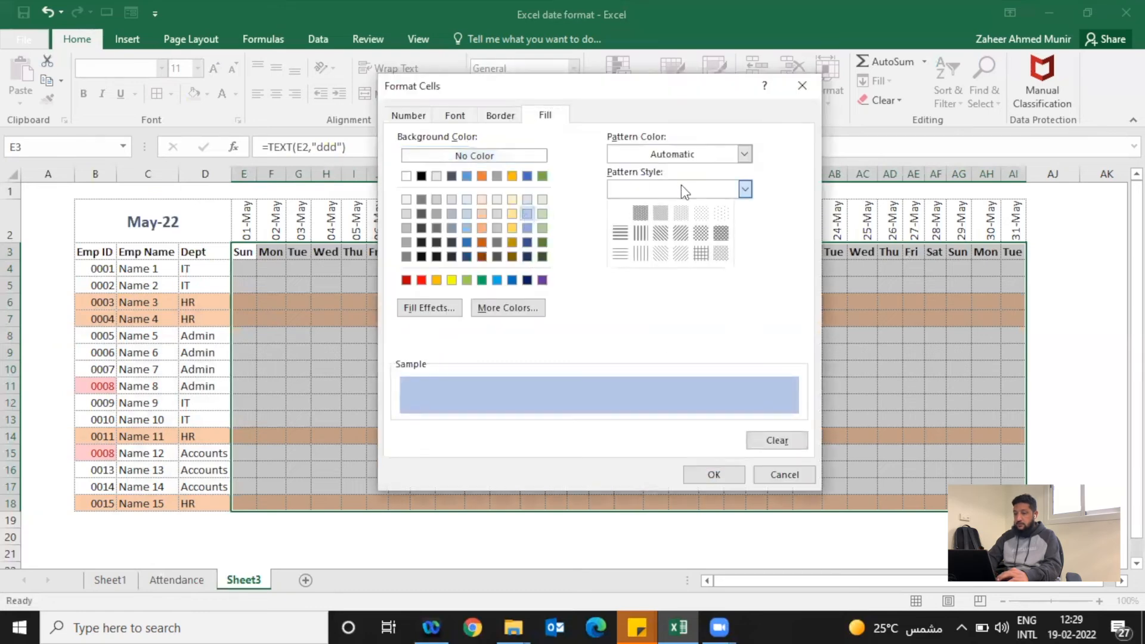
left_click(679, 222)
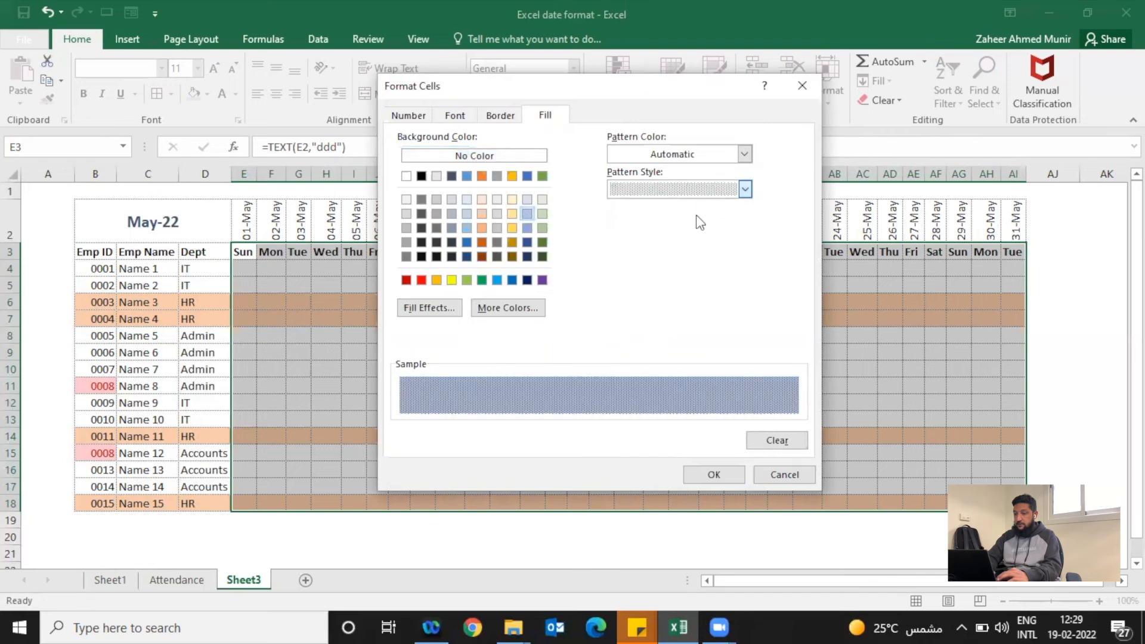
left_click(725, 191)
left_click(707, 226)
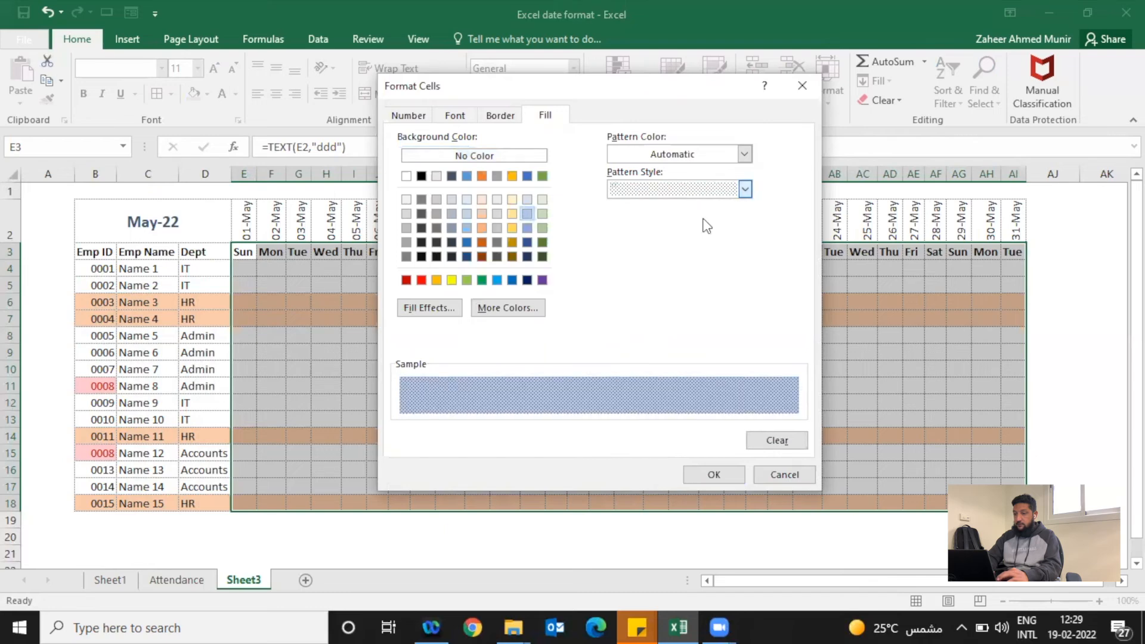
left_click(745, 189)
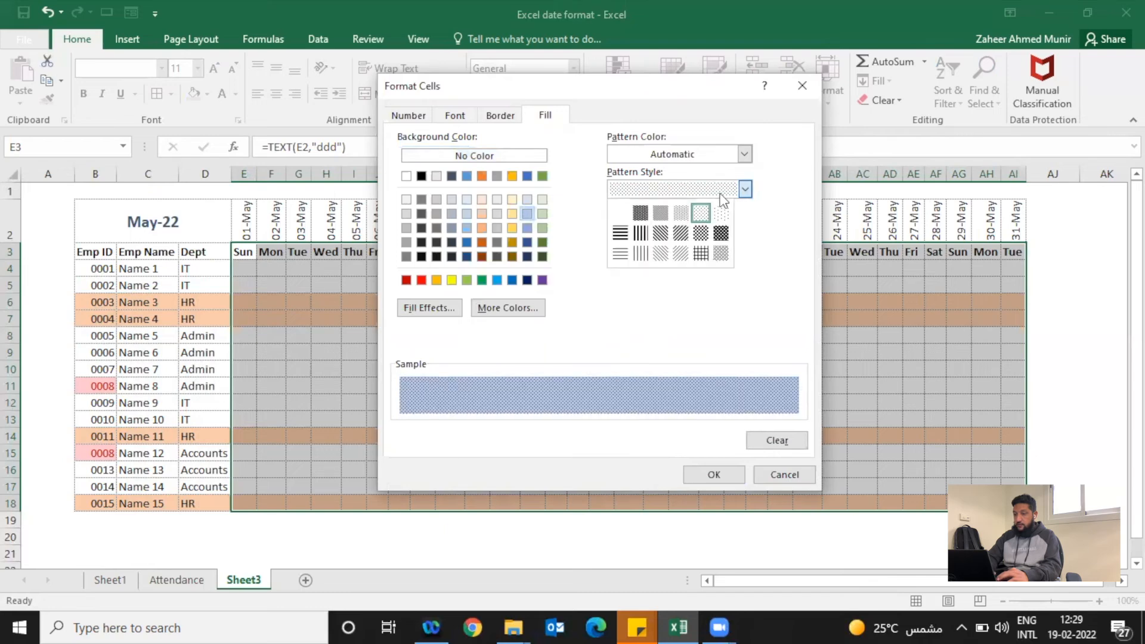
left_click(723, 224)
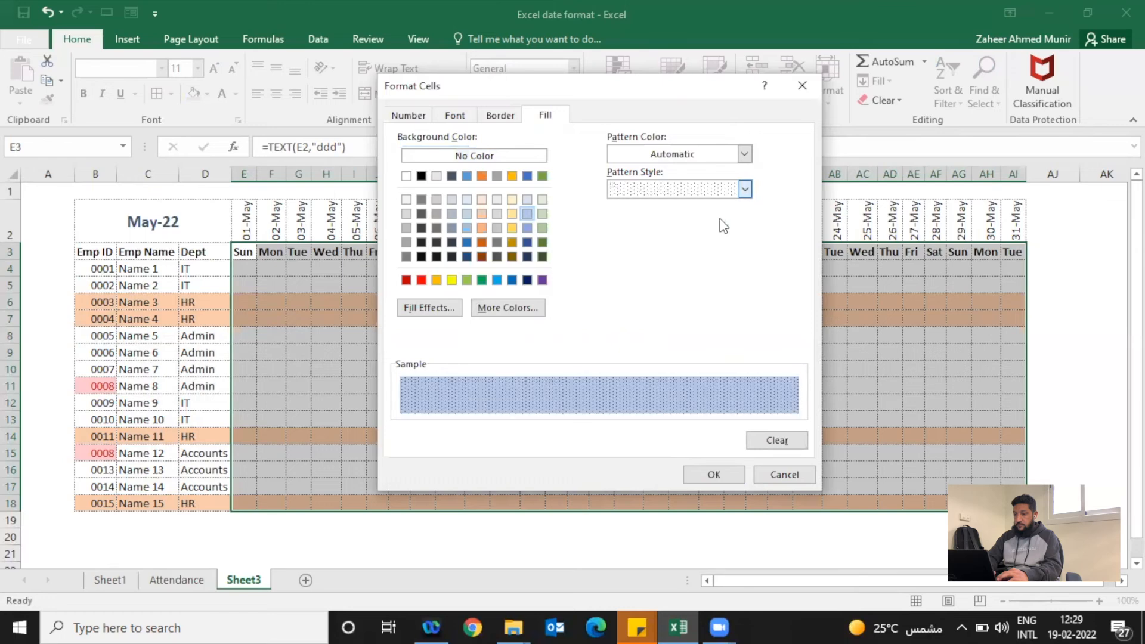
left_click(717, 478)
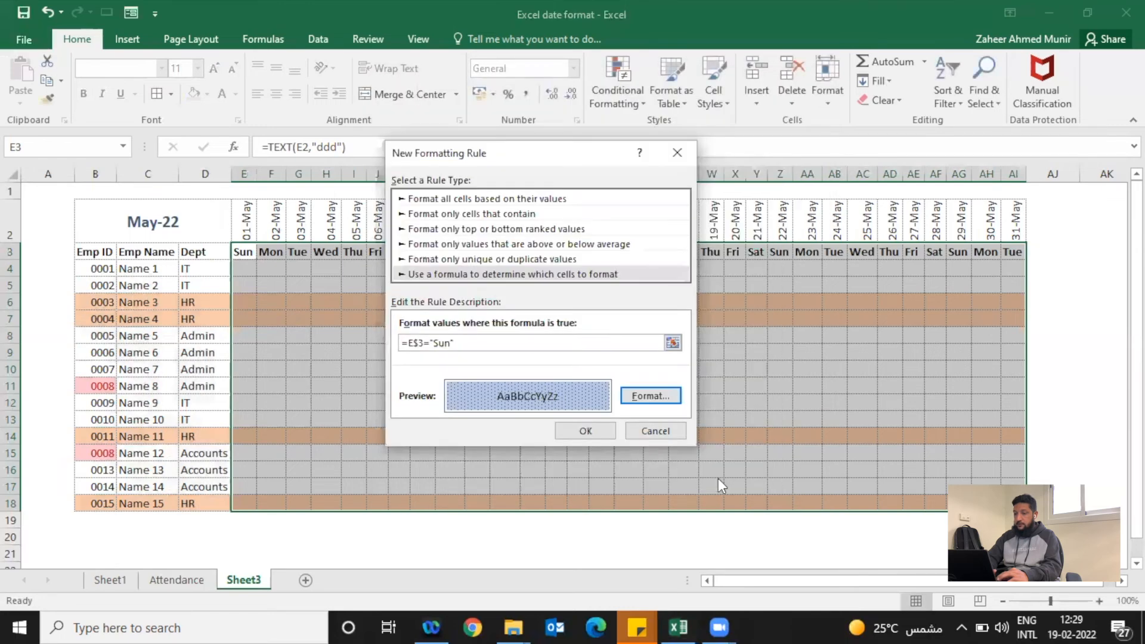
left_click(583, 424)
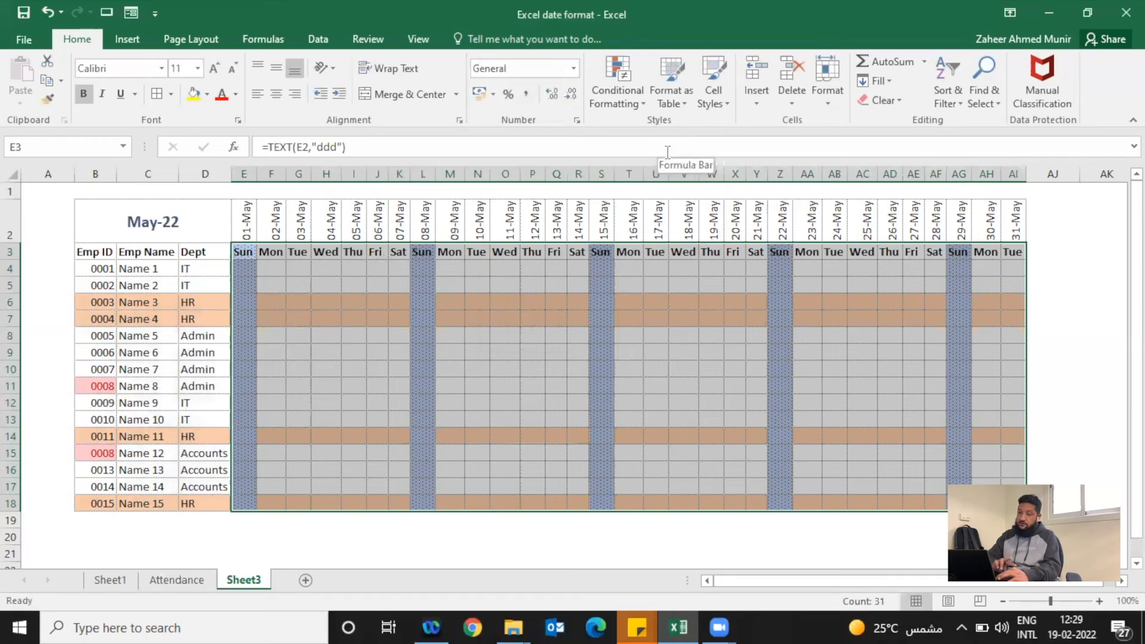
Step: Edit the Sunday rule so its formula begins with an OR function: =OR(E$3="Sun", leaving room for a second condition
left_click(625, 109)
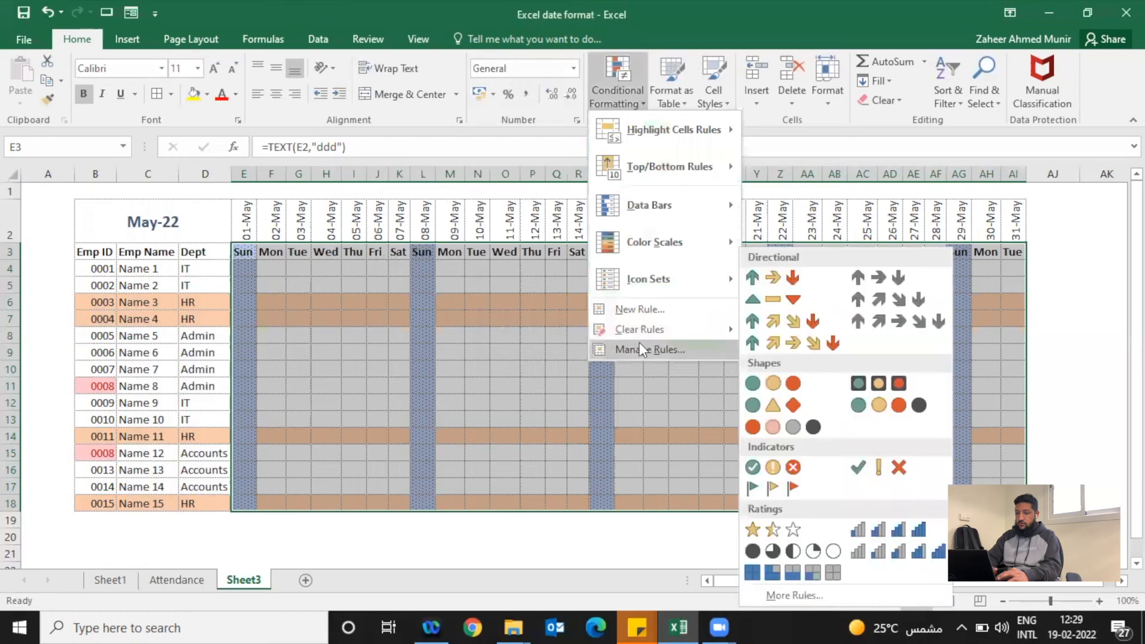
left_click(639, 347)
left_click(431, 281)
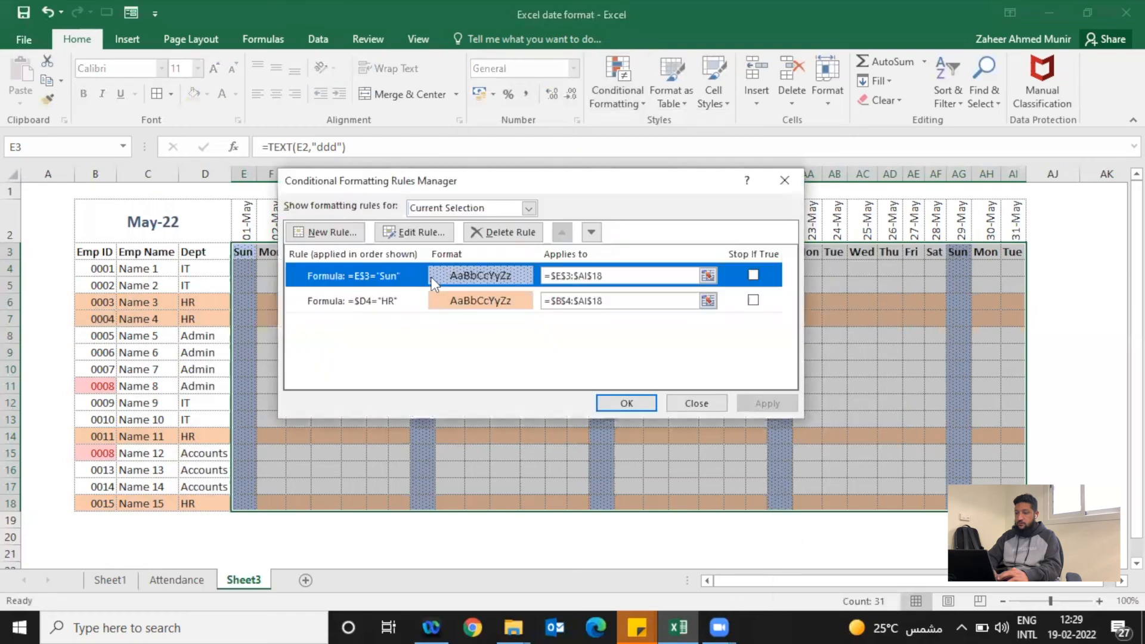
left_click(432, 238)
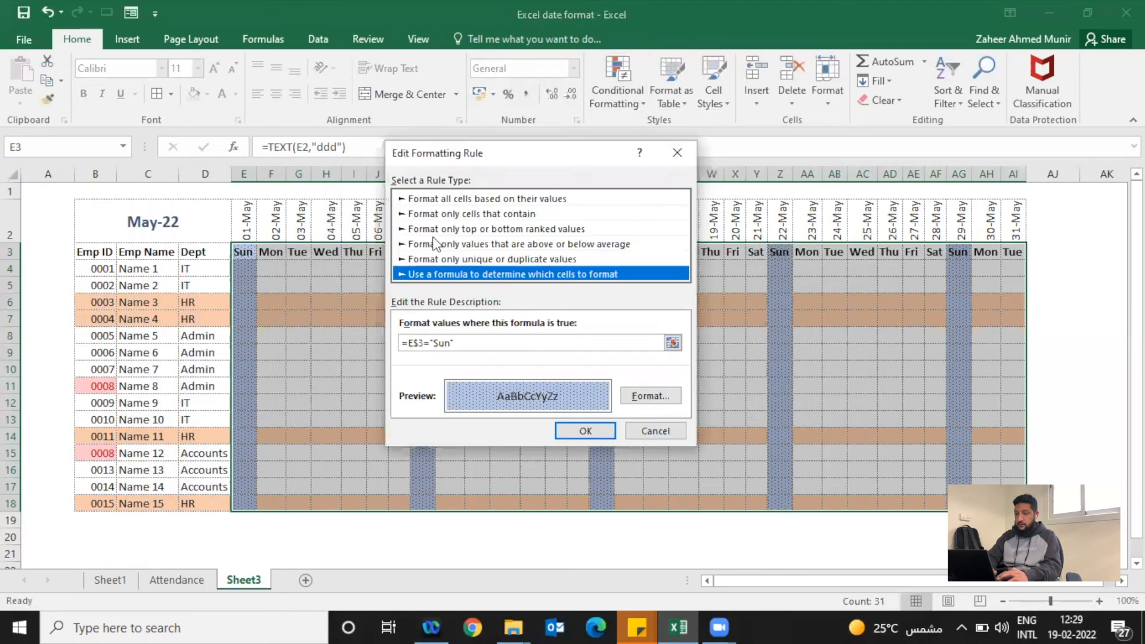
left_click(410, 343)
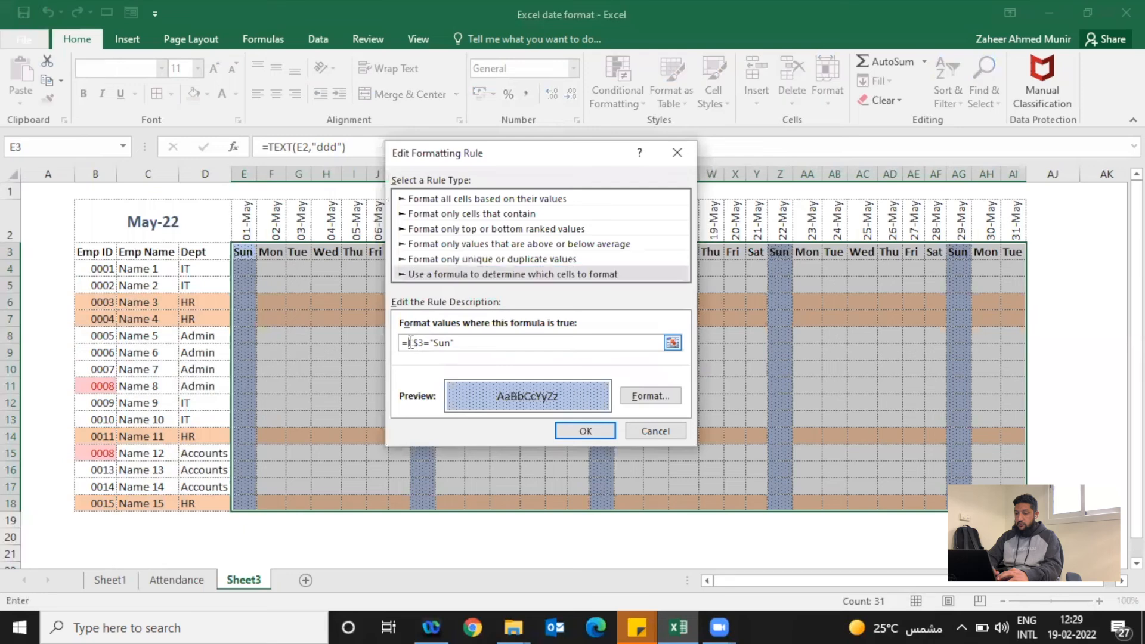
type("OR")
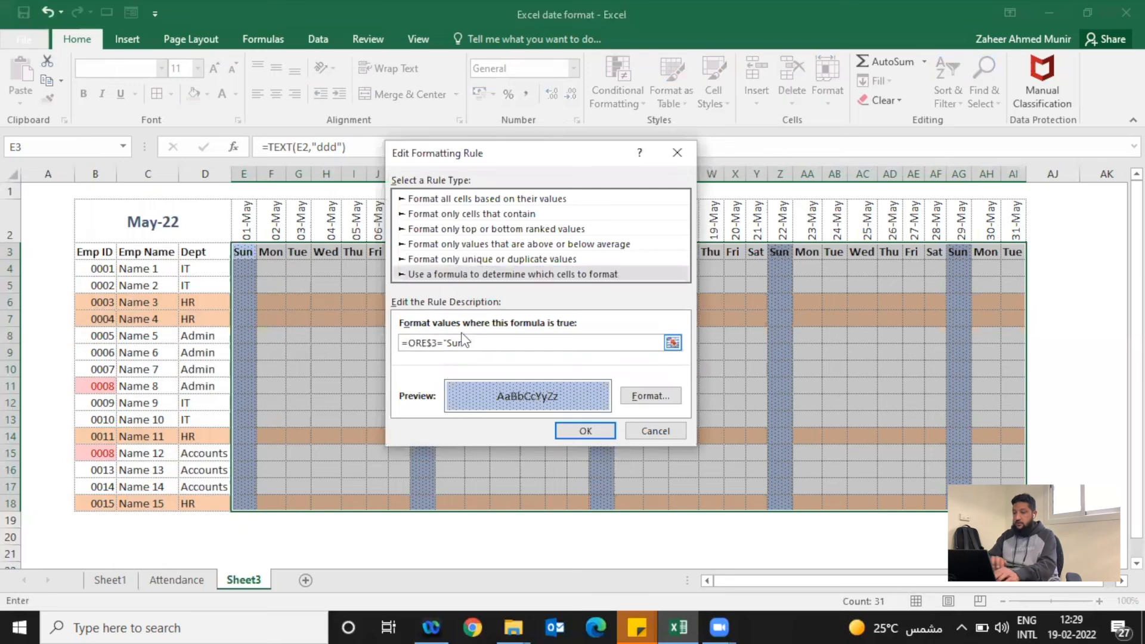
type("(")
left_click(475, 342)
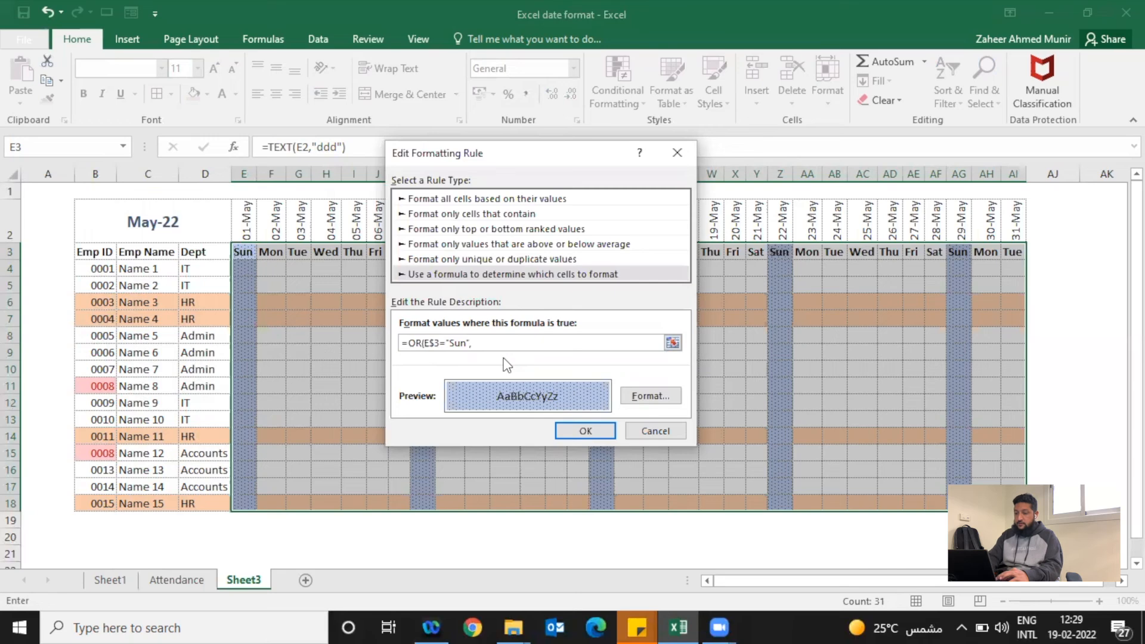
type(",")
Step: Add the Saturday condition so the formula reads =OR(E$3="Sun",E$3="Sat"), apply the rule and close the rules manager
left_click_drag(469, 342, 427, 344)
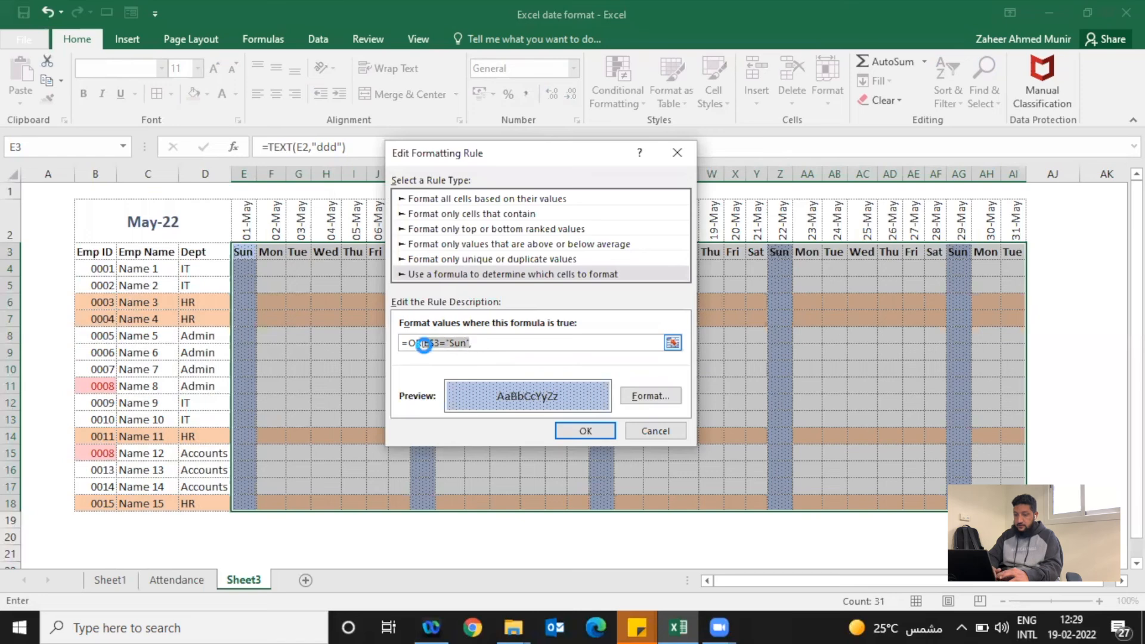
left_click(484, 344)
type("E$3=\"Sun\"")
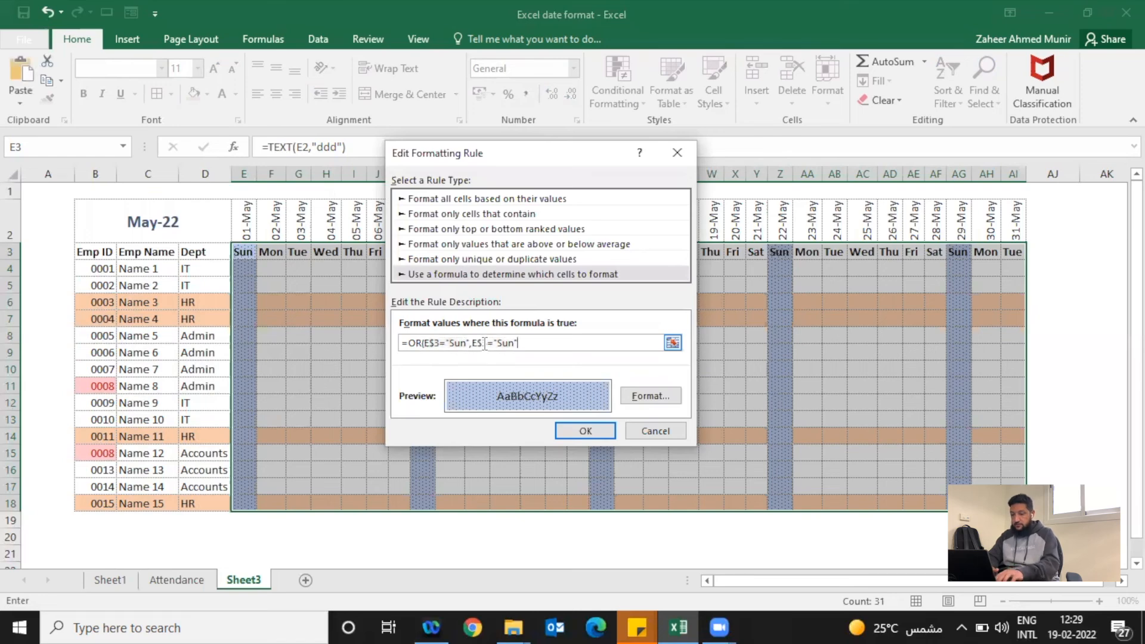
key("BackSpace")
key("BackSpace")
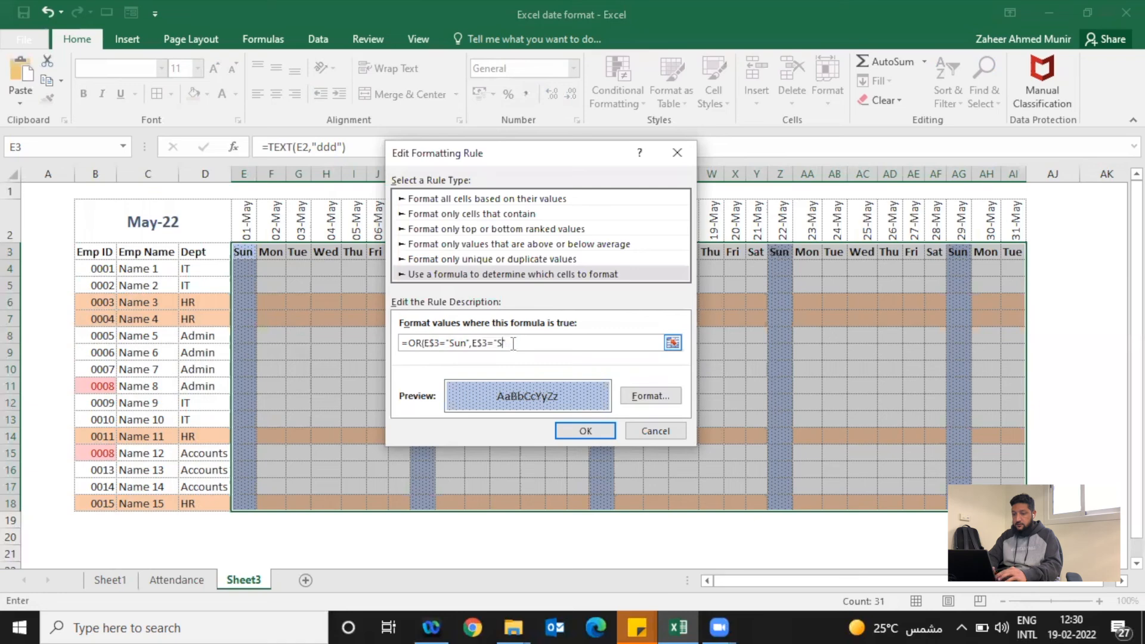
type("at")
left_click(531, 345)
type(")")
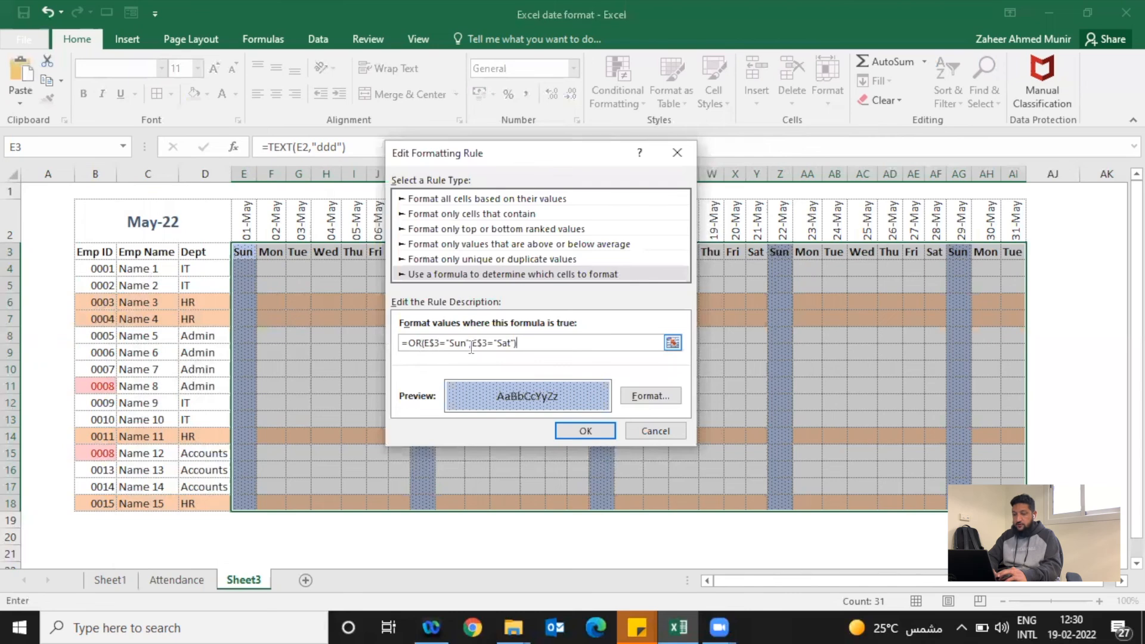
left_click_drag(427, 343, 471, 345)
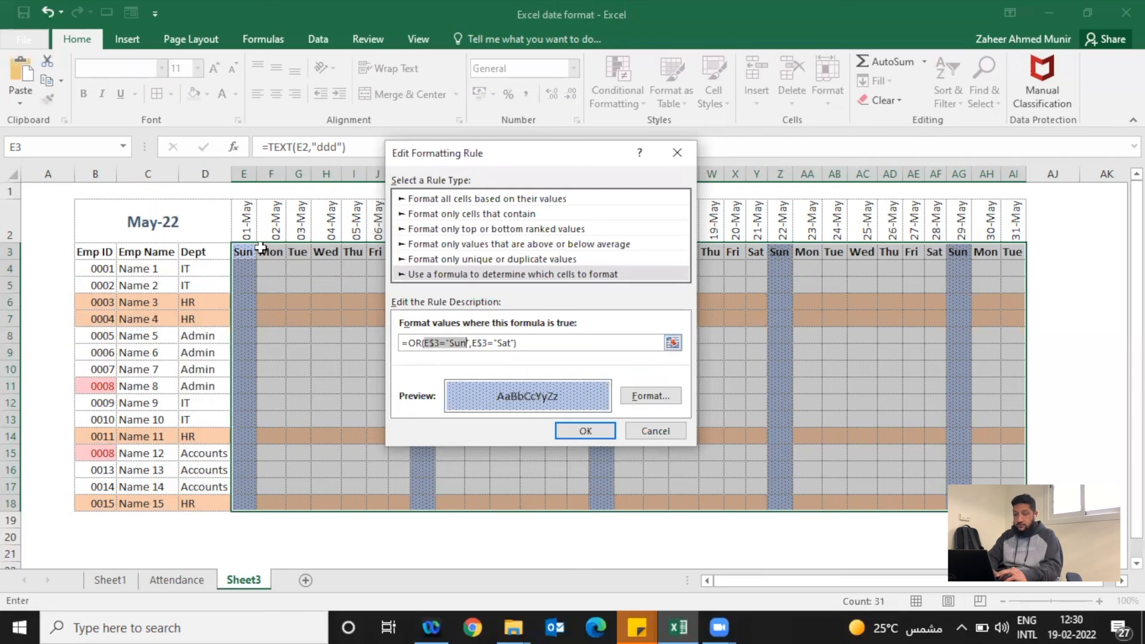
left_click(533, 343)
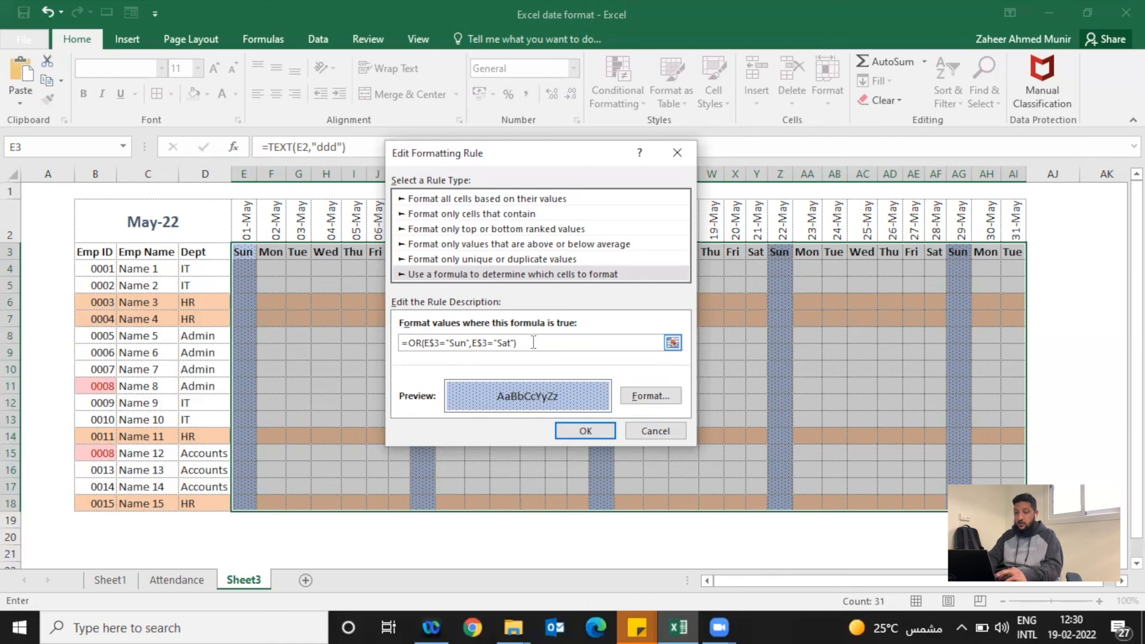
left_click(564, 430)
left_click(747, 403)
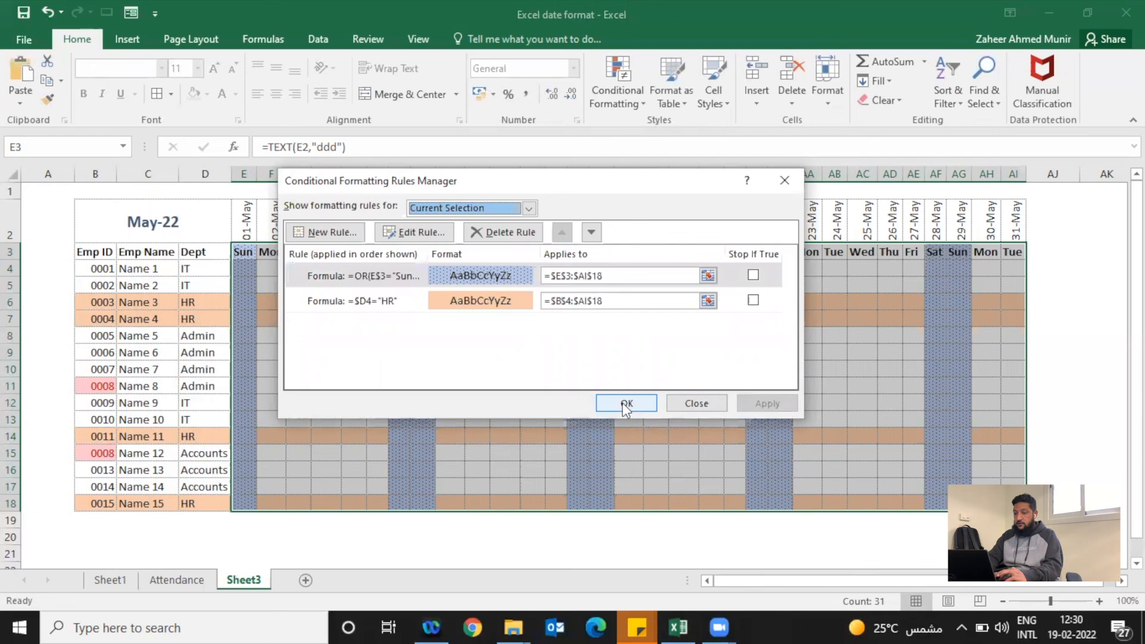
left_click(622, 402)
Step: Change the sheet's month to June by entering 1/6 in the merged month cell
left_click(254, 256)
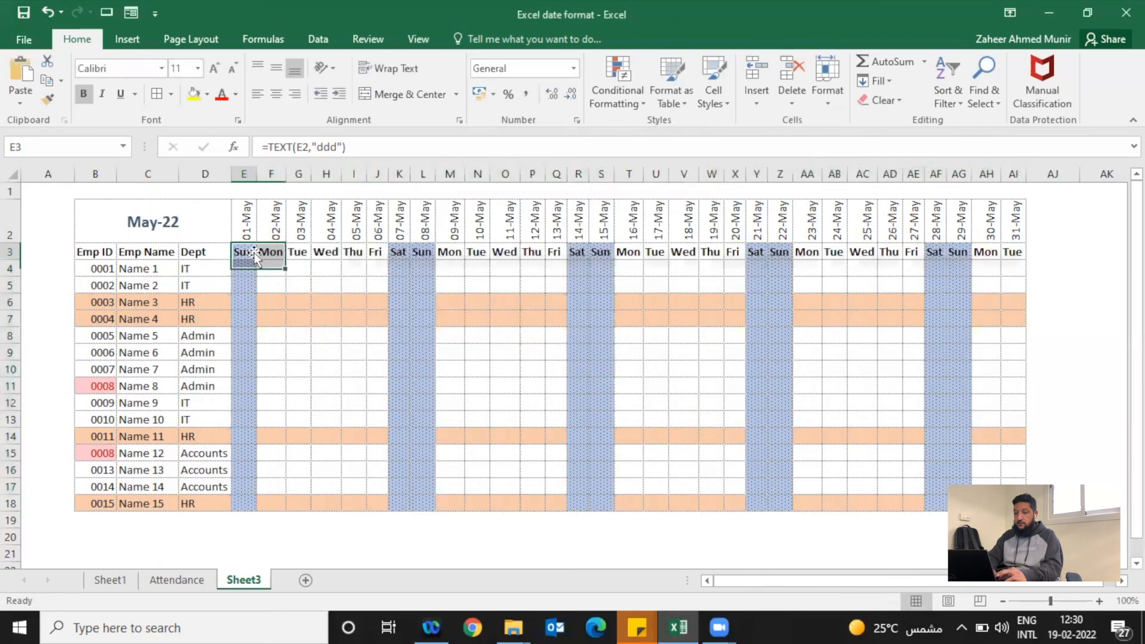
left_click(114, 231)
type("1/6")
key("Return")
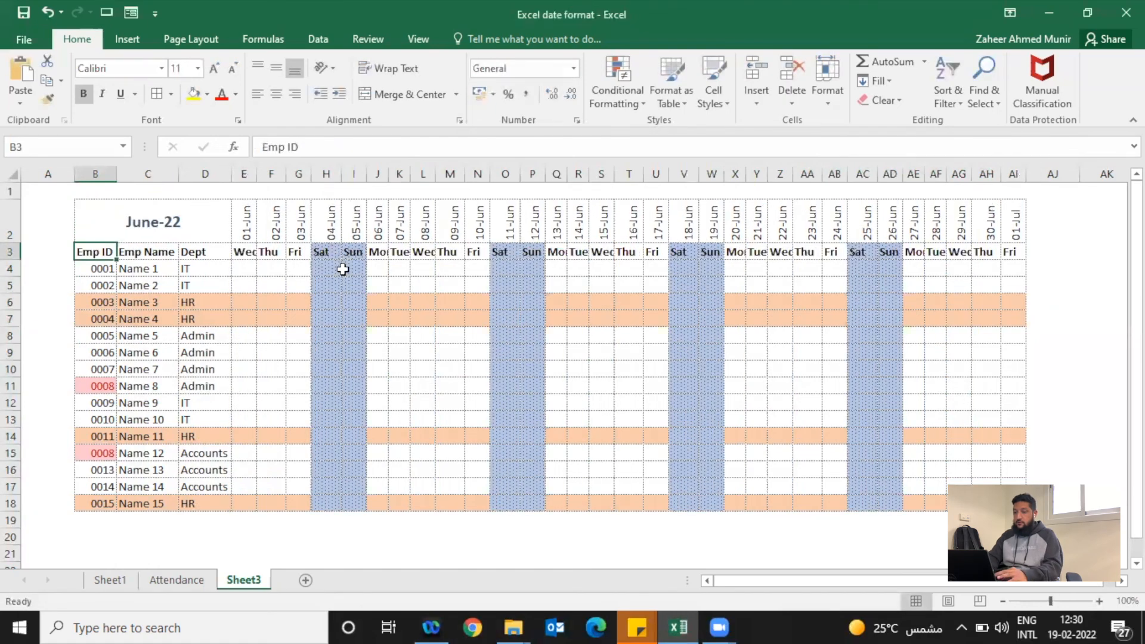